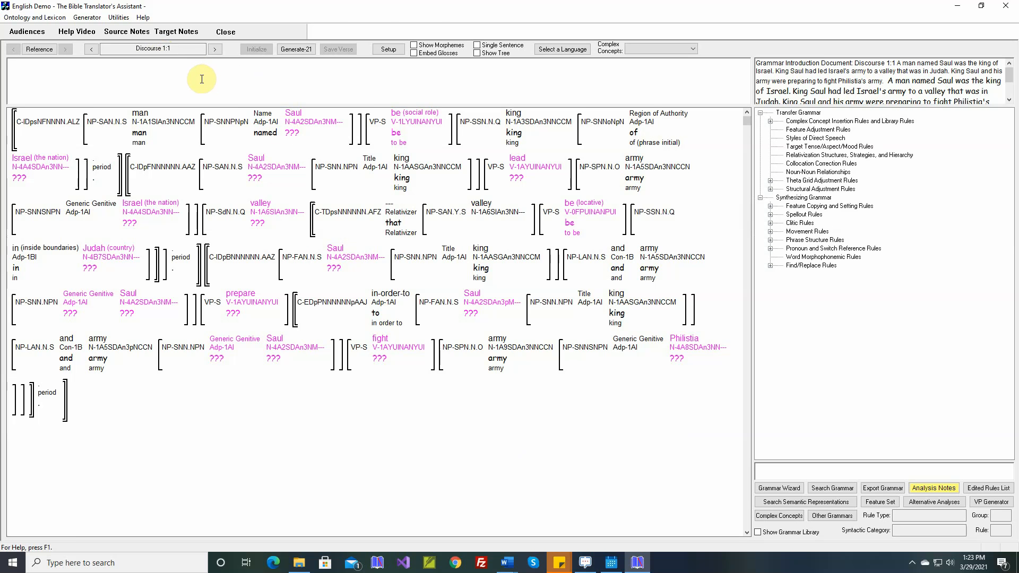
Step: Check the David and Goliath lexicon tables in Word, and open '5. Lexicon and Grammar Builder - David and Goliath-English.docx' for importing lexical and grammatical data
{"action": "left_click", "coordinate": [511, 565]}
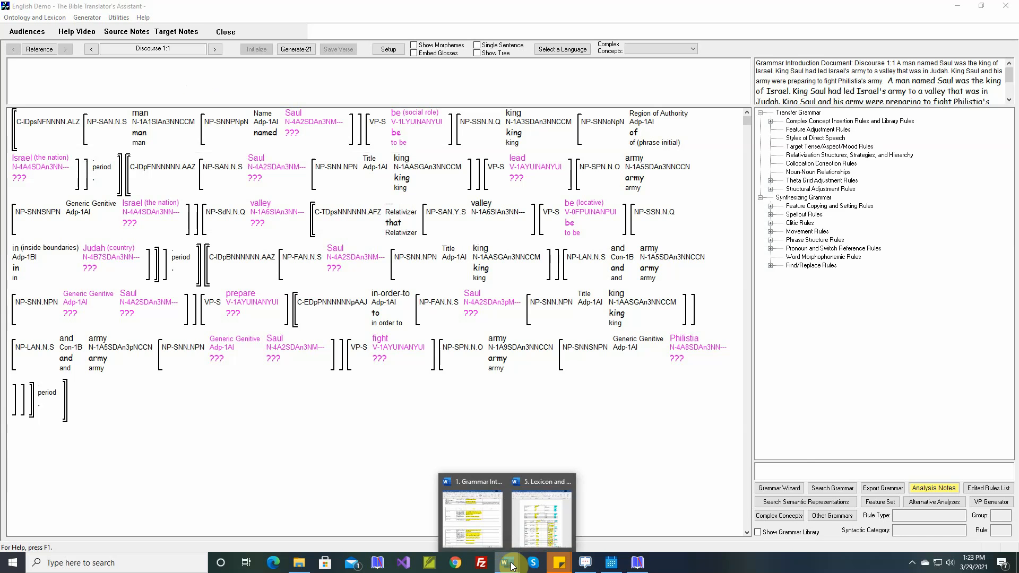
{"action": "left_click", "coordinate": [539, 537]}
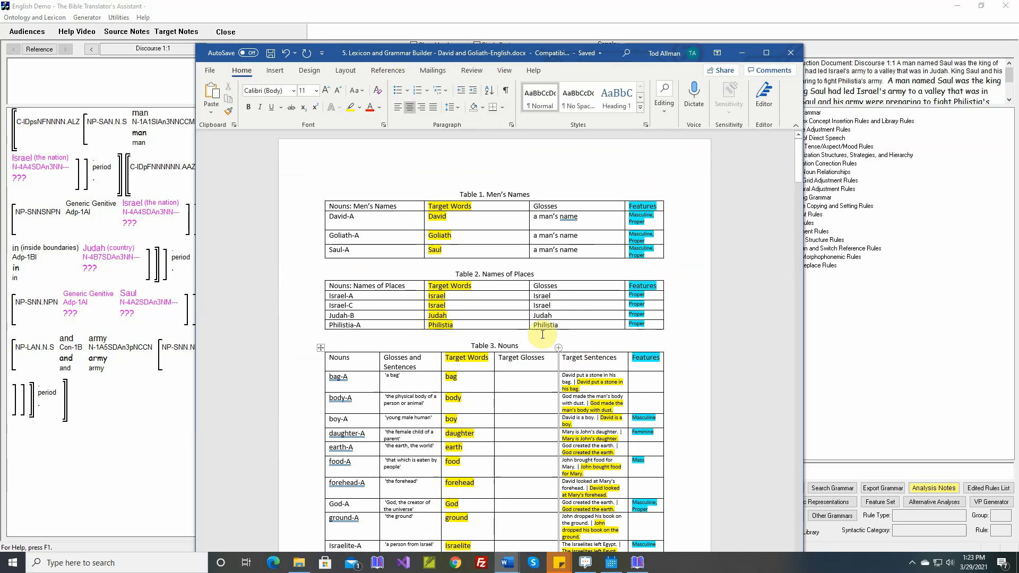
{"action": "left_click", "coordinate": [119, 18]}
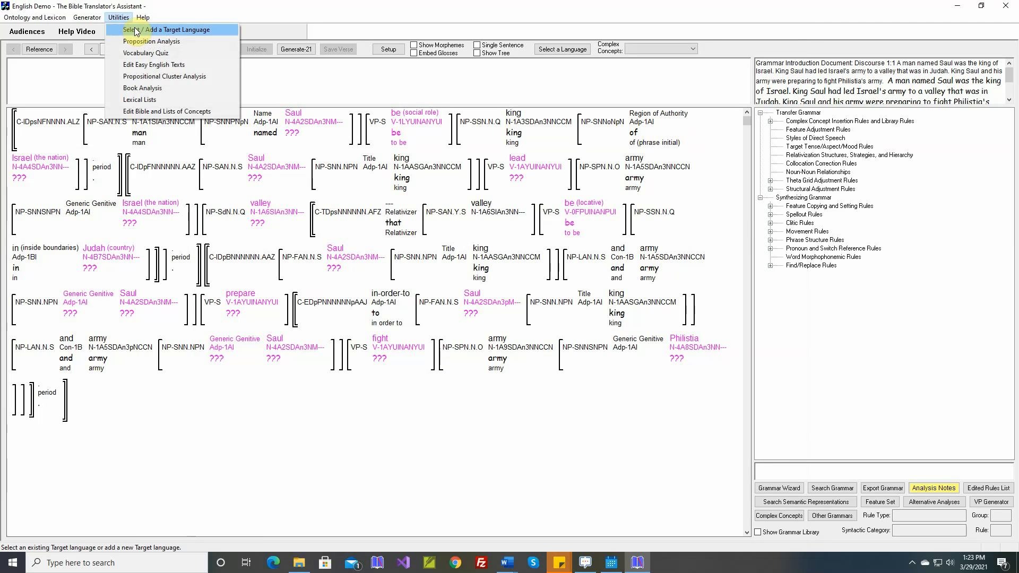
{"action": "left_click", "coordinate": [136, 31]}
{"action": "left_click", "coordinate": [139, 91]}
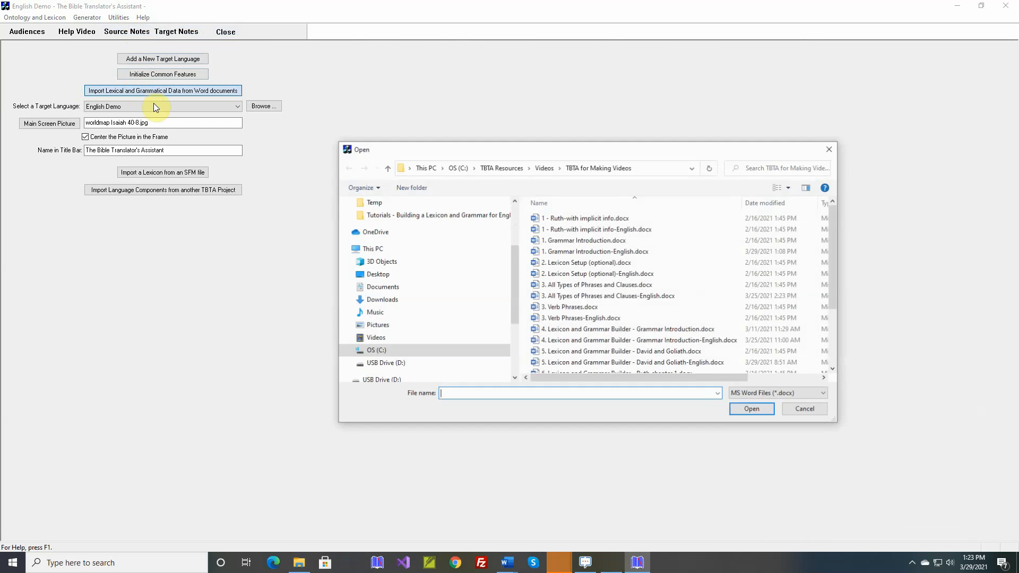
{"action": "double_click", "coordinate": [590, 363]}
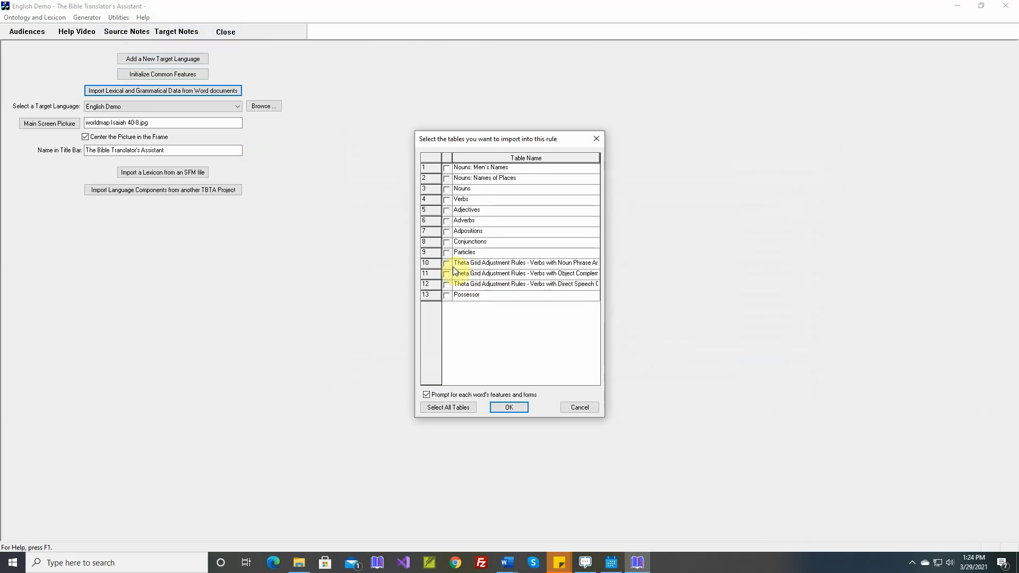
Step: Import the document's tables from Nouns: Men's Names through Possessor, with prompting for each word's features and forms
{"action": "left_click", "coordinate": [446, 168]}
{"action": "left_click", "coordinate": [447, 179]}
{"action": "left_click", "coordinate": [447, 221]}
{"action": "left_click", "coordinate": [447, 232]}
{"action": "left_click", "coordinate": [446, 254]}
{"action": "left_click", "coordinate": [446, 295]}
{"action": "left_click", "coordinate": [507, 407]}
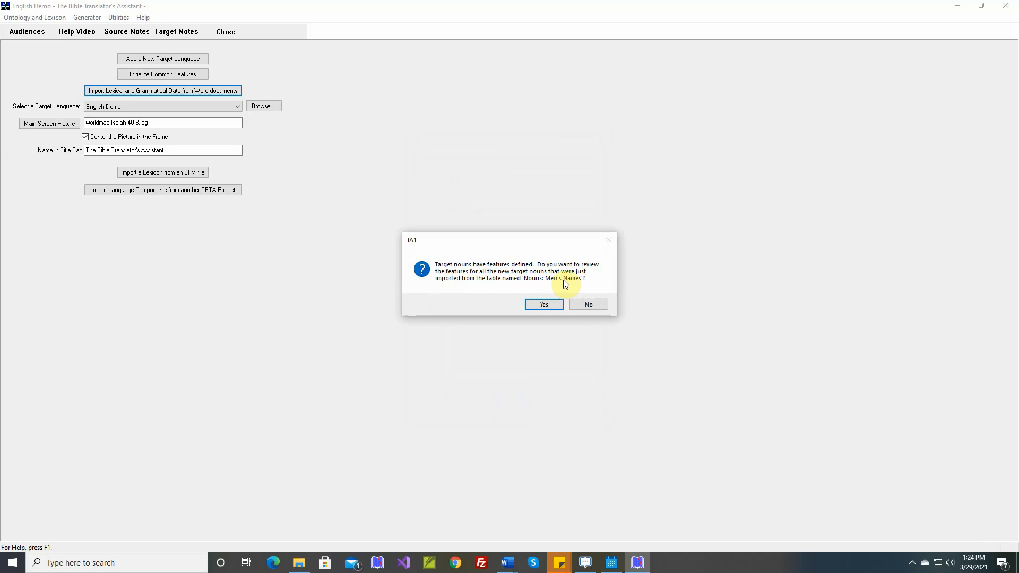
Step: Review and accept the features of the nouns imported from the Men's Names table
{"action": "left_click", "coordinate": [543, 305]}
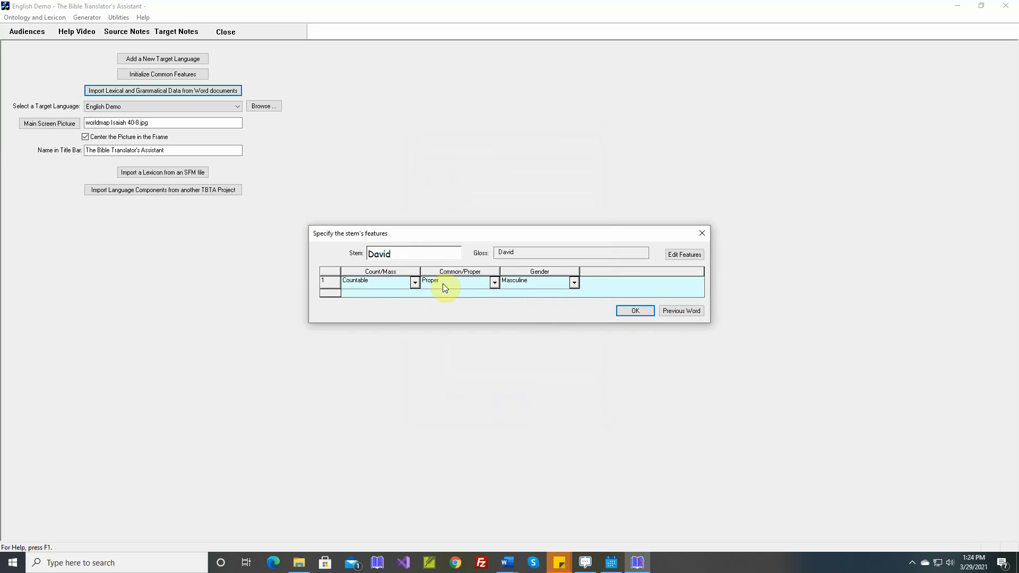
{"action": "left_click", "coordinate": [632, 313]}
{"action": "left_click", "coordinate": [633, 314]}
{"action": "left_click", "coordinate": [634, 313]}
{"action": "left_click", "coordinate": [634, 313]}
{"action": "left_click", "coordinate": [635, 313]}
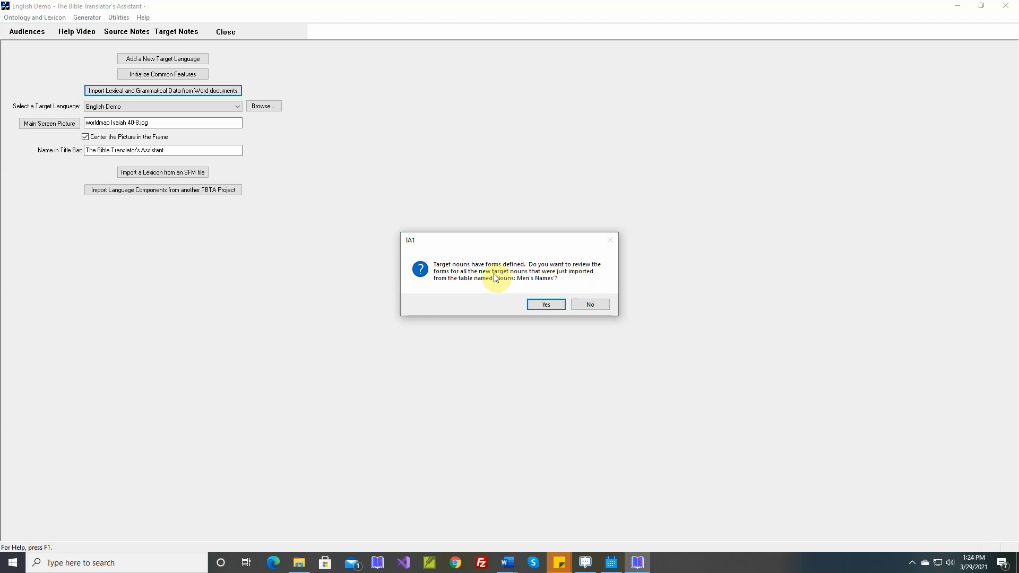
Step: Review and accept the plural forms of the nouns imported from the Men's Names table
{"action": "left_click", "coordinate": [548, 305]}
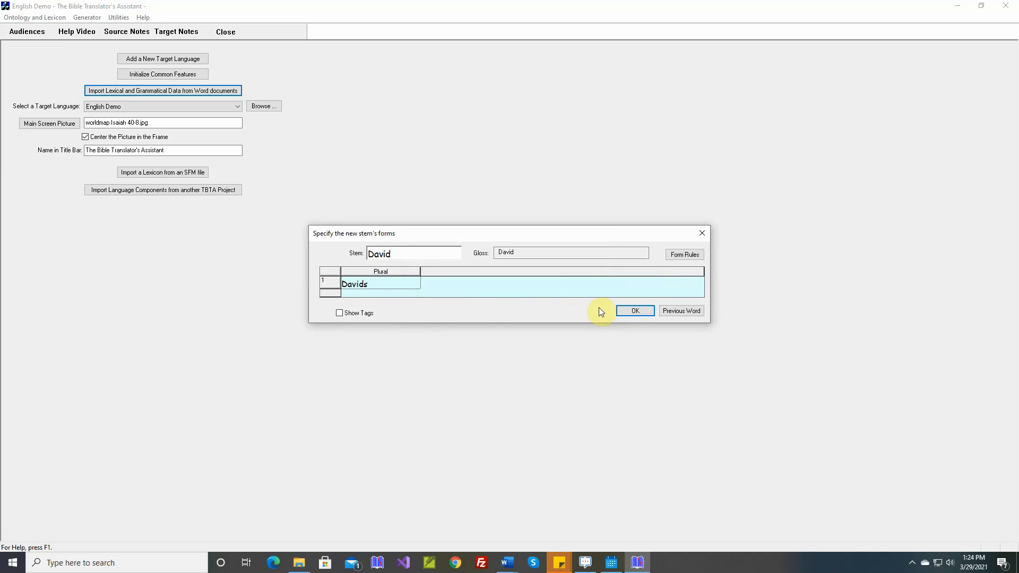
{"action": "left_click", "coordinate": [636, 312]}
{"action": "left_click", "coordinate": [636, 311]}
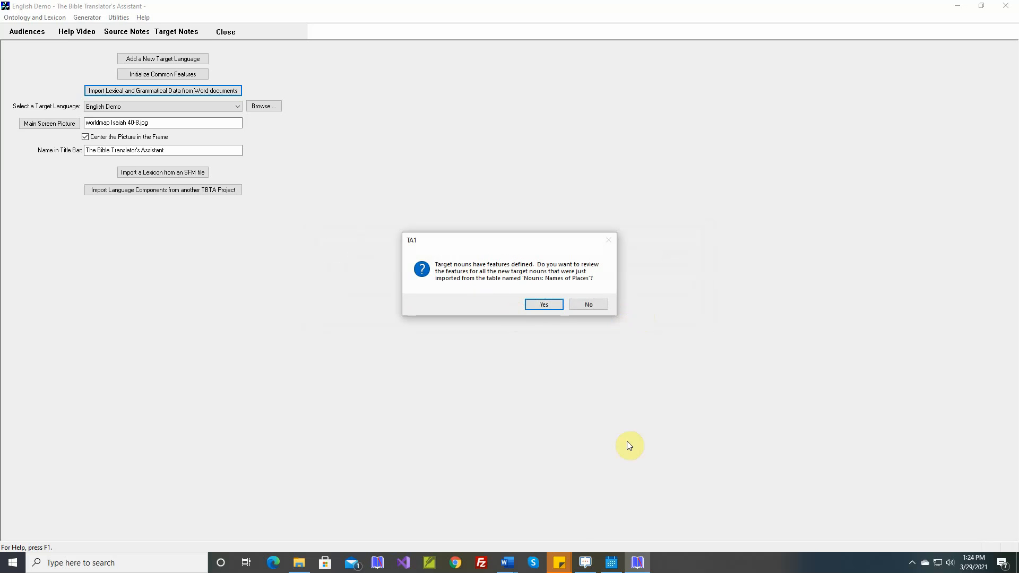
Step: Check the Names of Places table in the David and Goliath Word document, and return to the import
{"action": "left_click", "coordinate": [507, 563]}
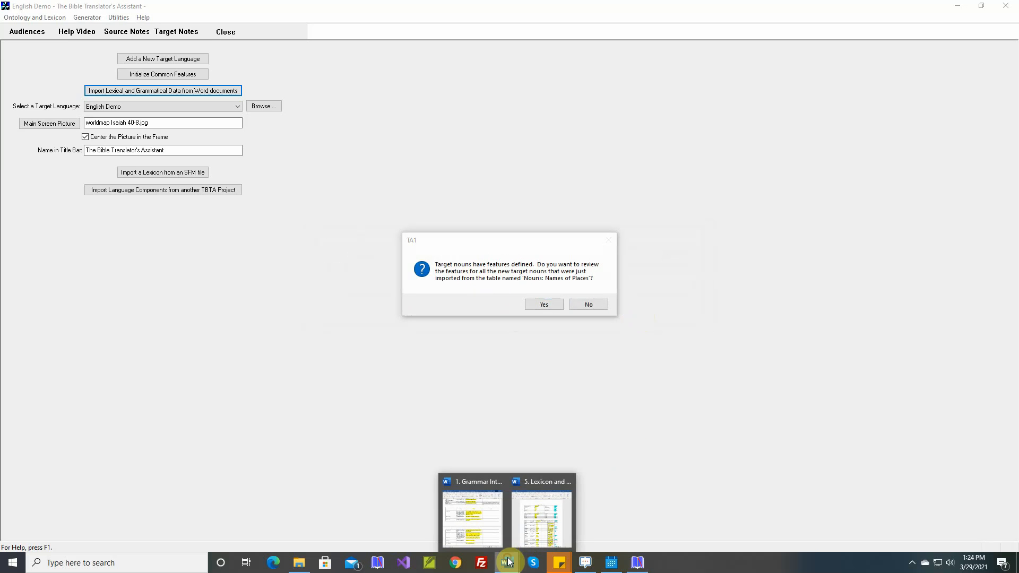
{"action": "left_click", "coordinate": [526, 532]}
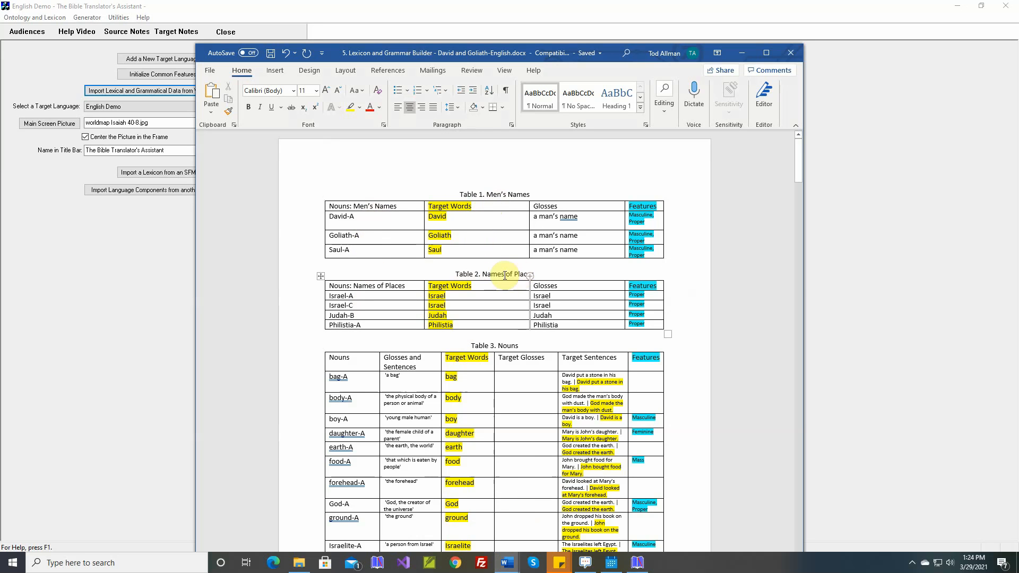
{"action": "left_click", "coordinate": [637, 562]}
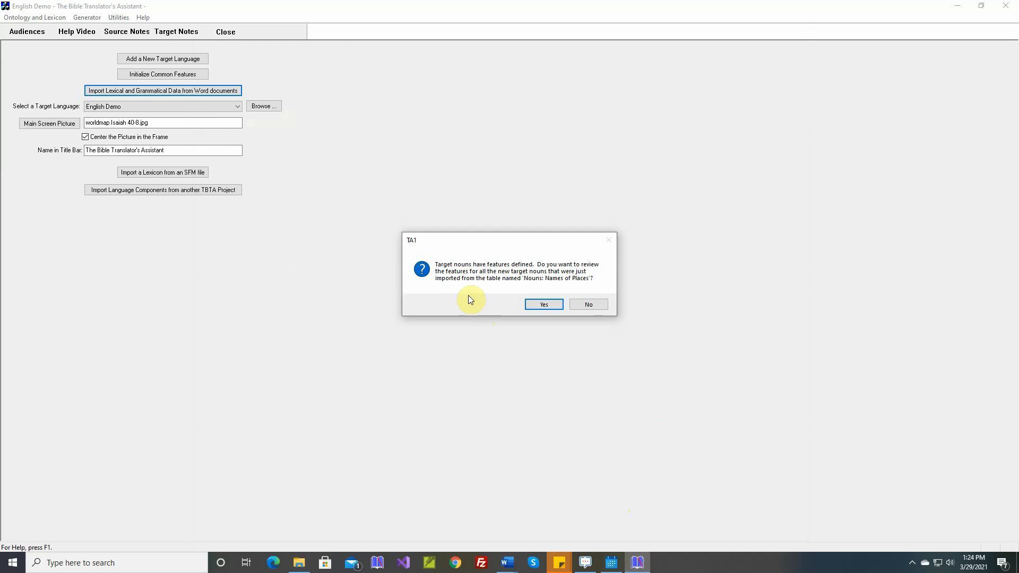
Step: Review and accept the features of the nouns imported from the Names of Places table
{"action": "left_click", "coordinate": [544, 305]}
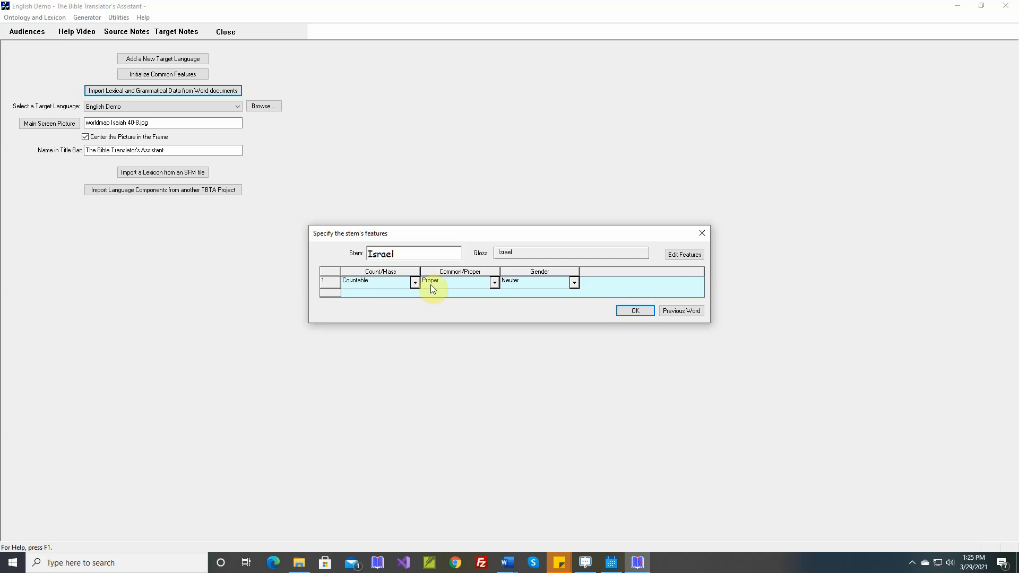
{"action": "mouse_move", "coordinate": [518, 283]}
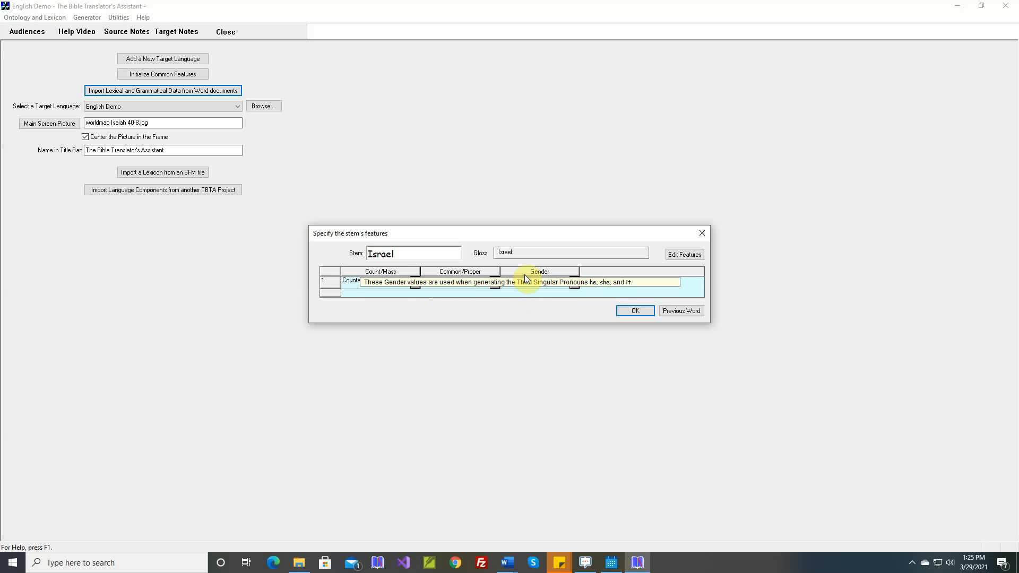
{"action": "left_click", "coordinate": [637, 311]}
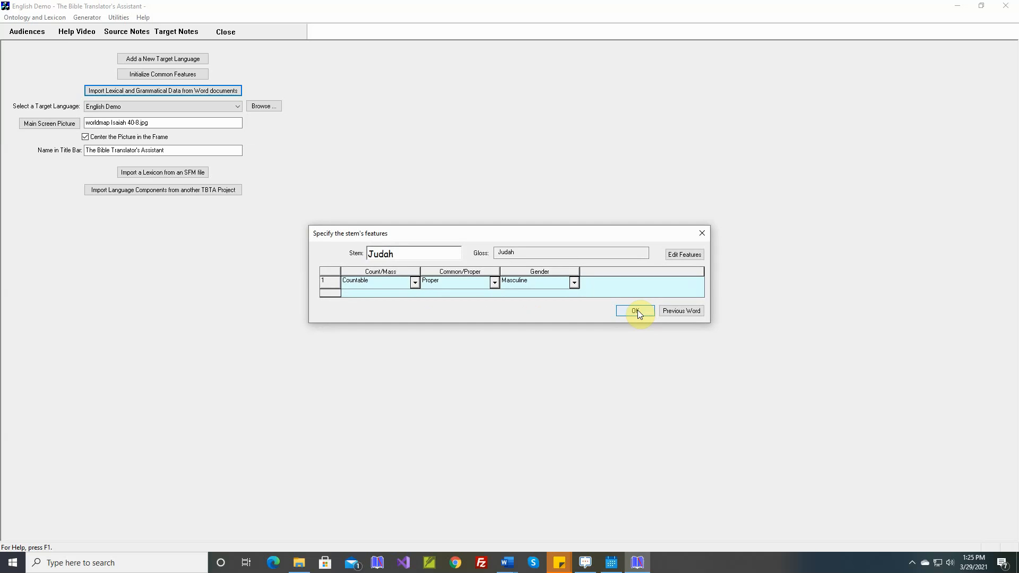
{"action": "left_click", "coordinate": [637, 311]}
{"action": "left_click", "coordinate": [637, 310]}
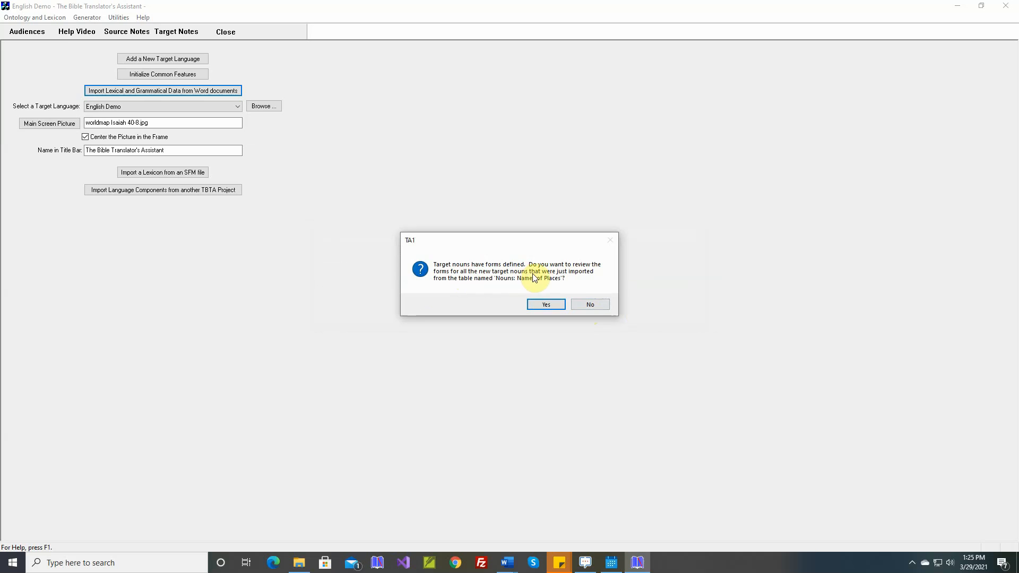
Step: Review and accept the plural forms of the imported place names, ending with Philistia
{"action": "left_click", "coordinate": [547, 306]}
{"action": "left_click", "coordinate": [628, 314]}
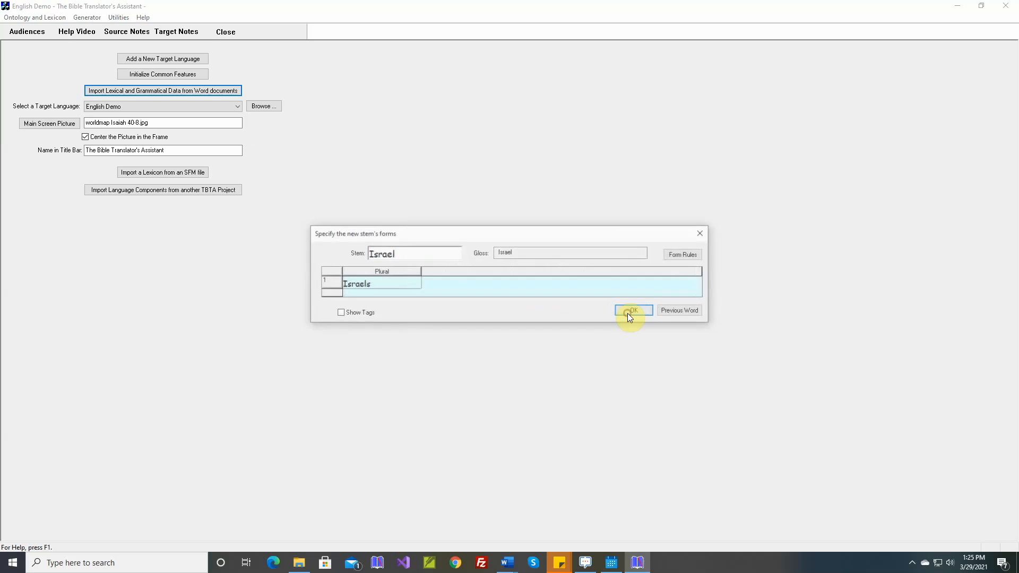
{"action": "left_click", "coordinate": [627, 313]}
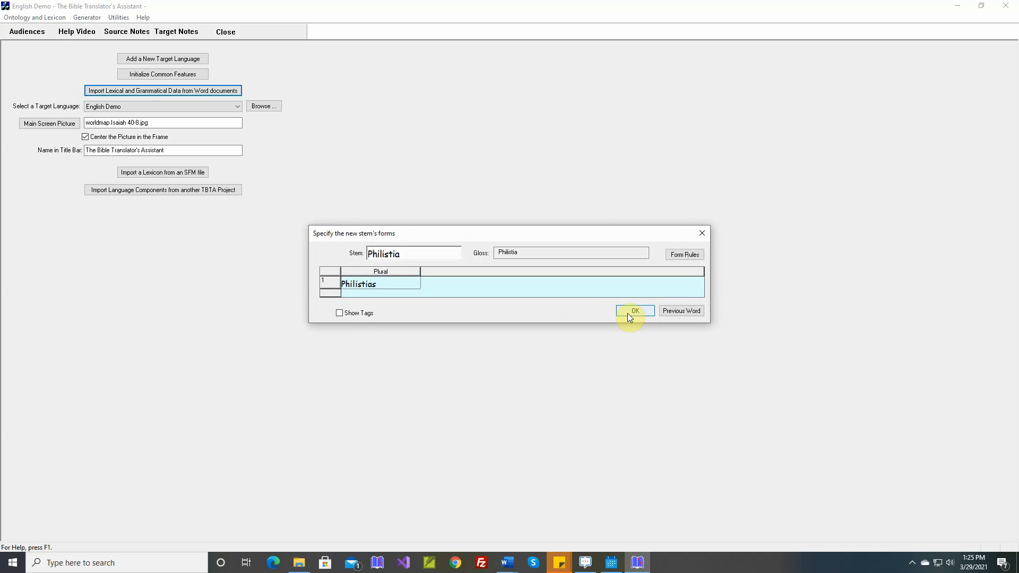
{"action": "left_click", "coordinate": [627, 314]}
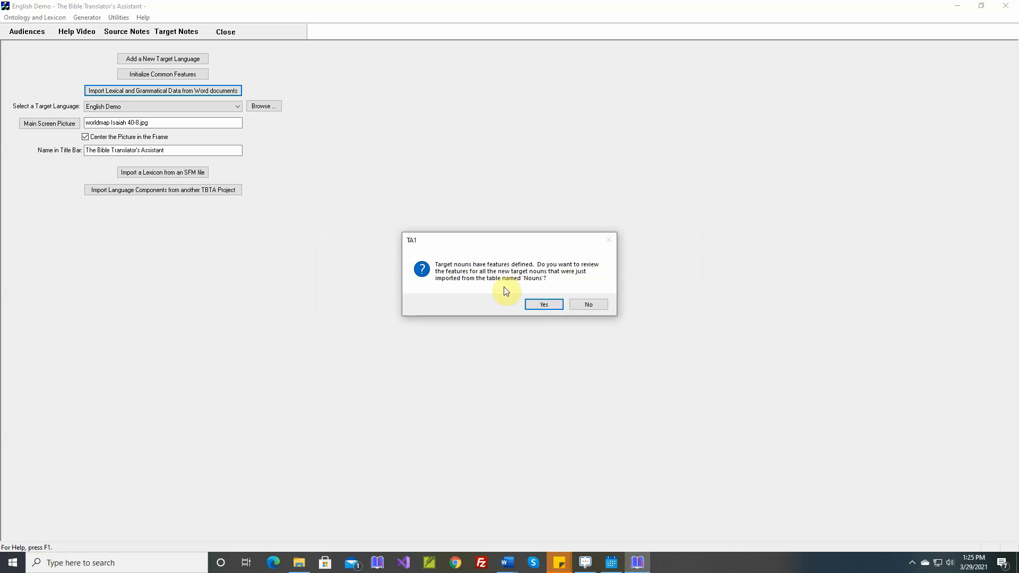
Step: Look through Table 3, Nouns, in the David and Goliath Word document, and return to the import
{"action": "left_click", "coordinate": [508, 564]}
{"action": "left_click", "coordinate": [533, 530]}
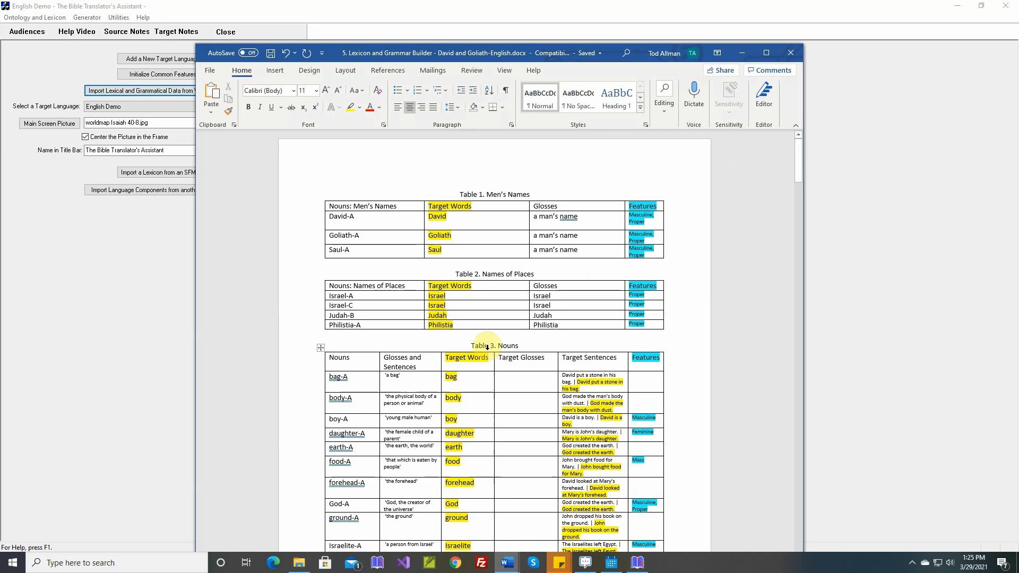
{"action": "scroll", "coordinate": [504, 348], "scroll_direction": "down", "scroll_amount": 3}
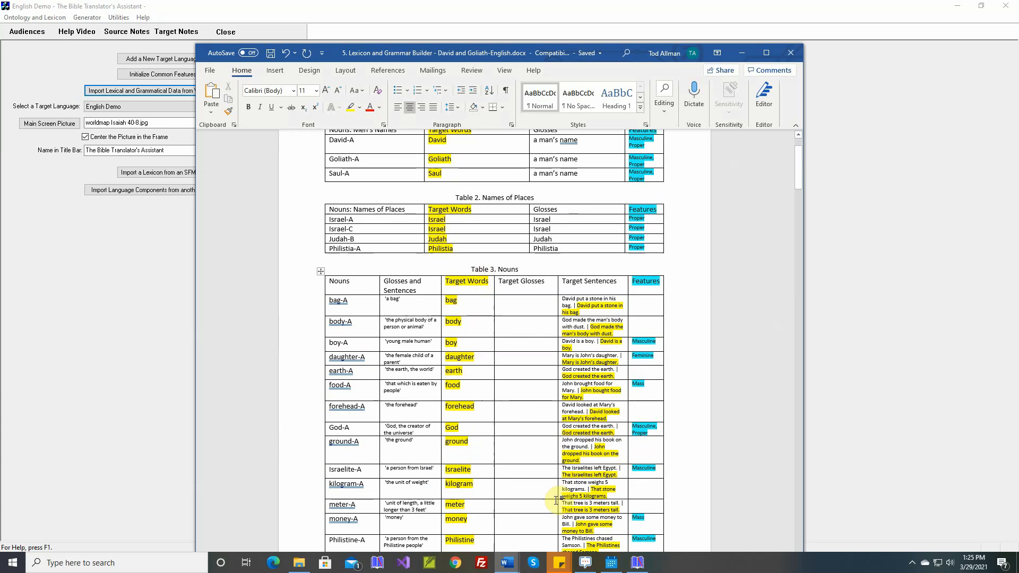
{"action": "left_click", "coordinate": [638, 563]}
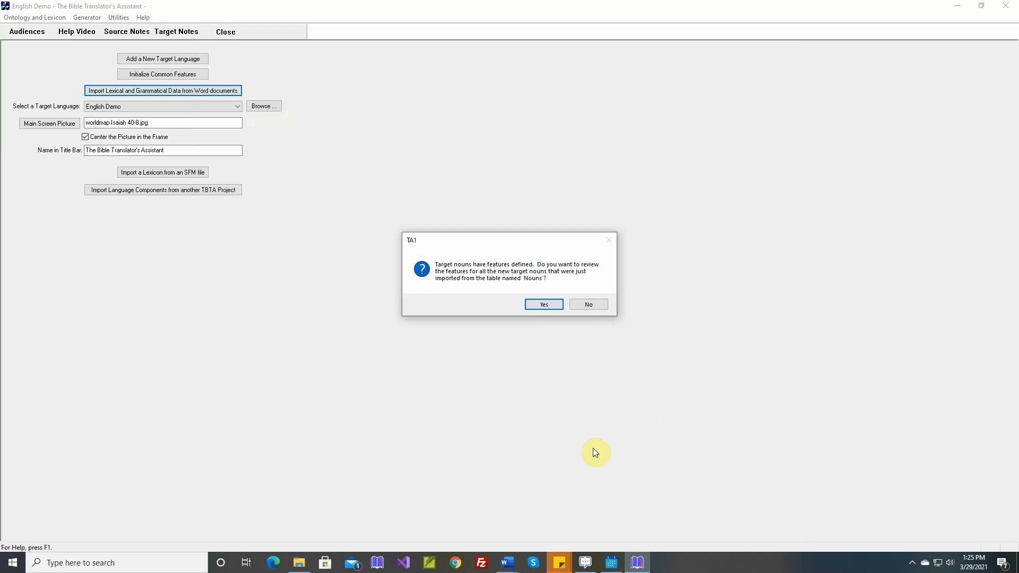
Step: Start reviewing the features of the imported Nouns table and accept those of the words from bag through forehead
{"action": "left_click", "coordinate": [538, 306]}
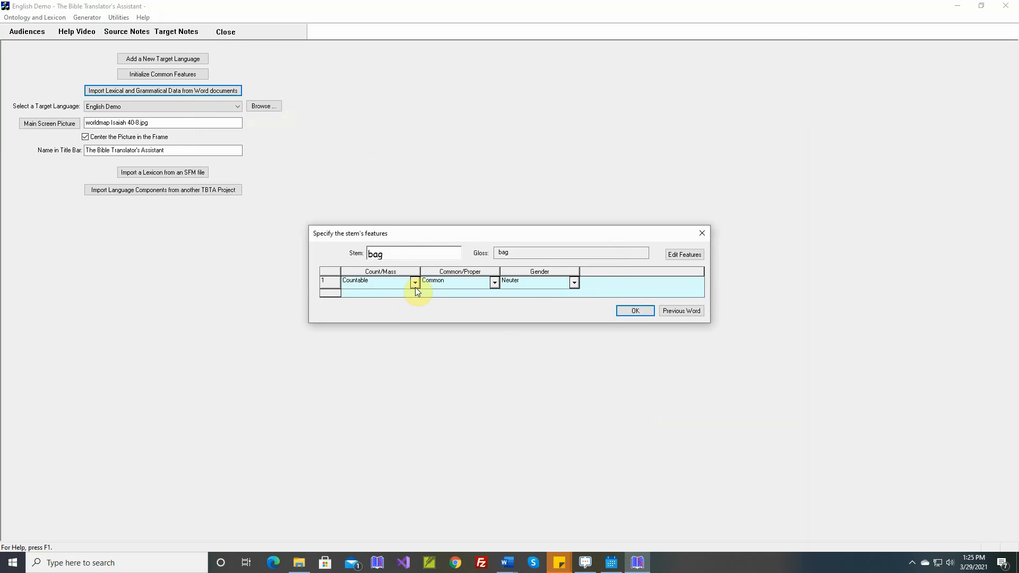
{"action": "left_click", "coordinate": [634, 313]}
{"action": "left_click", "coordinate": [634, 312]}
{"action": "left_click", "coordinate": [634, 313]}
{"action": "left_click", "coordinate": [634, 312]}
{"action": "left_click", "coordinate": [633, 312]}
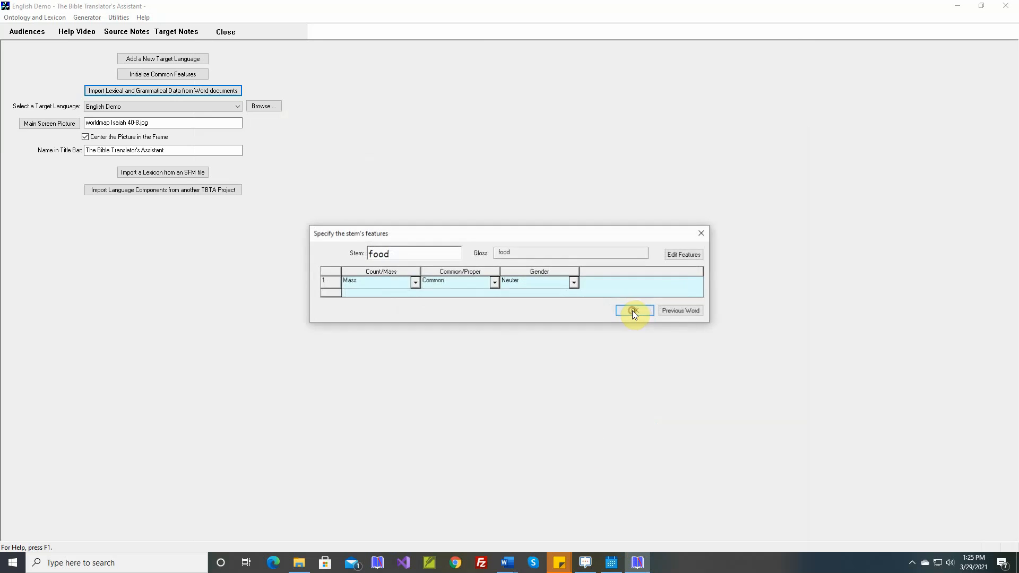
{"action": "left_click", "coordinate": [634, 311]}
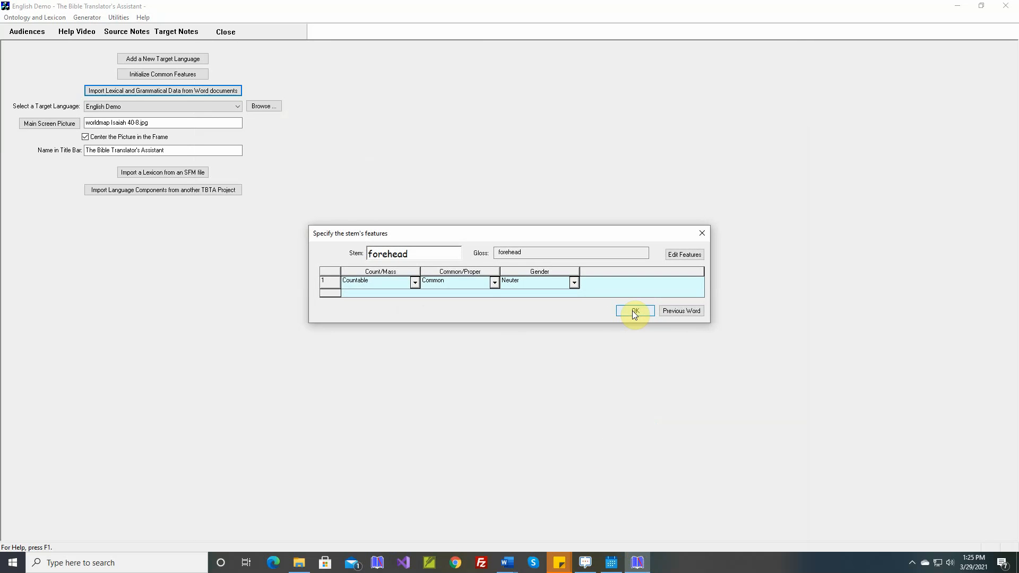
{"action": "left_click", "coordinate": [633, 311]}
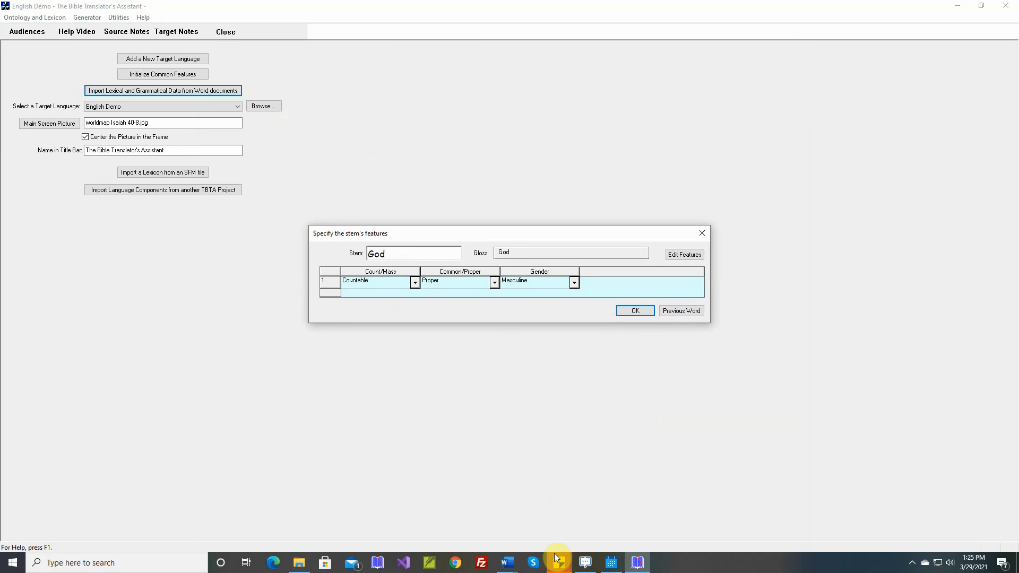
Step: Compare the Features column of Table 3 in the Word document with the stem's features shown for God
{"action": "left_click", "coordinate": [507, 563]}
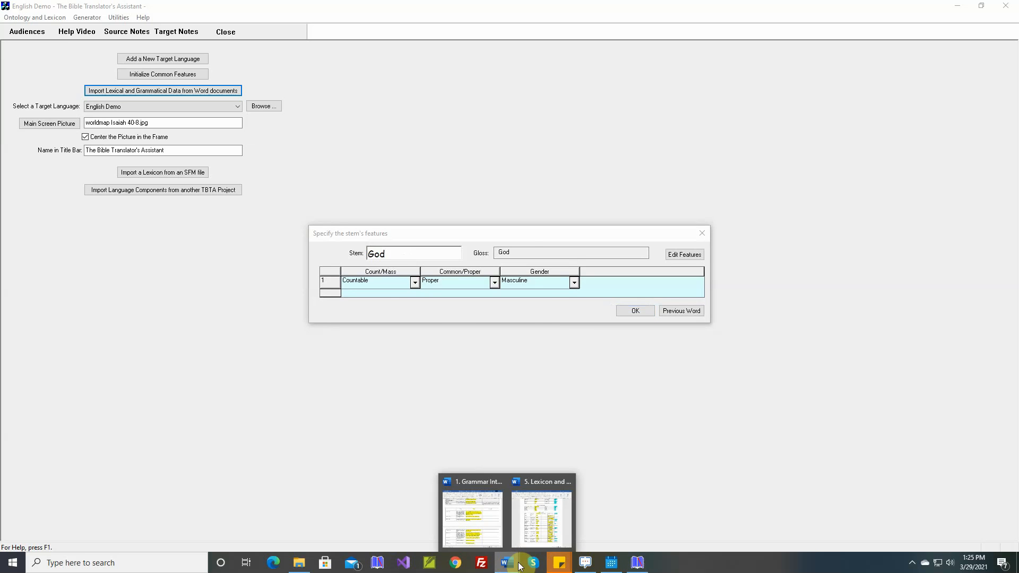
{"action": "left_click", "coordinate": [546, 536]}
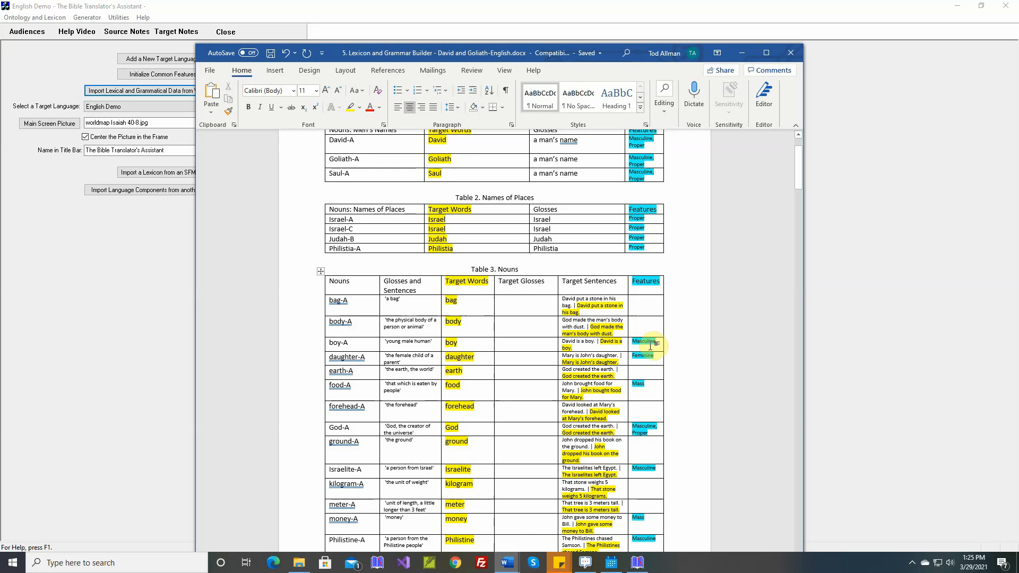
{"action": "left_click", "coordinate": [646, 371]}
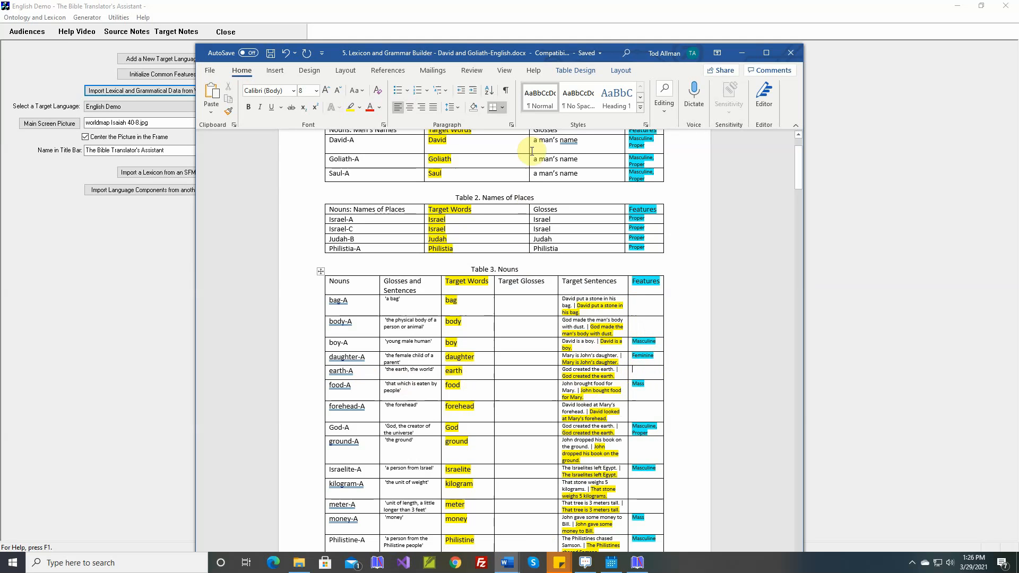
{"action": "left_click_drag", "start_coordinate": [613, 62], "coordinate": [615, 304]}
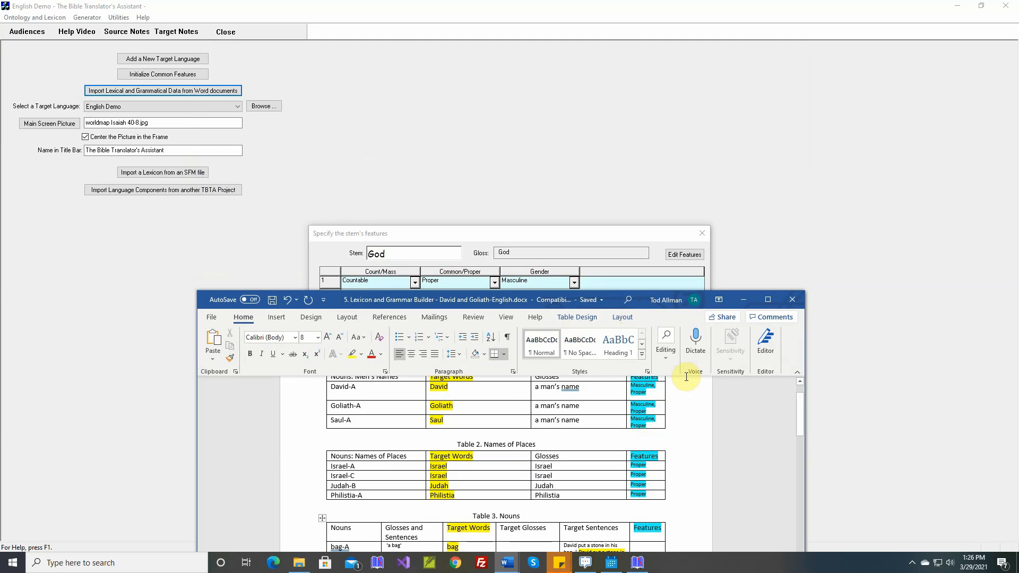
{"action": "left_click_drag", "start_coordinate": [338, 292], "coordinate": [336, 115]}
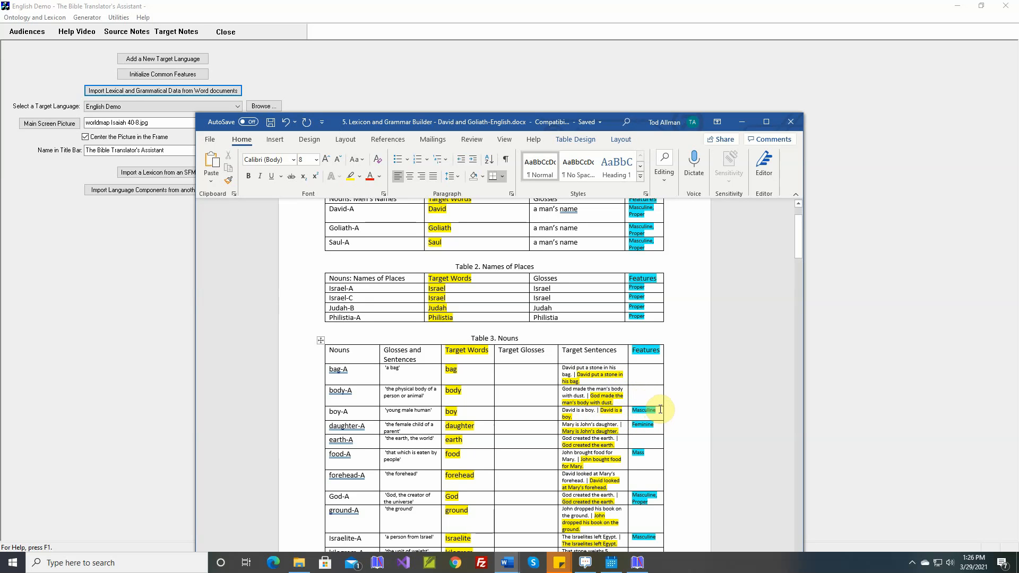
{"action": "left_click", "coordinate": [833, 365]}
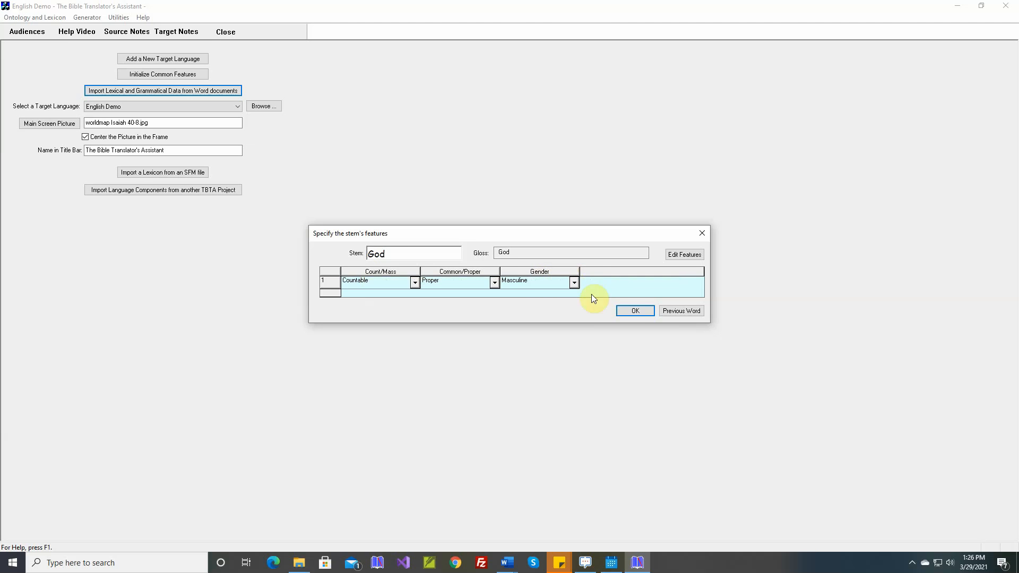
Step: Accept the features of the imported nouns from God through money
{"action": "left_click", "coordinate": [626, 307]}
{"action": "left_click", "coordinate": [626, 308]}
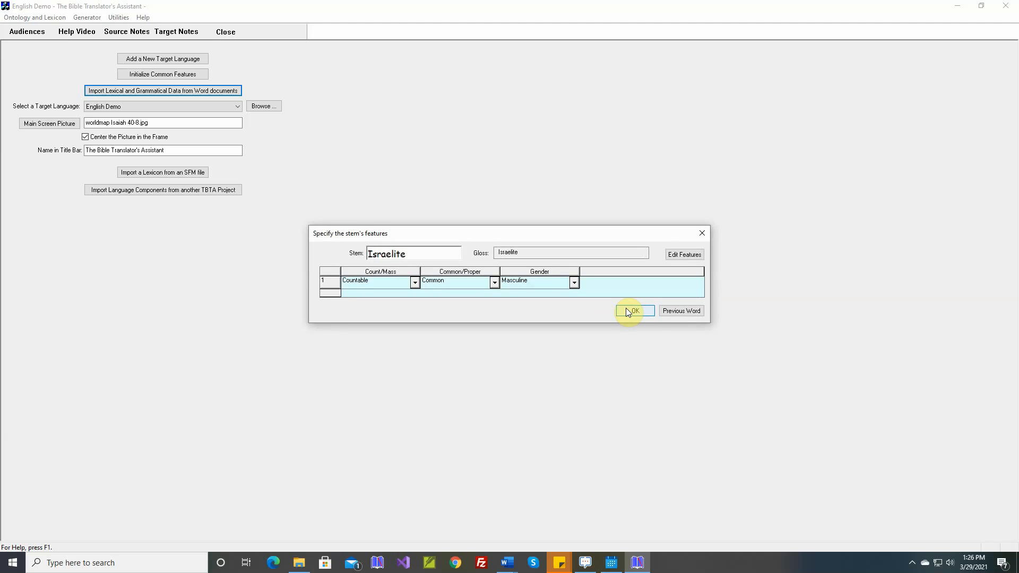
{"action": "left_click", "coordinate": [628, 312]}
{"action": "left_click", "coordinate": [628, 312]}
{"action": "left_click", "coordinate": [628, 312]}
{"action": "left_click", "coordinate": [628, 312]}
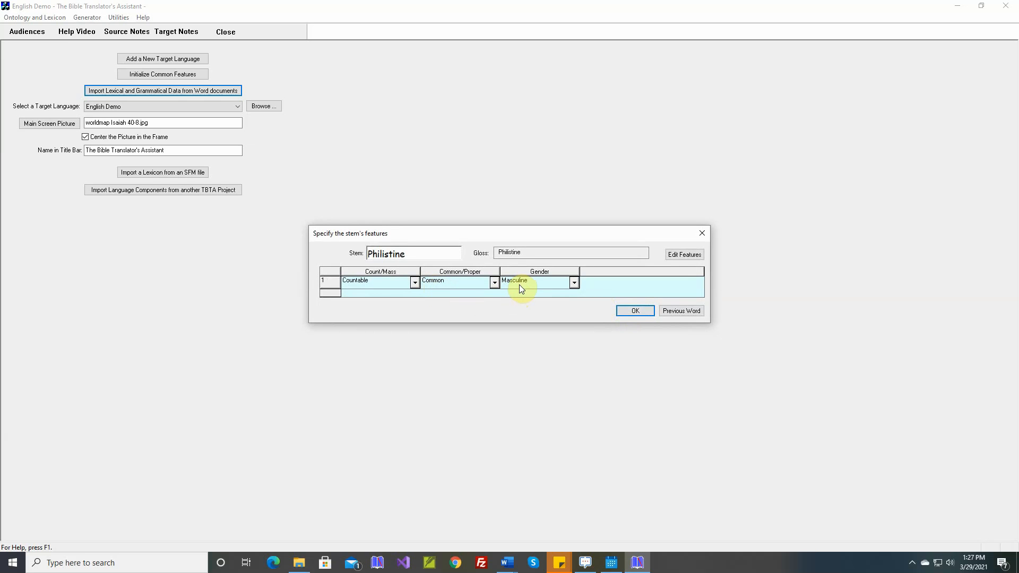
Step: Accept the features of the remaining imported nouns, from Philistine to the end of the Nouns table
{"action": "left_click", "coordinate": [633, 313]}
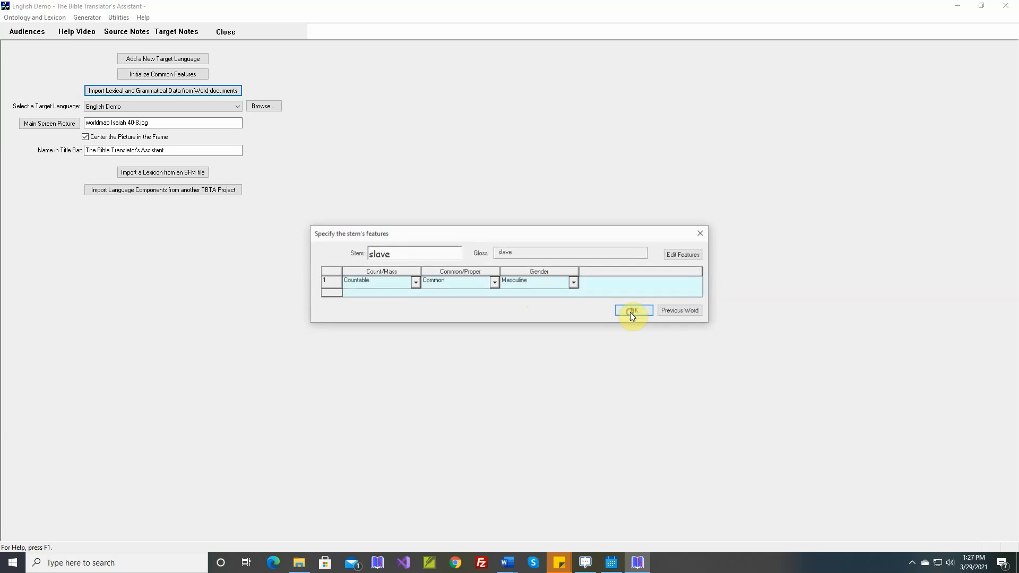
{"action": "left_click", "coordinate": [632, 313]}
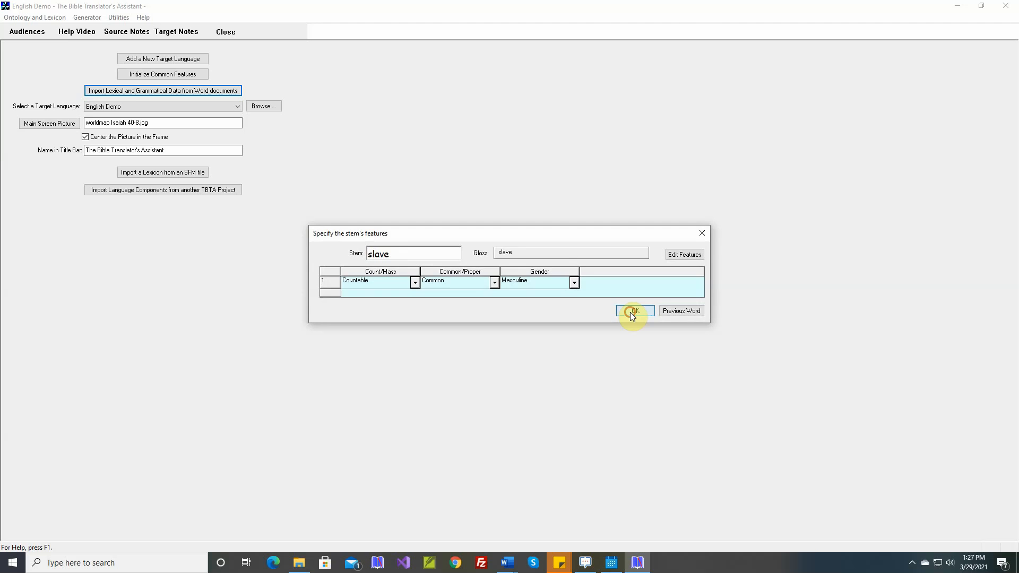
{"action": "left_click", "coordinate": [632, 313]}
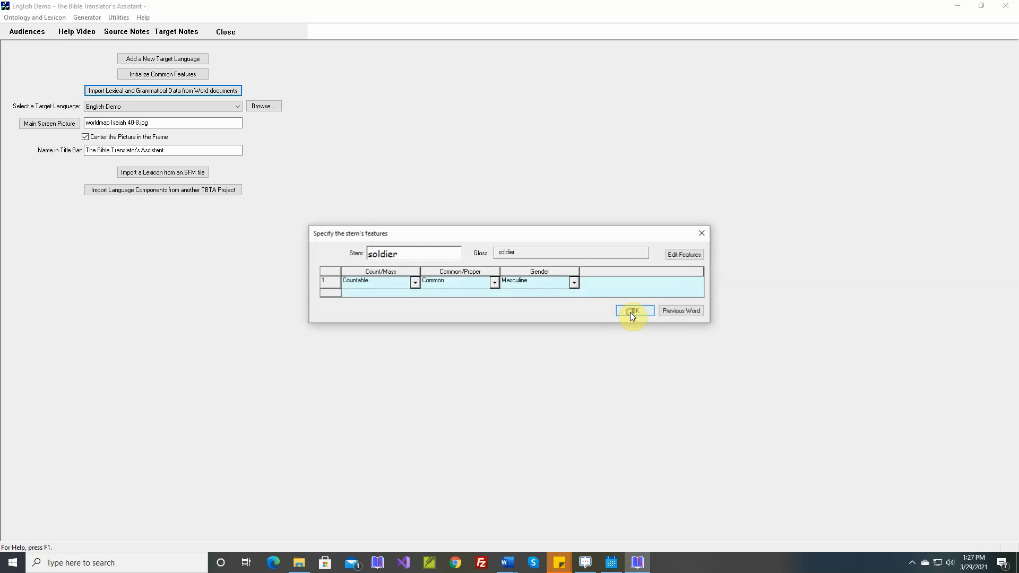
{"action": "left_click", "coordinate": [632, 313]}
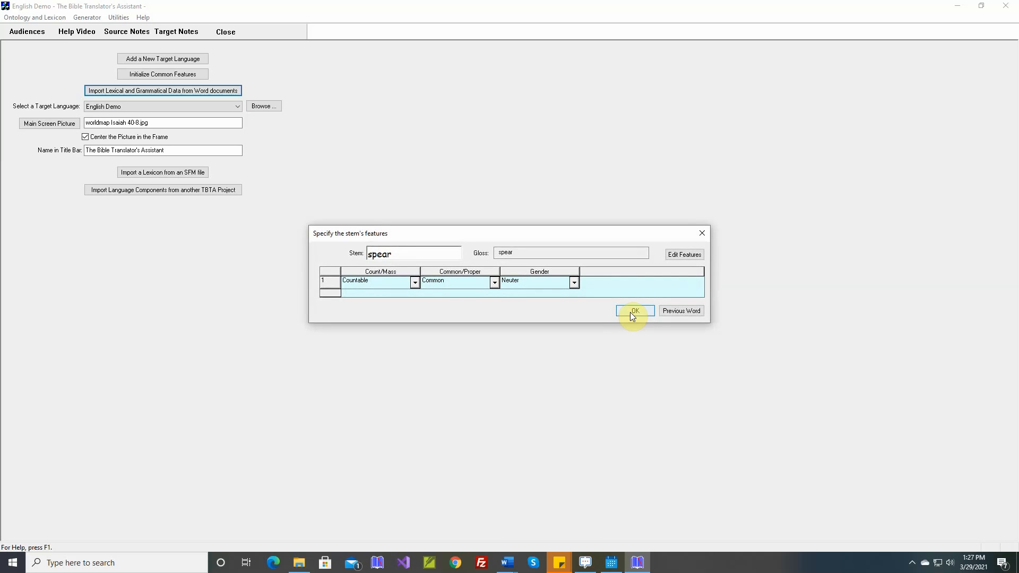
{"action": "left_click", "coordinate": [632, 313]}
{"action": "left_click", "coordinate": [632, 312]}
{"action": "left_click", "coordinate": [631, 312]}
{"action": "left_click", "coordinate": [630, 313]}
{"action": "left_click", "coordinate": [630, 313]}
{"action": "left_click", "coordinate": [630, 314]}
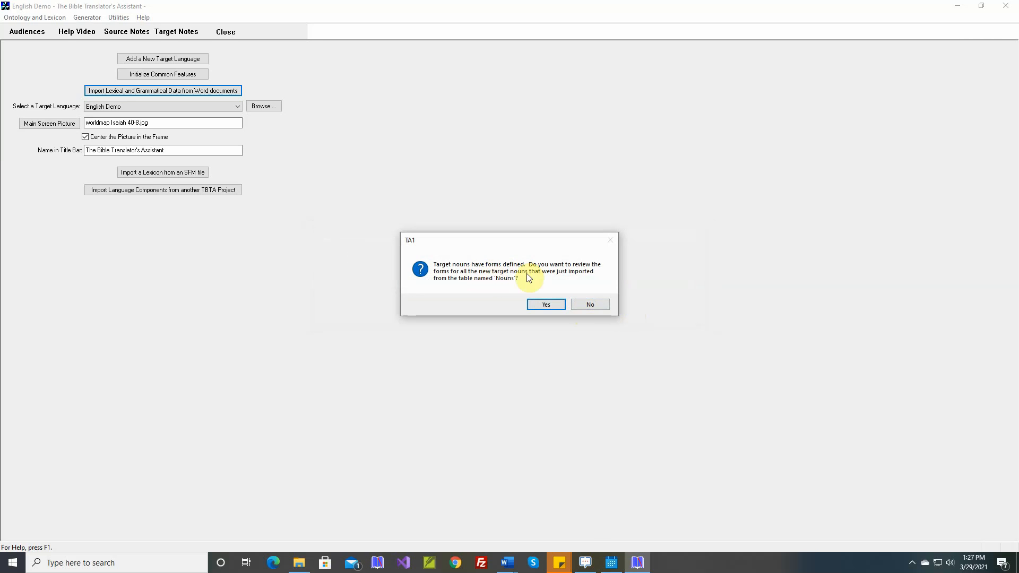
Step: Start reviewing the forms of the newly imported nouns and accept the plurals of bag and body
{"action": "left_click", "coordinate": [545, 304]}
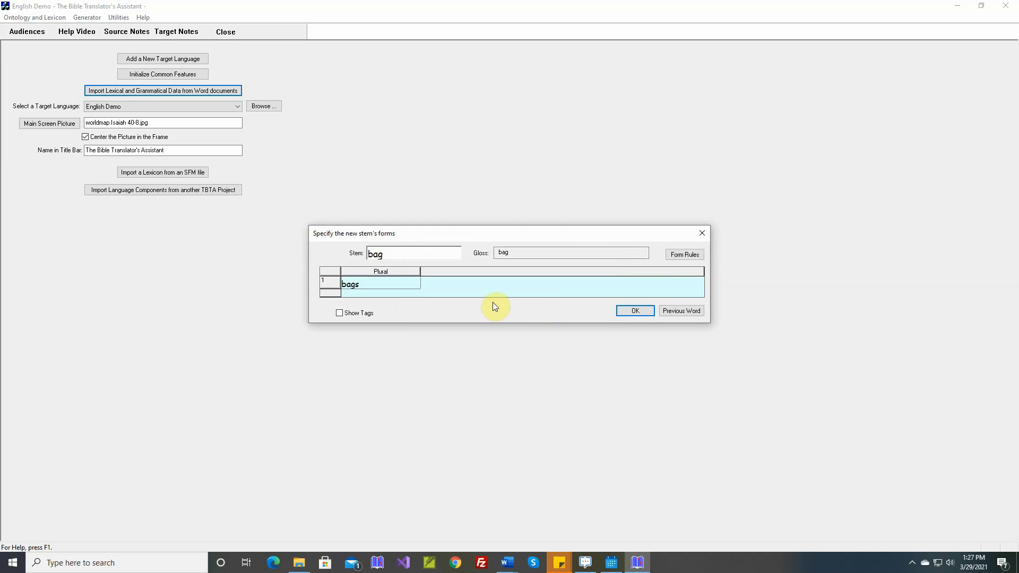
{"action": "left_click", "coordinate": [632, 312]}
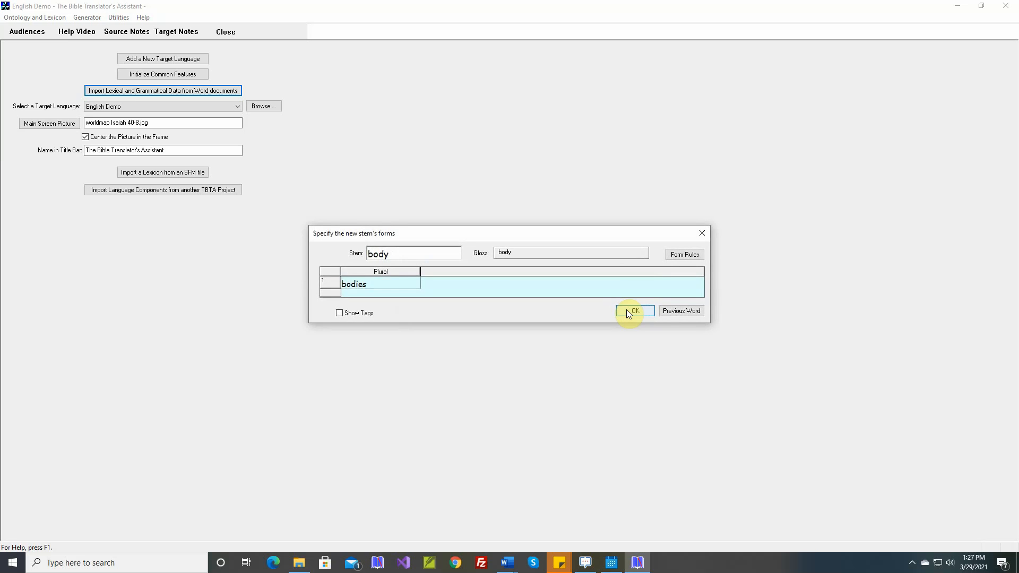
{"action": "left_click", "coordinate": [629, 312]}
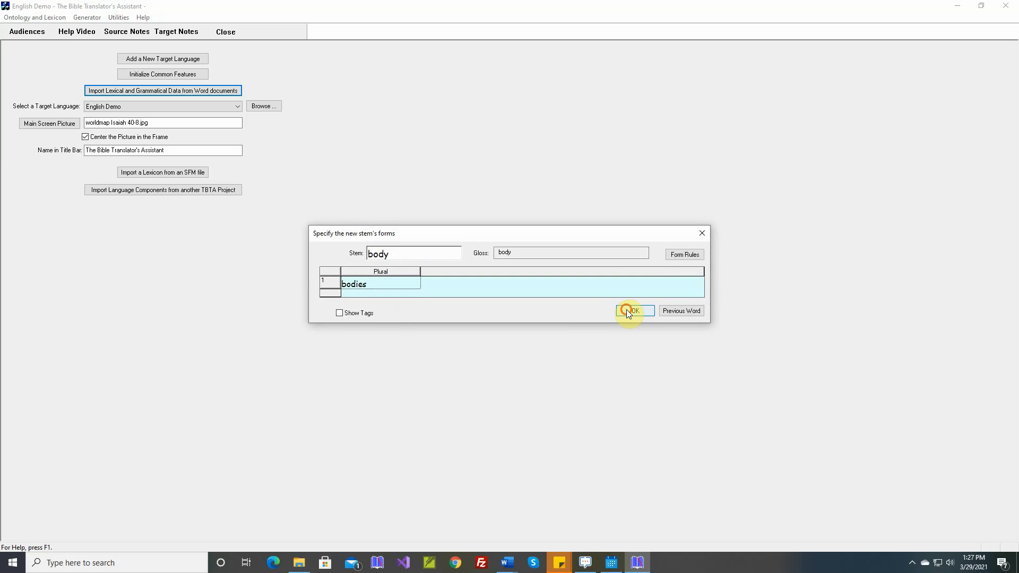
Step: Set the Plural form of boy to "boys" without a sample sentence, and accept the word's forms
{"action": "double_click", "coordinate": [393, 282]}
{"action": "key", "text": "BackSpace"}
{"action": "key", "text": "BackSpace"}
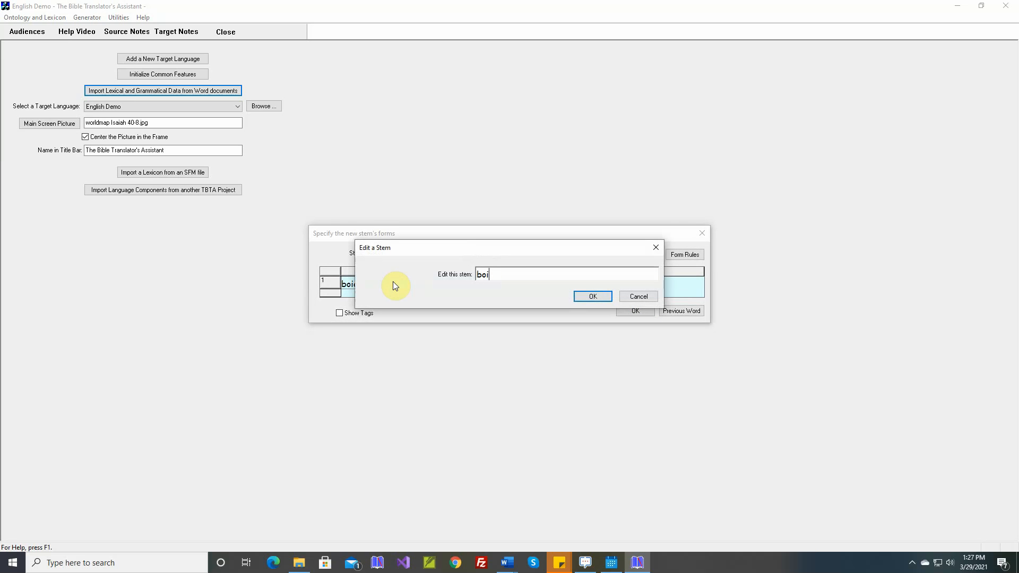
{"action": "key", "text": "BackSpace"}
{"action": "type", "text": "ys"}
{"action": "key", "text": "Return"}
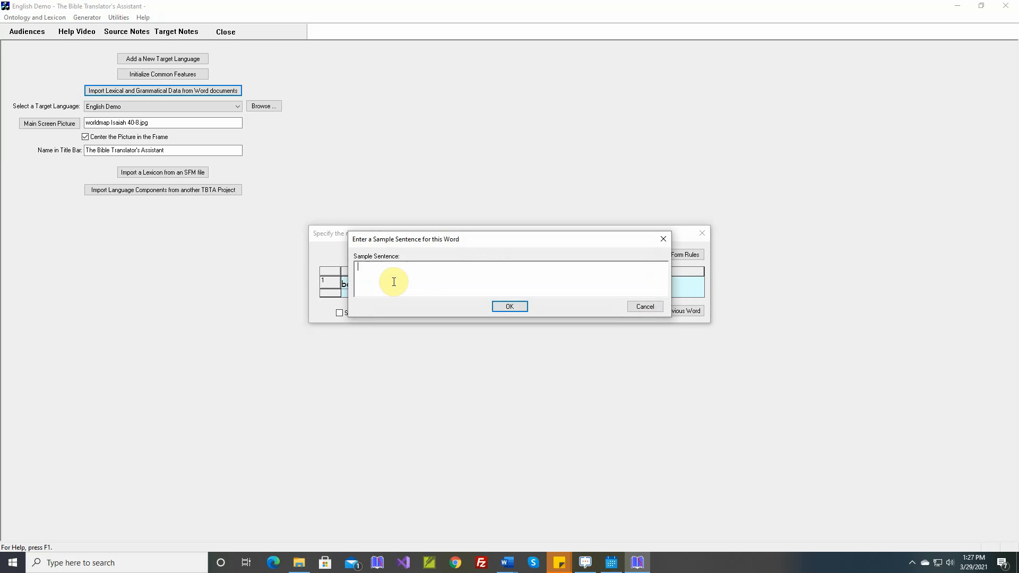
{"action": "left_click", "coordinate": [494, 308]}
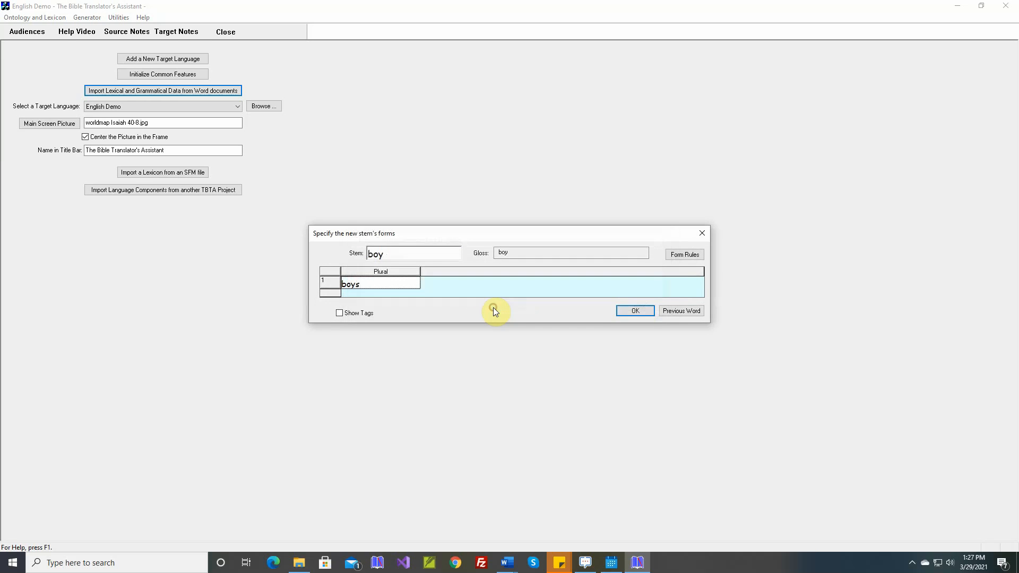
{"action": "left_click", "coordinate": [621, 312]}
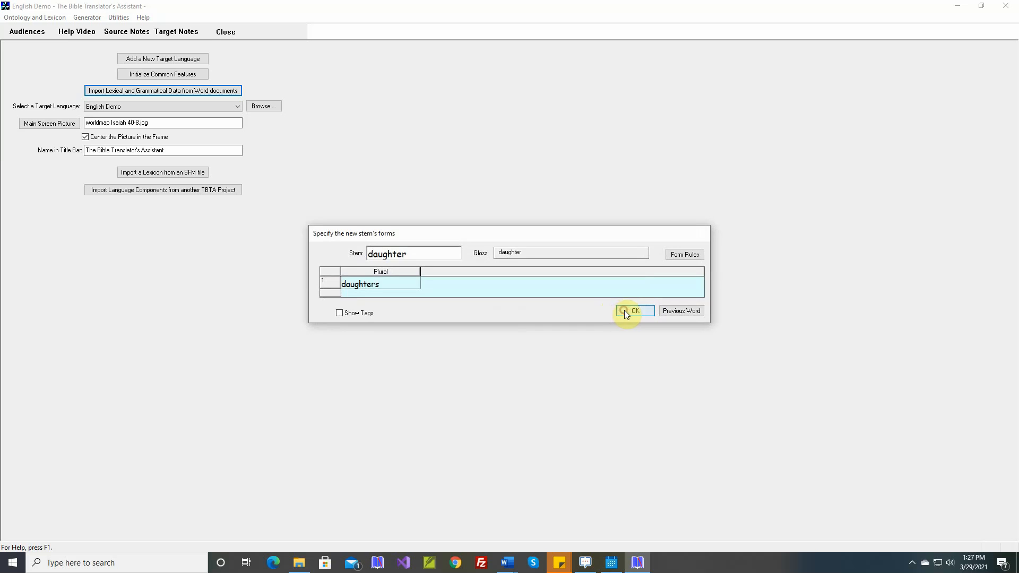
Step: Accept the plural forms of the imported nouns from daughter up to the word before valley
{"action": "left_click", "coordinate": [625, 312]}
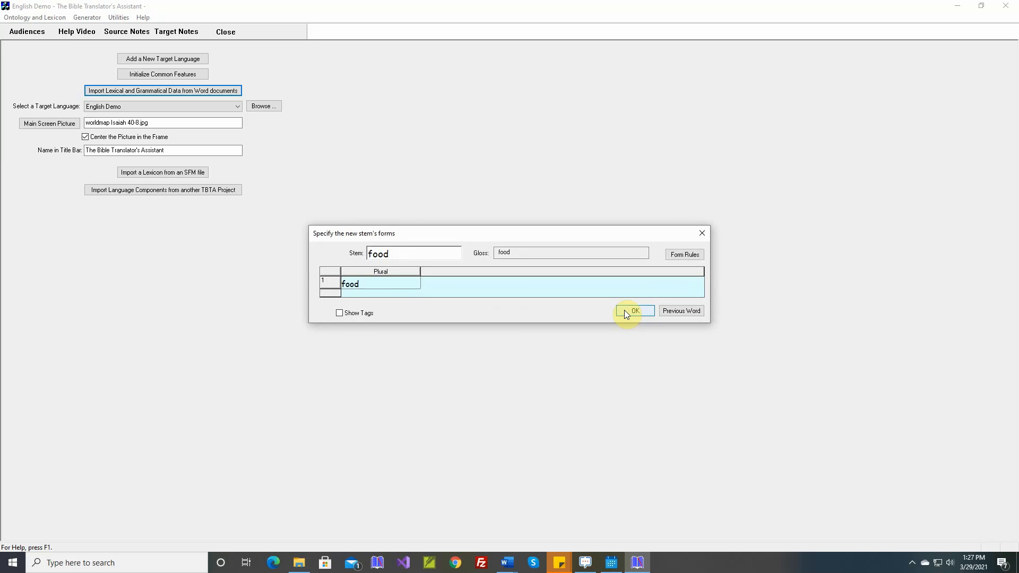
{"action": "left_click", "coordinate": [626, 312]}
{"action": "left_click", "coordinate": [626, 312]}
{"action": "left_click", "coordinate": [627, 312]}
{"action": "left_click", "coordinate": [626, 312]}
{"action": "left_click", "coordinate": [626, 312]}
{"action": "left_click", "coordinate": [627, 312]}
{"action": "left_click", "coordinate": [626, 312]}
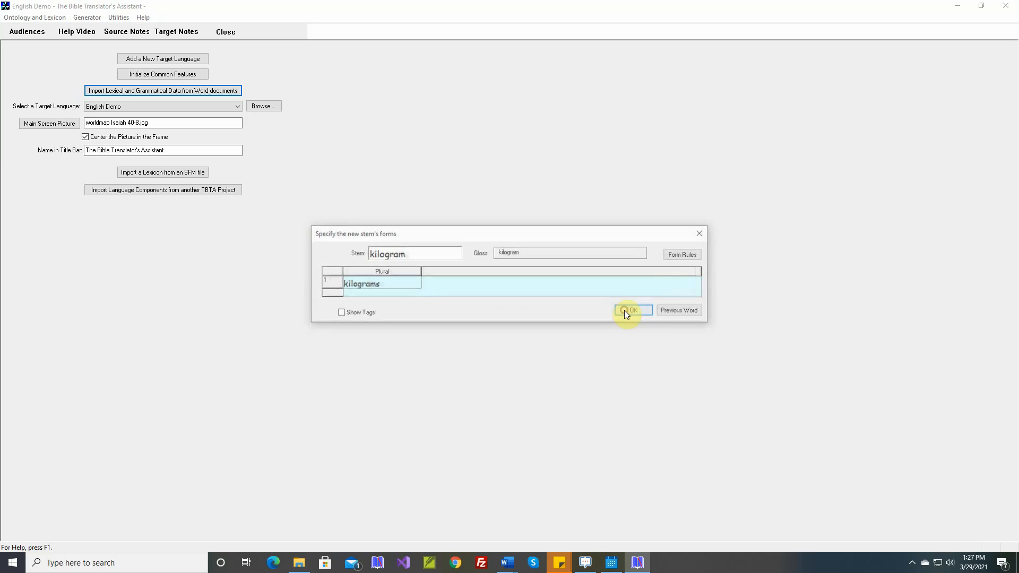
{"action": "left_click", "coordinate": [626, 312]}
{"action": "left_click", "coordinate": [626, 312]}
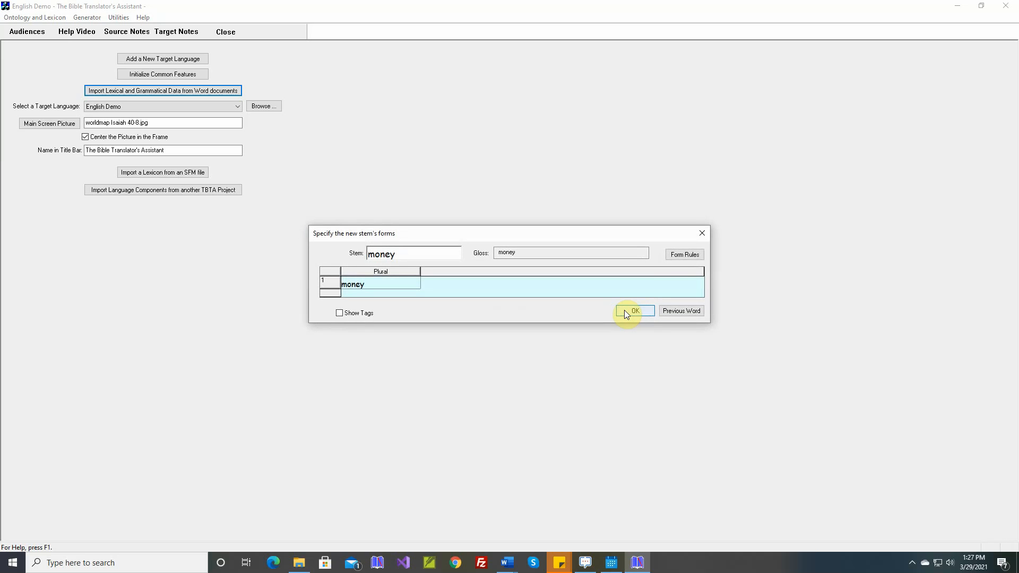
{"action": "left_click", "coordinate": [626, 312]}
{"action": "left_click", "coordinate": [626, 312]}
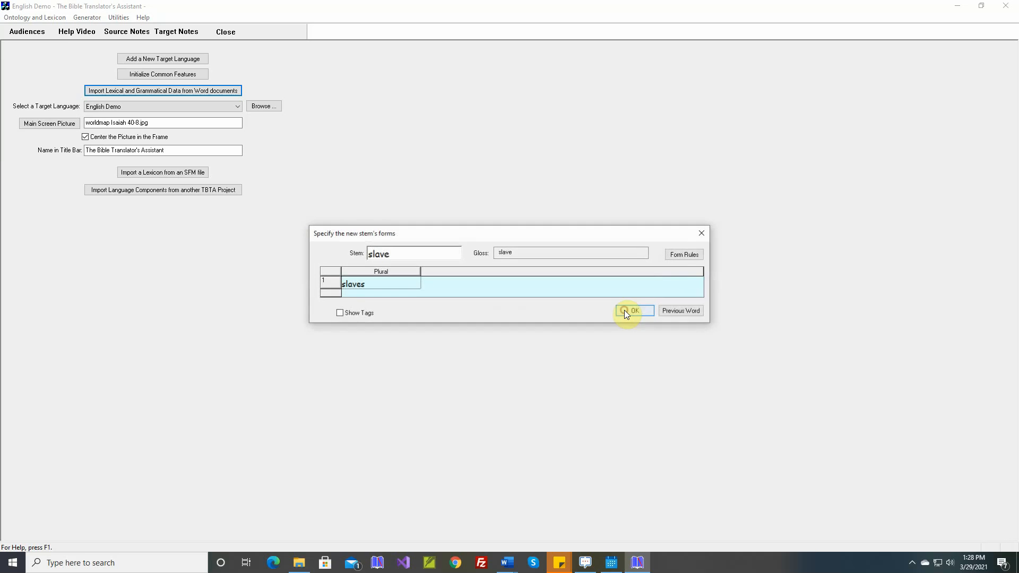
{"action": "left_click", "coordinate": [626, 312]}
{"action": "left_click", "coordinate": [626, 312]}
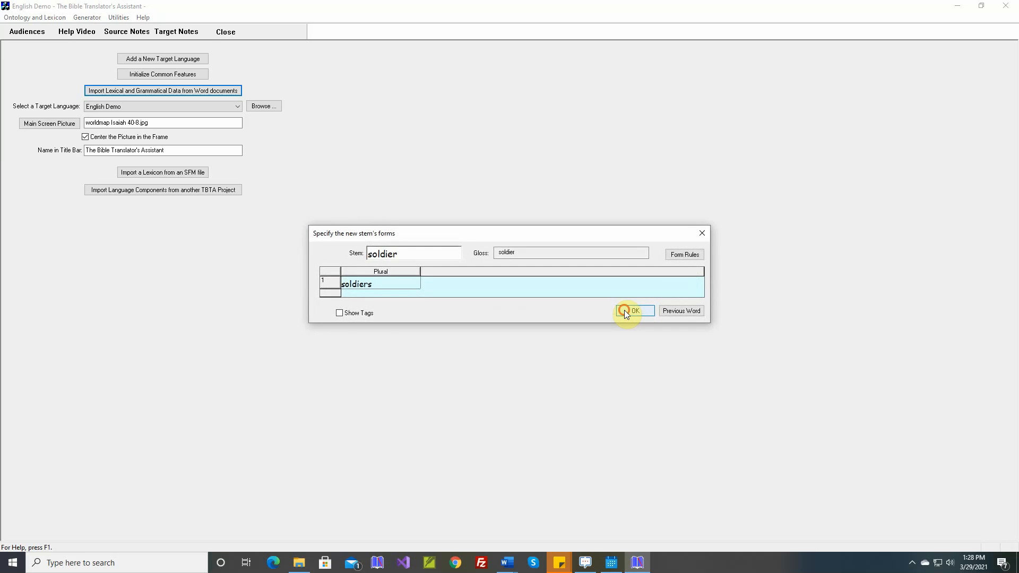
{"action": "left_click", "coordinate": [626, 312]}
{"action": "left_click", "coordinate": [626, 312]}
{"action": "left_click", "coordinate": [626, 312]}
{"action": "left_click", "coordinate": [626, 311]}
{"action": "left_click", "coordinate": [625, 312]}
Step: Set the Plural form of valley to "valleys" without a sample sentence, and accept the word's forms
{"action": "double_click", "coordinate": [373, 288]}
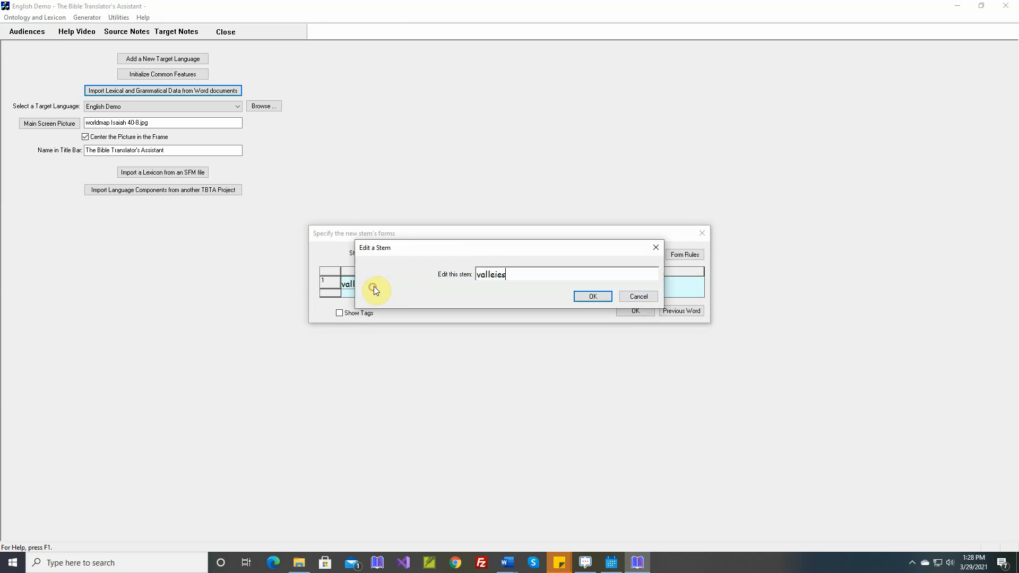
{"action": "left_click", "coordinate": [499, 274]}
{"action": "key", "text": "BackSpace"}
{"action": "key", "text": "BackSpace"}
{"action": "type", "text": "y"}
{"action": "key", "text": "Return"}
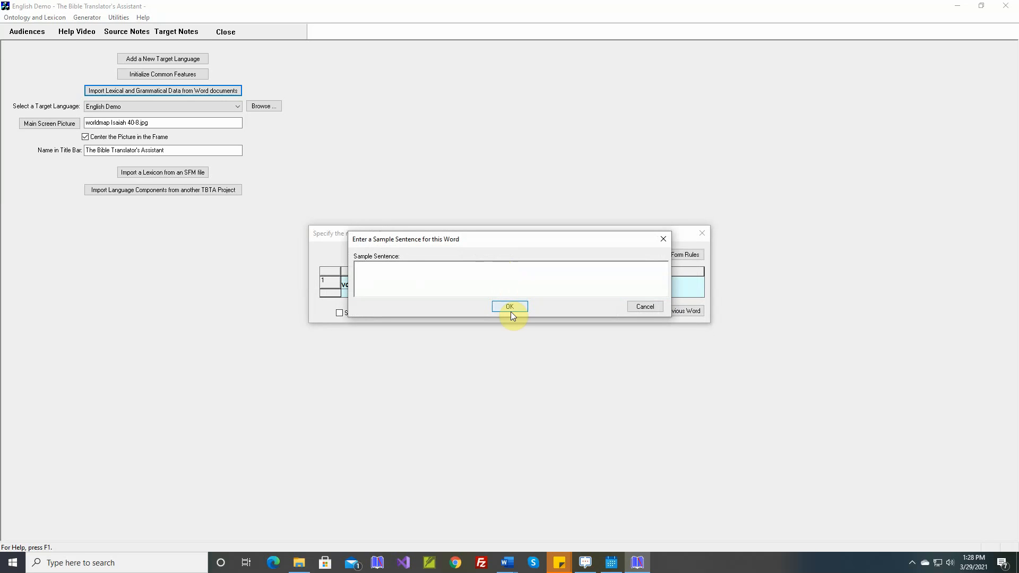
{"action": "left_click", "coordinate": [510, 311]}
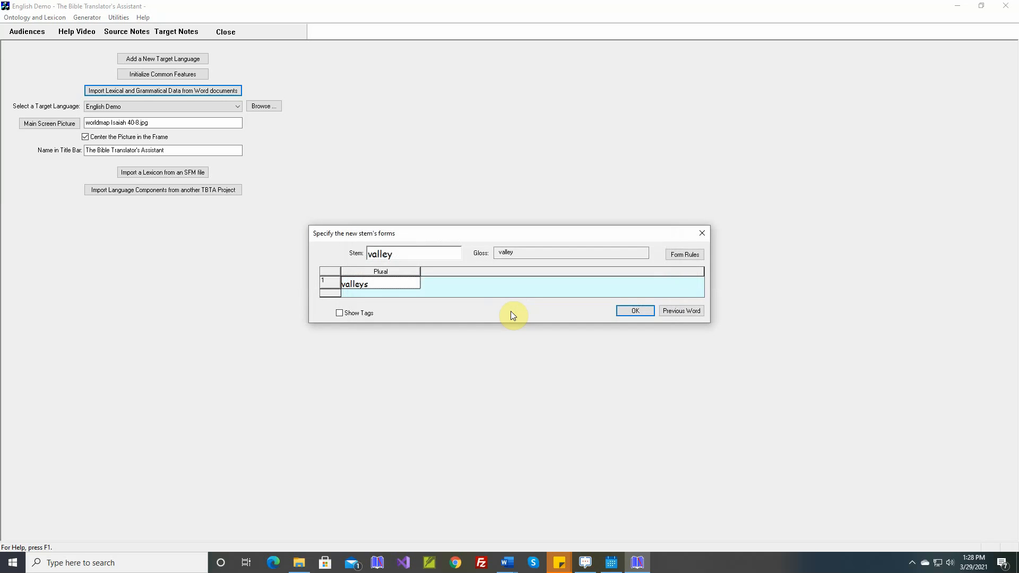
{"action": "left_click", "coordinate": [636, 312]}
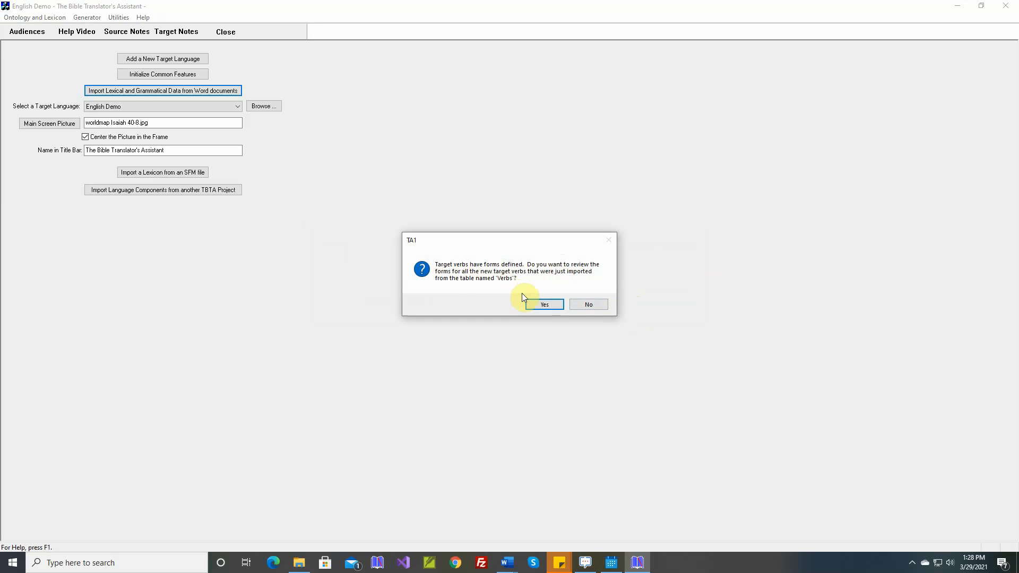
Step: Start reviewing the forms of the imported Verbs table and accept those of answer, ask, carry and chase
{"action": "left_click", "coordinate": [541, 304]}
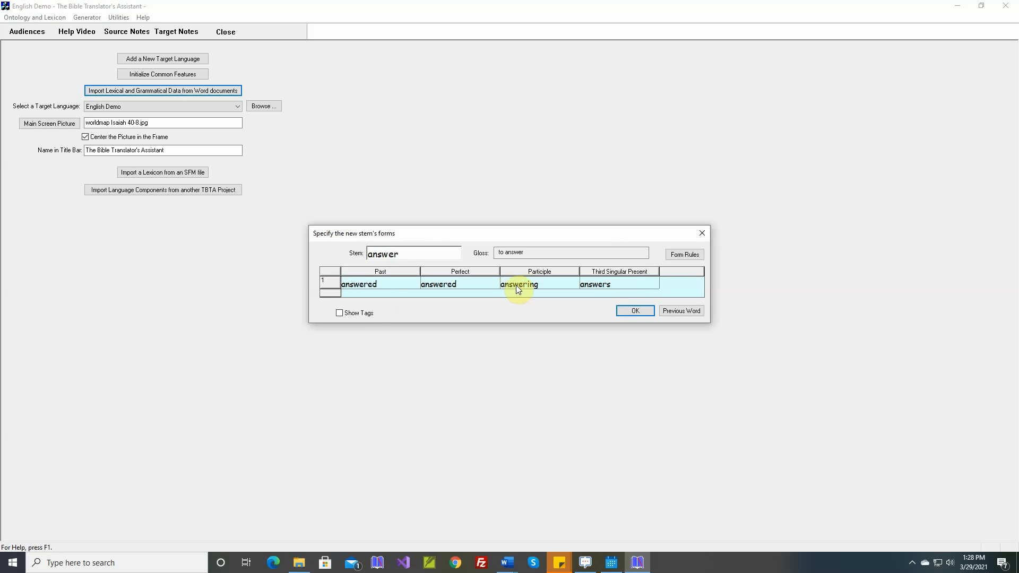
{"action": "left_click", "coordinate": [632, 311]}
{"action": "left_click", "coordinate": [632, 310]}
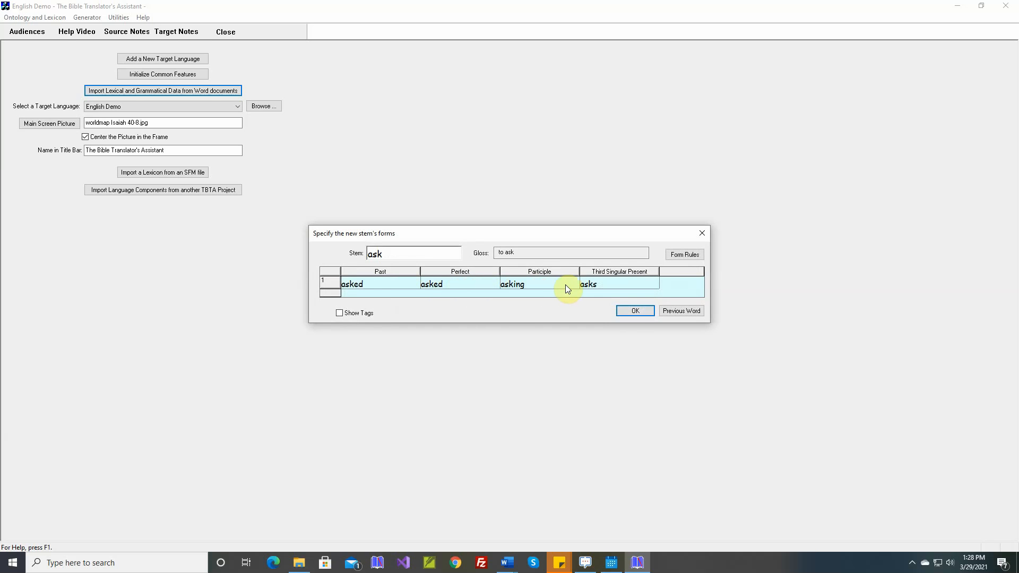
{"action": "left_click", "coordinate": [635, 311]}
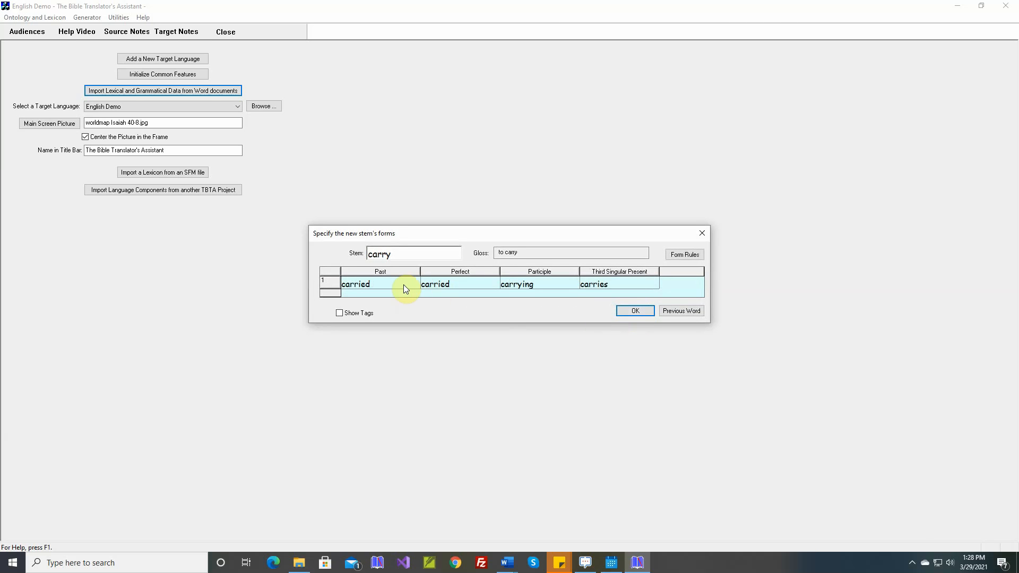
{"action": "left_click", "coordinate": [632, 311]}
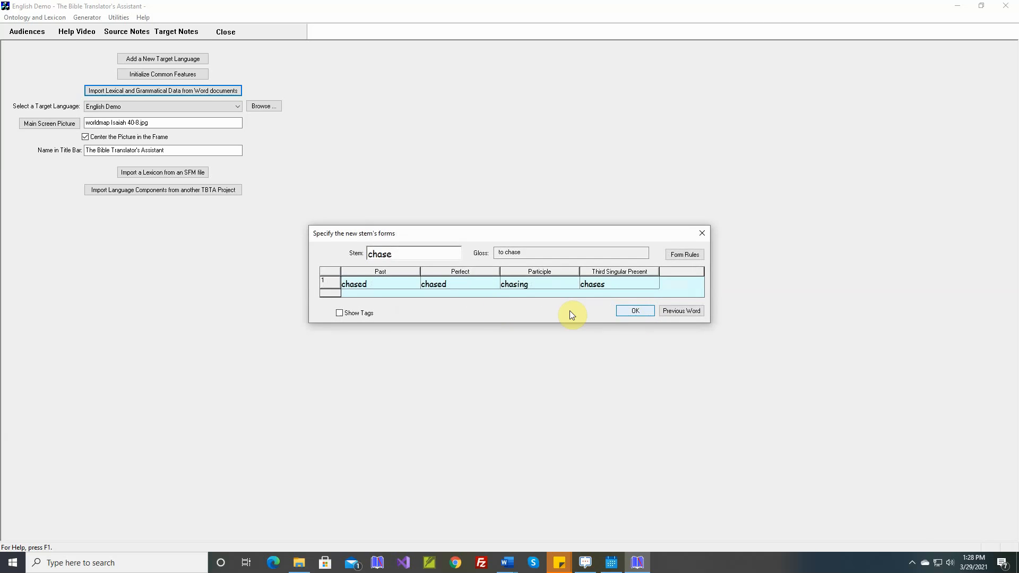
{"action": "left_click", "coordinate": [624, 313]}
Step: Set the Past form of choose to "chose" and leave its sample sentence empty
{"action": "double_click", "coordinate": [410, 288]}
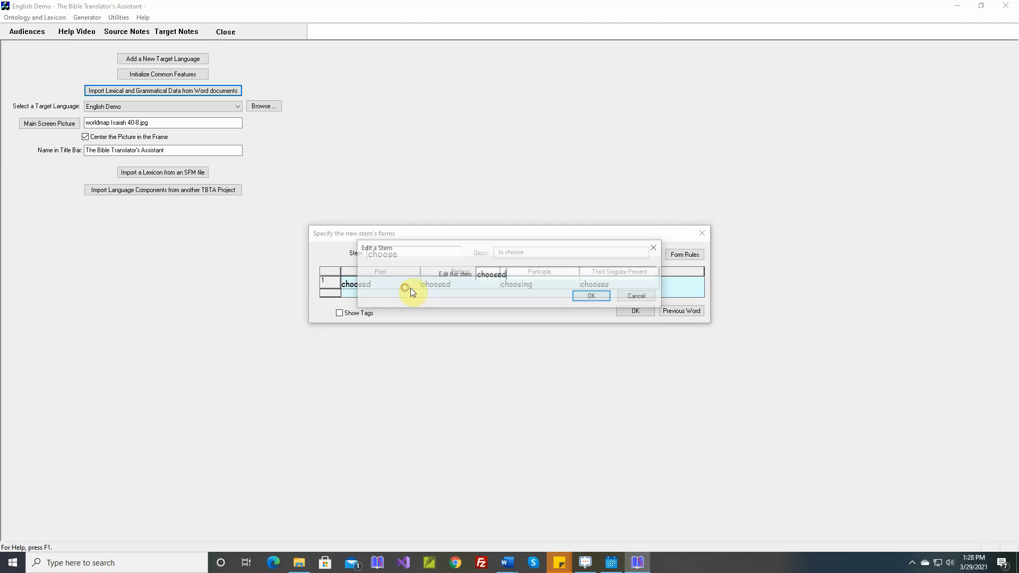
{"action": "key", "text": "BackSpace"}
{"action": "key", "text": "BackSpace"}
{"action": "key", "text": "BackSpace"}
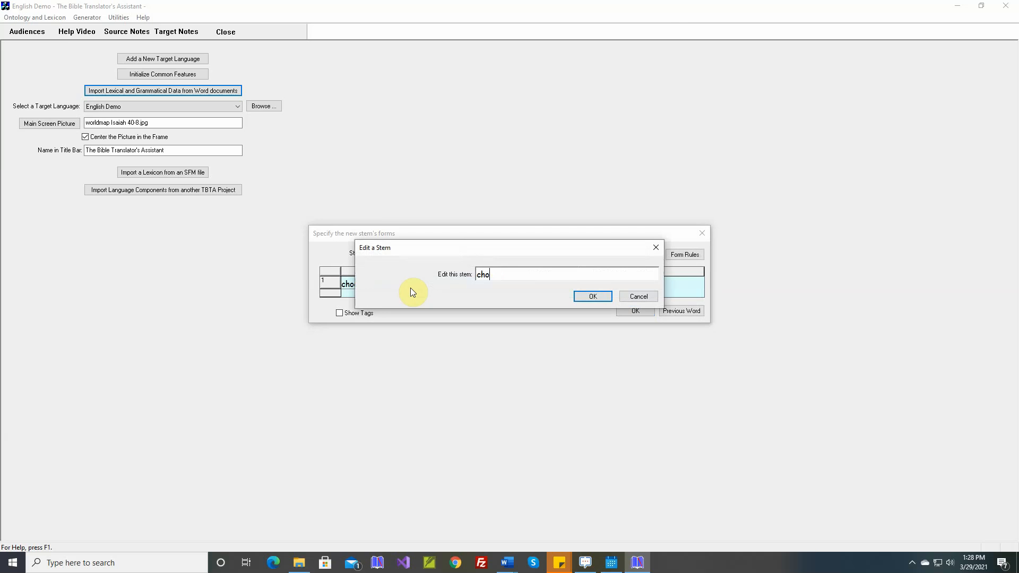
{"action": "type", "text": "se"}
{"action": "key", "text": "Return"}
{"action": "key", "text": "Return"}
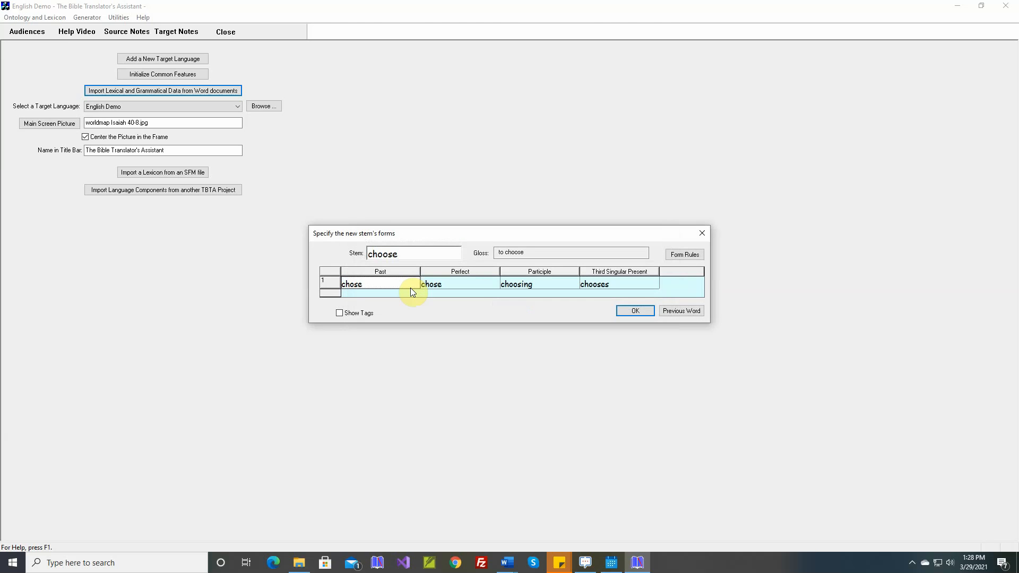
Step: Set the Perfect form of choose to "chosen" without a sample sentence, and accept the verb's forms
{"action": "double_click", "coordinate": [444, 287]}
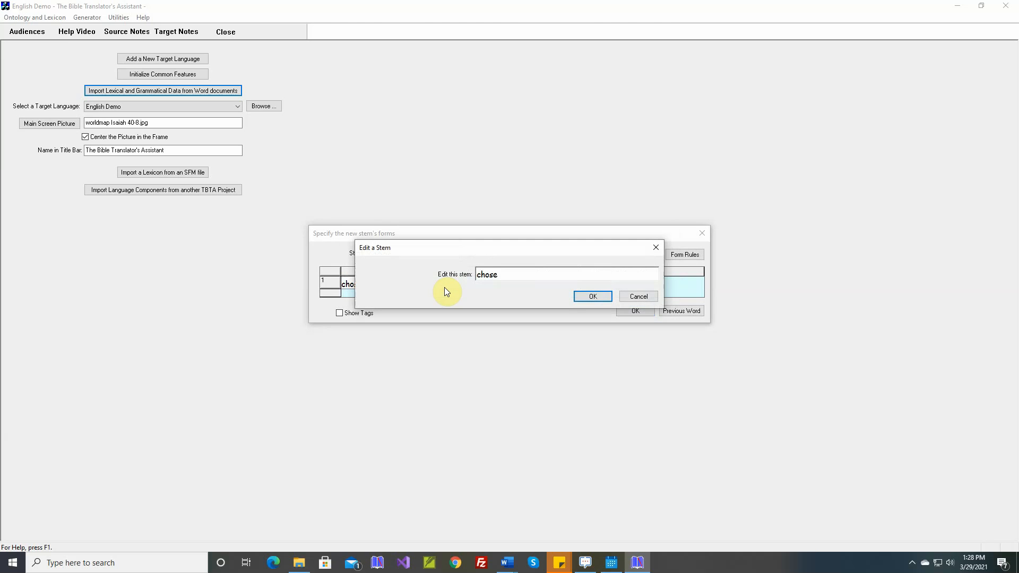
{"action": "type", "text": "n"}
{"action": "key", "text": "Return"}
{"action": "key", "text": "Return"}
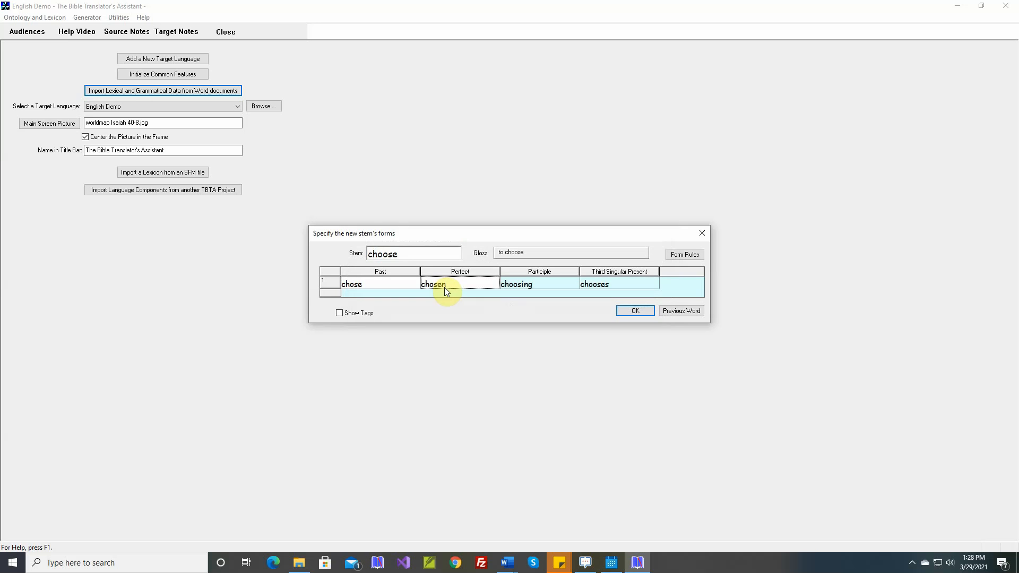
{"action": "left_click", "coordinate": [631, 313]}
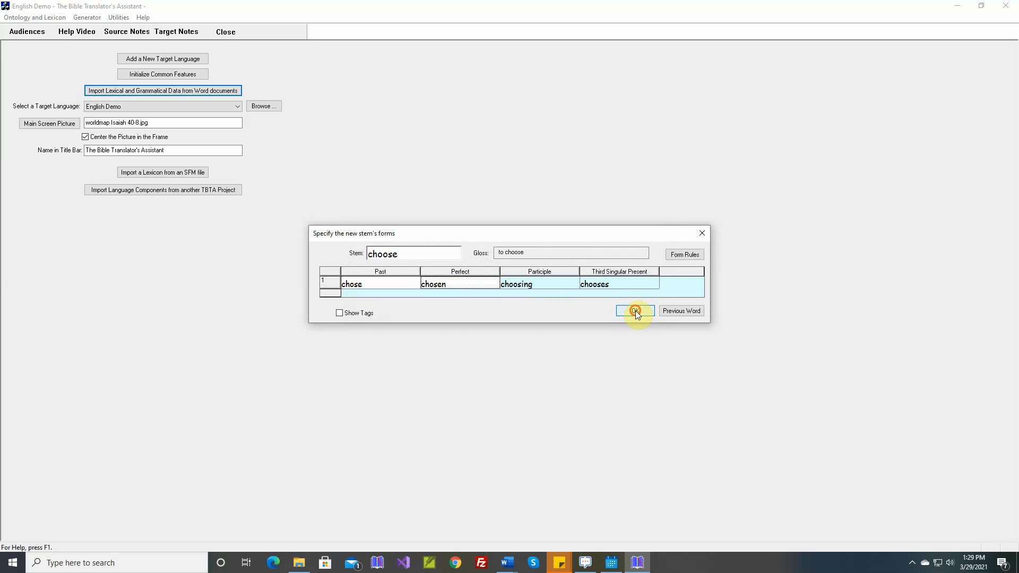
Step: Set the Past form of come to "came" and leave its sample sentence empty
{"action": "double_click", "coordinate": [404, 285]}
{"action": "key", "text": "BackSpace"}
{"action": "key", "text": "BackSpace"}
{"action": "key", "text": "BackSpace"}
{"action": "key", "text": "BackSpace"}
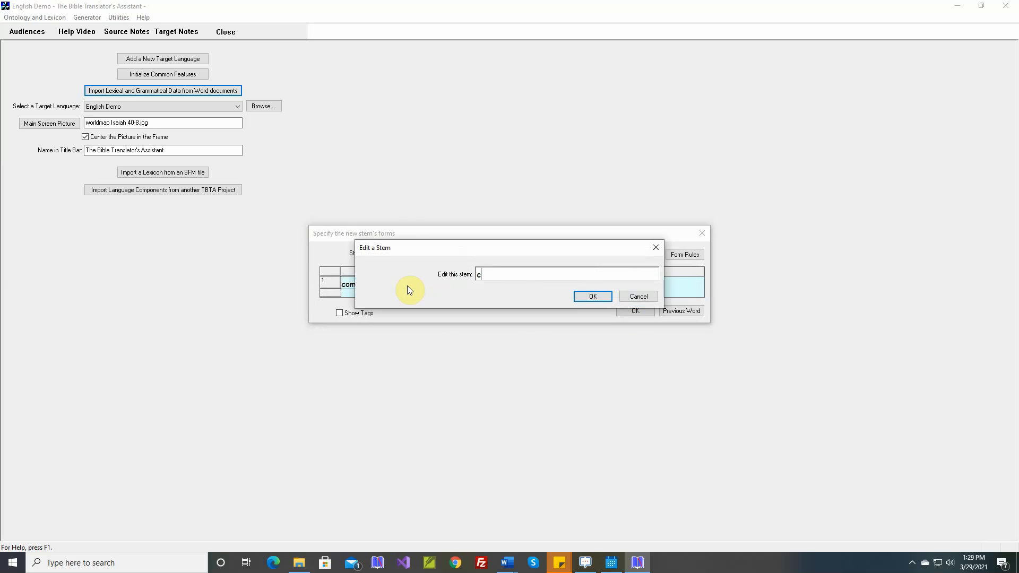
{"action": "type", "text": "ame"}
{"action": "key", "text": "Return"}
{"action": "key", "text": "Return"}
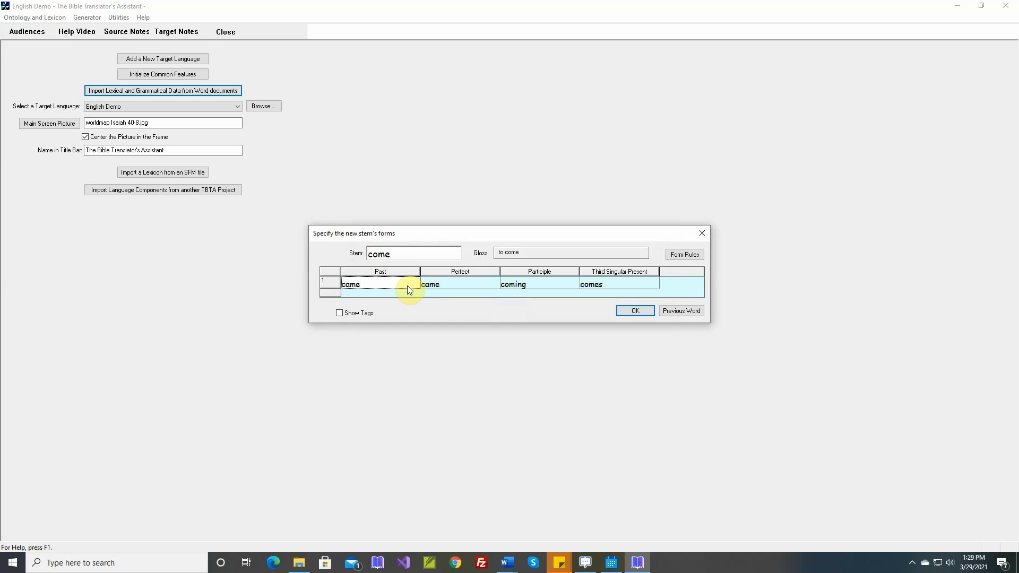
Step: Set the Perfect form of come to "come" without a sample sentence, and accept the forms of come, curse and defeat
{"action": "double_click", "coordinate": [441, 284]}
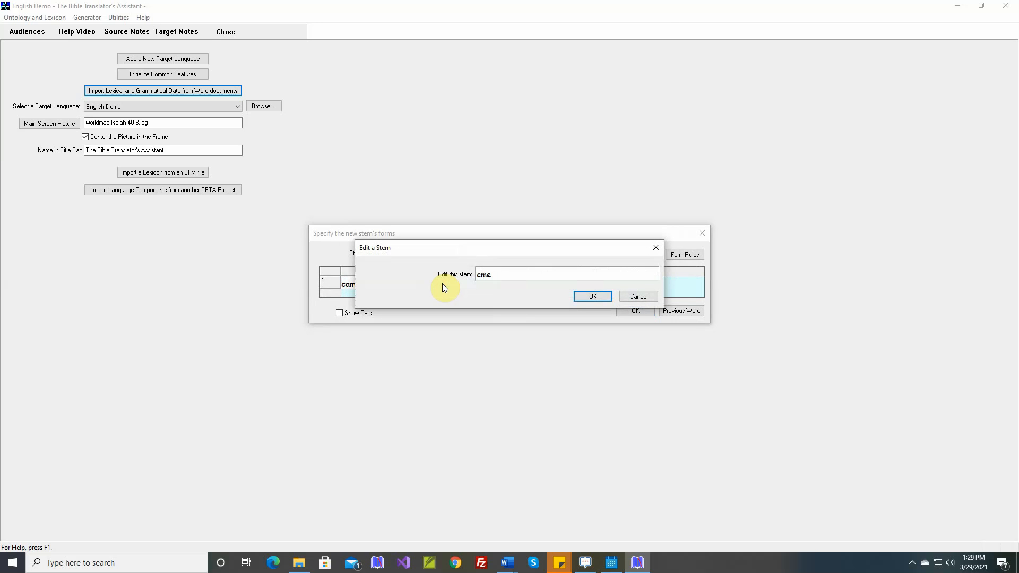
{"action": "key", "text": "Return"}
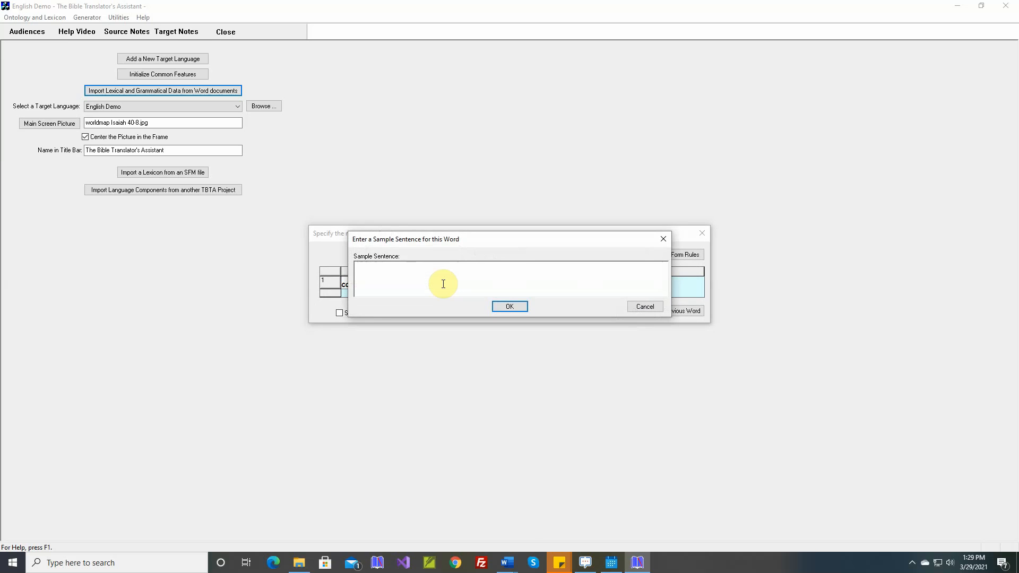
{"action": "key", "text": "Return"}
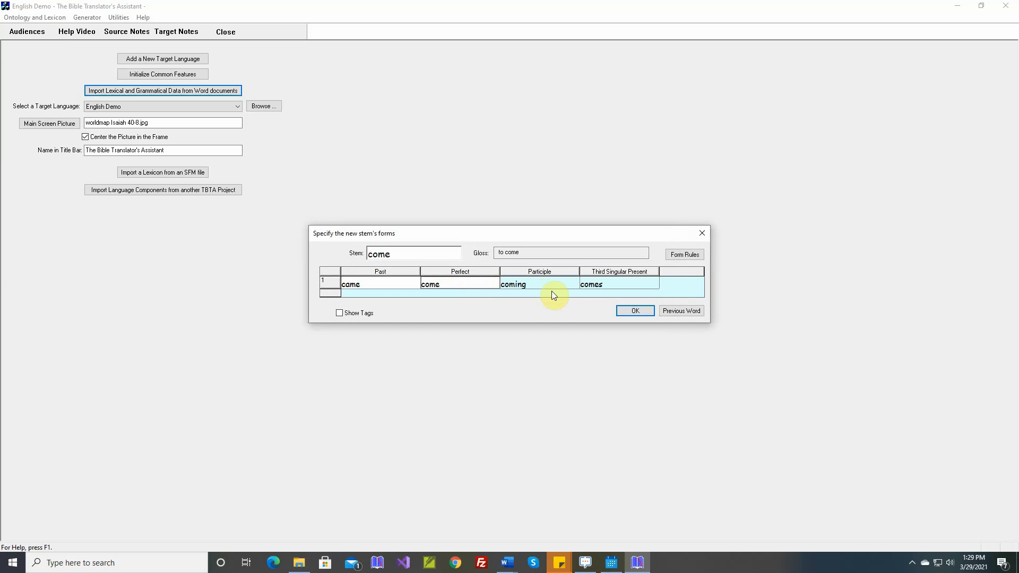
{"action": "left_click", "coordinate": [632, 310]}
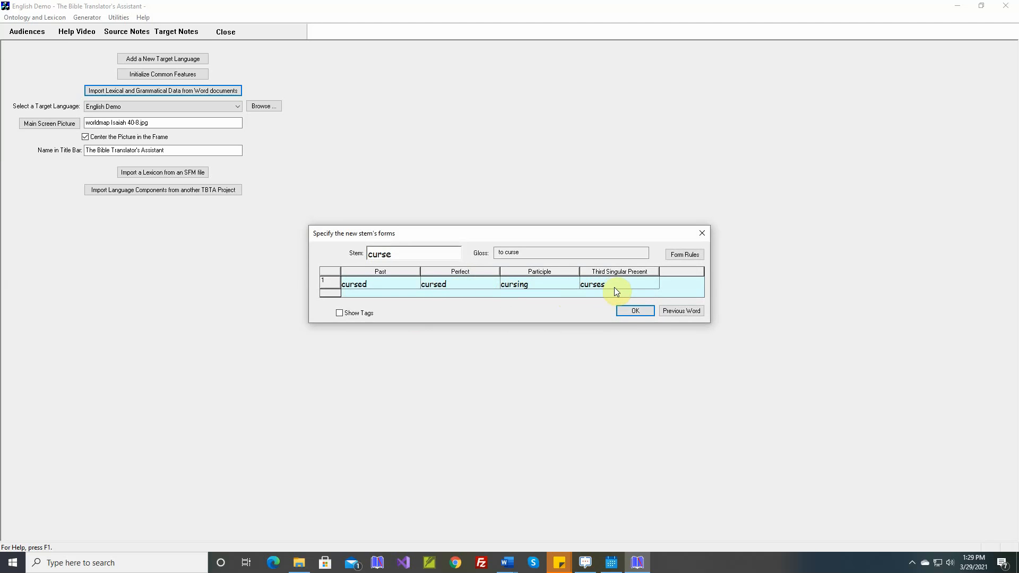
{"action": "left_click", "coordinate": [633, 310]}
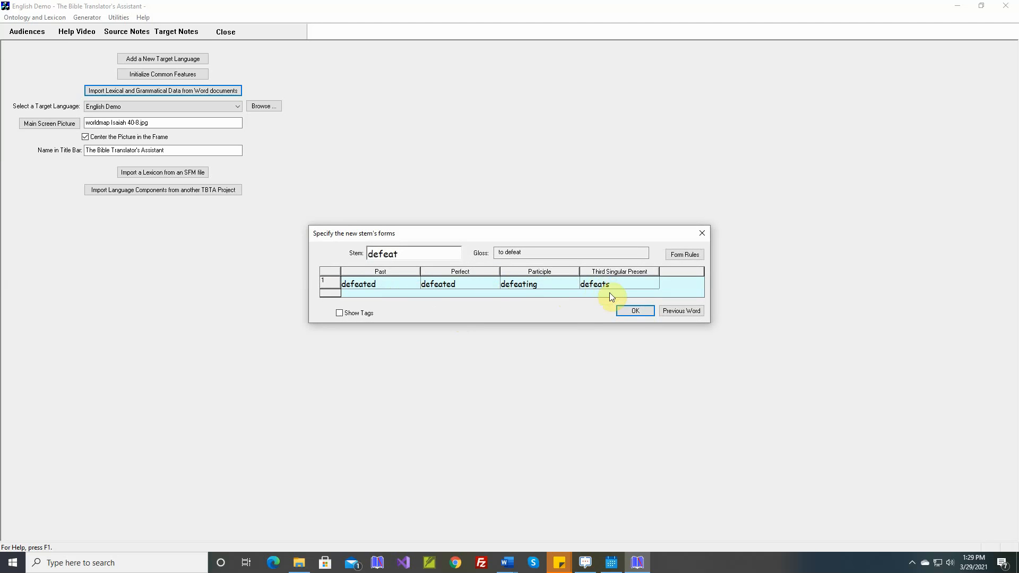
{"action": "left_click", "coordinate": [632, 311]}
Step: Set the Past form of fall to "fell" and leave its sample sentence empty
{"action": "double_click", "coordinate": [377, 289]}
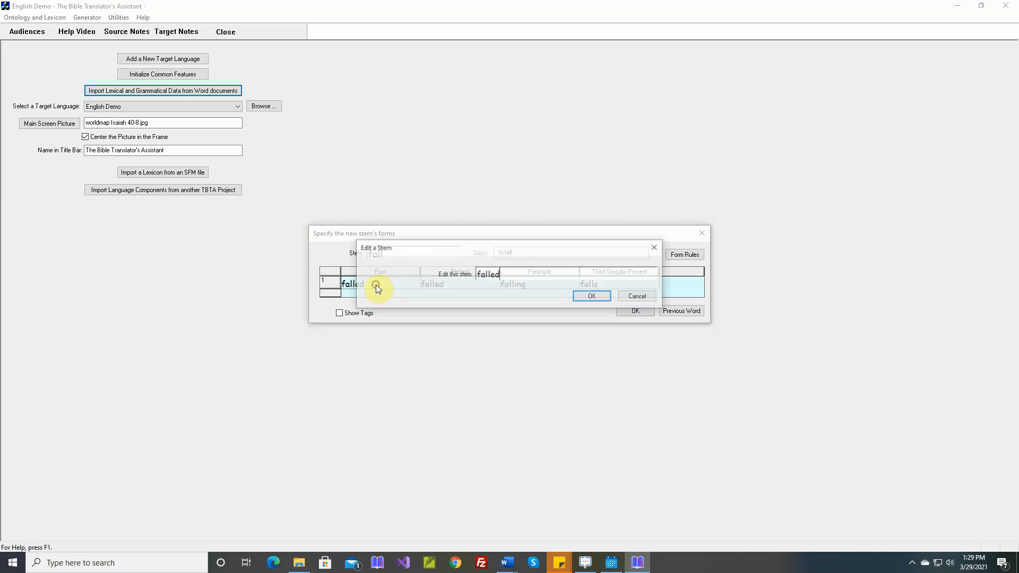
{"action": "key", "text": "End"}
{"action": "key", "text": "BackSpace"}
{"action": "key", "text": "BackSpace"}
{"action": "key", "text": "BackSpace"}
{"action": "key", "text": "BackSpace"}
{"action": "key", "text": "BackSpace"}
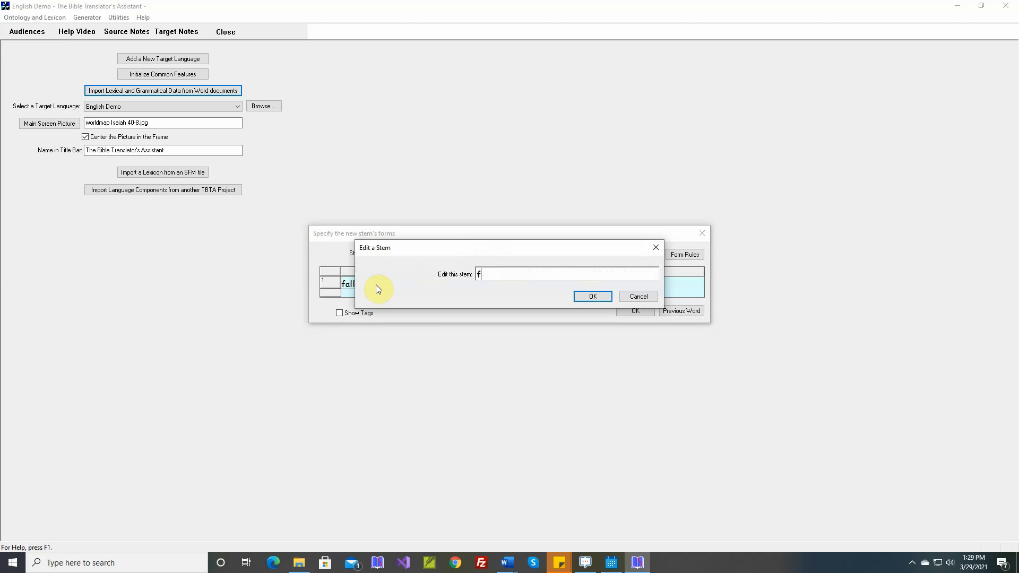
{"action": "type", "text": "ell"}
{"action": "key", "text": "Return"}
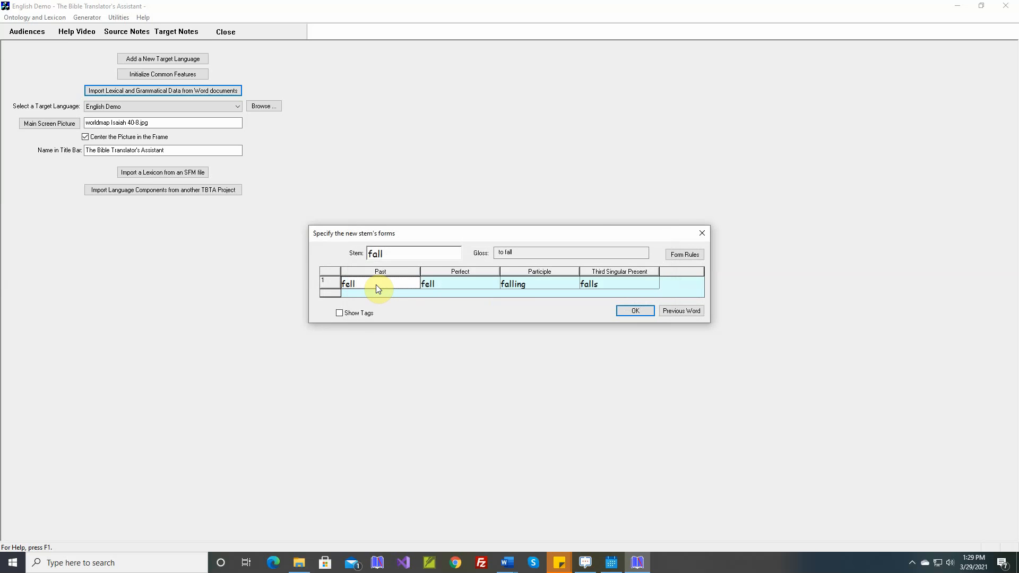
Step: Set the Perfect form of fall to "fallen" without a sample sentence, and accept the verb's forms
{"action": "double_click", "coordinate": [424, 286]}
{"action": "key", "text": "BackSpace"}
{"action": "key", "text": "BackSpace"}
{"action": "key", "text": "BackSpace"}
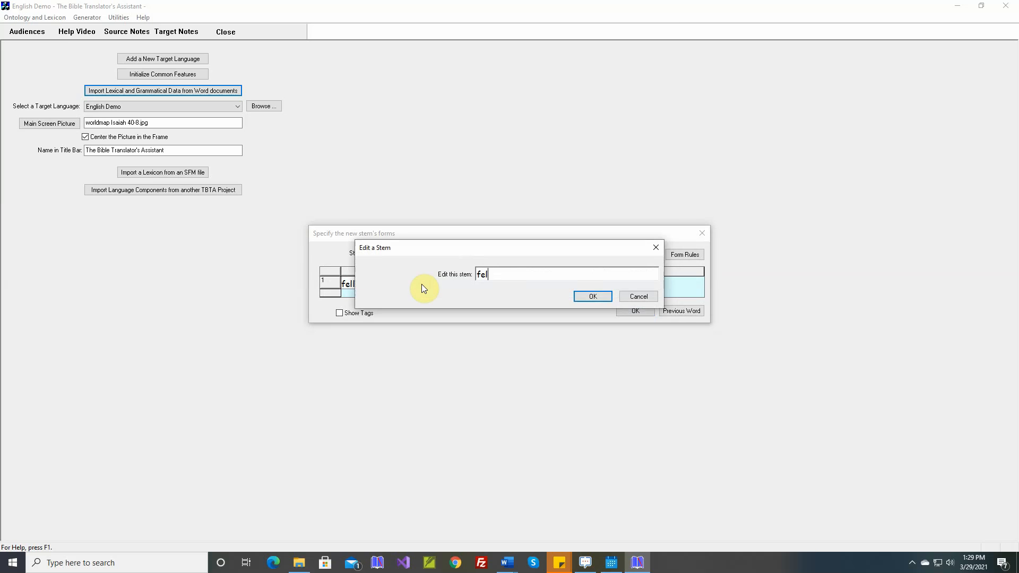
{"action": "type", "text": "allen"}
{"action": "key", "text": "Return"}
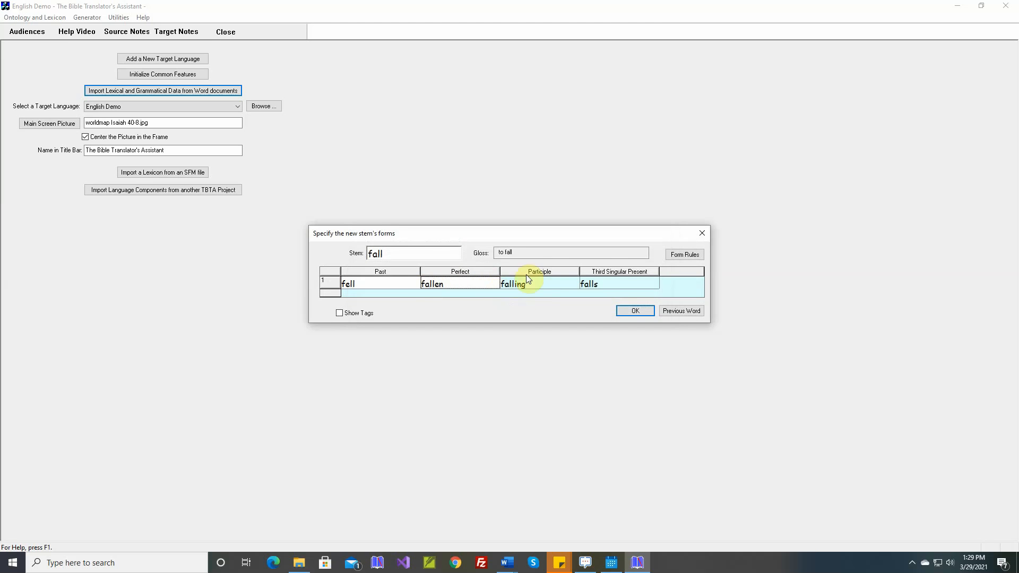
{"action": "left_click", "coordinate": [635, 311]}
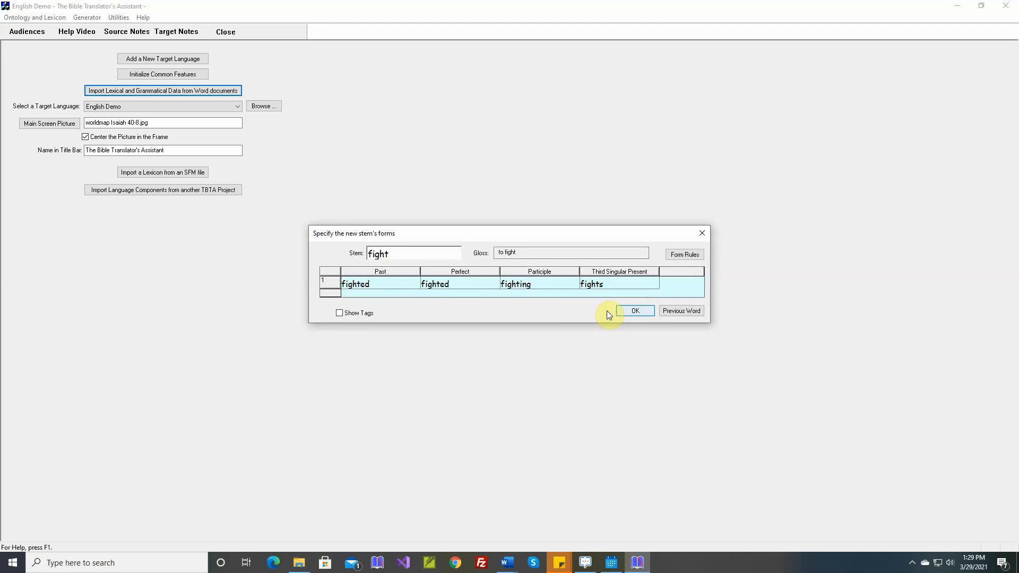
Step: Set the Past form of fight to "fought" without a sample sentence, and accept the verb's forms
{"action": "double_click", "coordinate": [389, 290]}
{"action": "key", "text": "BackSpace"}
{"action": "key", "text": "BackSpace"}
{"action": "key", "text": "BackSpace"}
{"action": "key", "text": "BackSpace"}
{"action": "key", "text": "BackSpace"}
{"action": "key", "text": "BackSpace"}
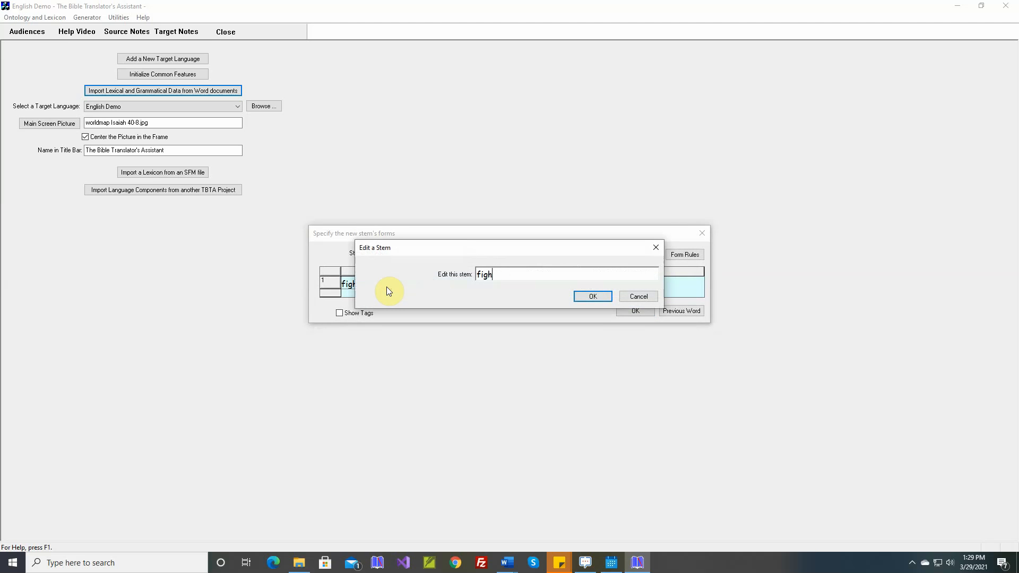
{"action": "type", "text": "ought"}
{"action": "key", "text": "Return"}
{"action": "key", "text": "Return"}
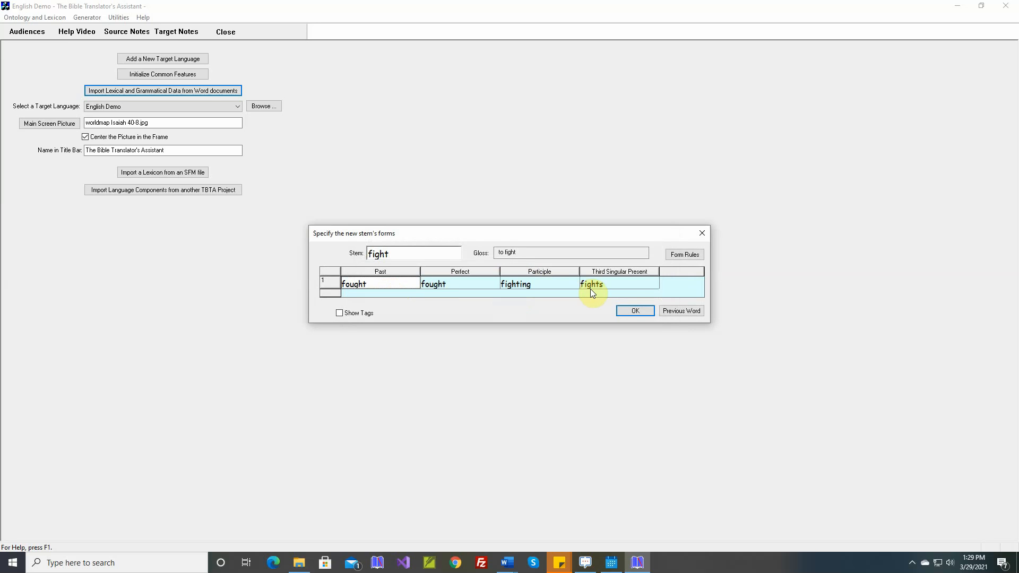
{"action": "left_click", "coordinate": [628, 311]}
Step: Switch to the lexicon document in Word, examine the fight entries in the Verbs table, and return to The Bible Translator's Assistant
{"action": "mouse_move", "coordinate": [508, 562]}
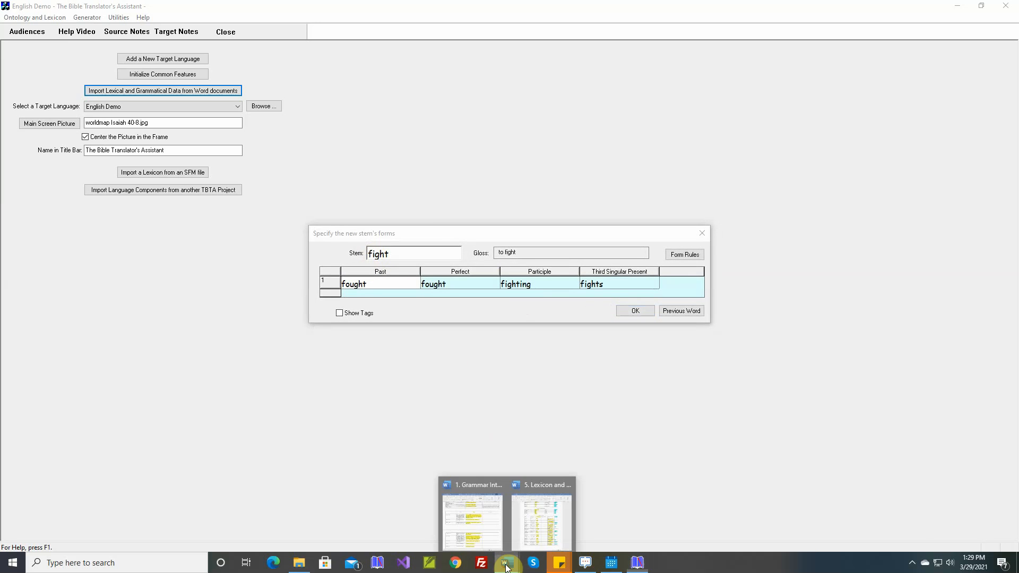
{"action": "left_click", "coordinate": [532, 541]}
{"action": "scroll", "coordinate": [527, 444], "scroll_direction": "down", "scroll_amount": 15}
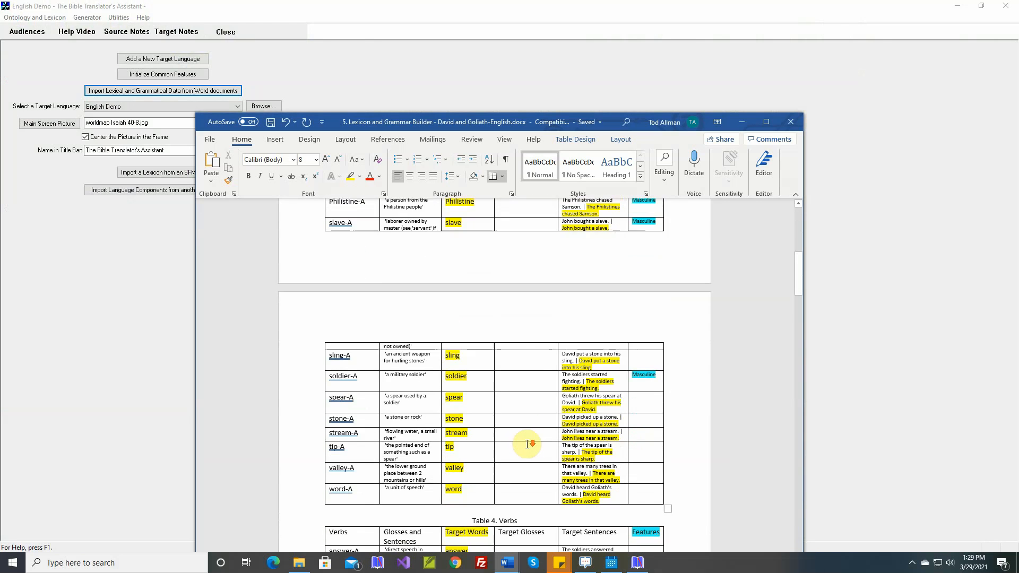
{"action": "scroll", "coordinate": [527, 445], "scroll_direction": "down", "scroll_amount": 3}
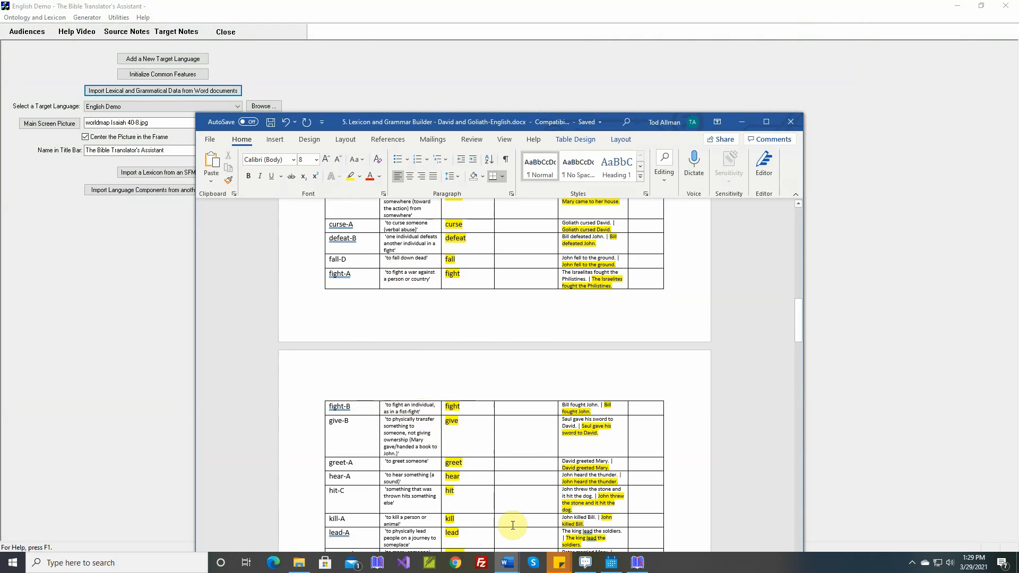
{"action": "scroll", "coordinate": [525, 520], "scroll_direction": "up", "scroll_amount": 2}
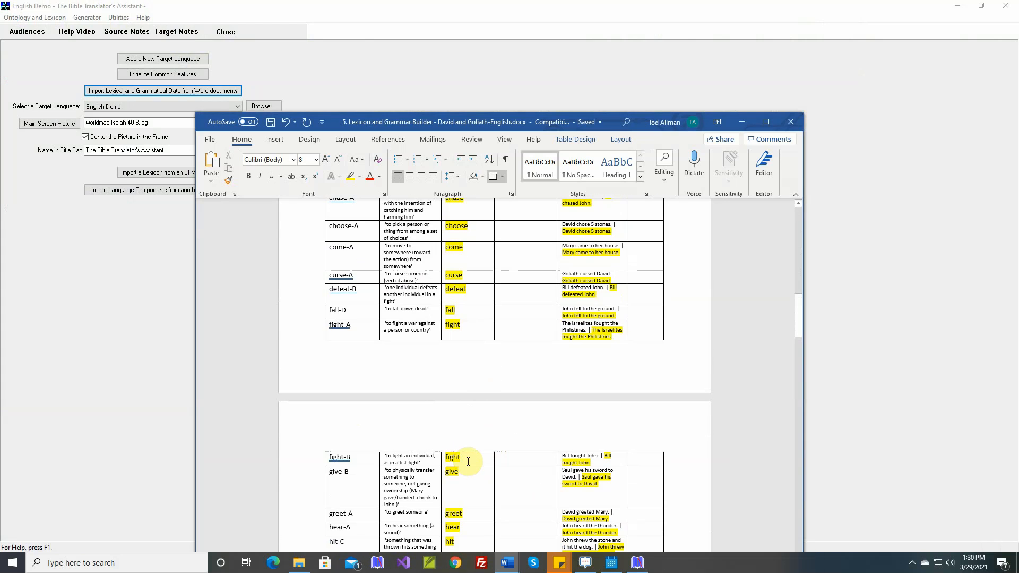
{"action": "left_click", "coordinate": [637, 562]}
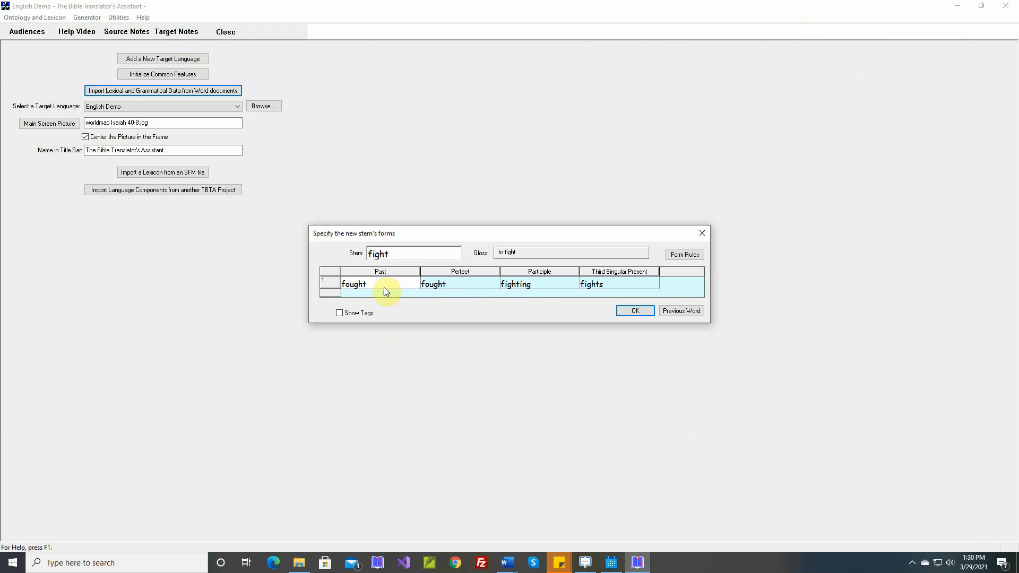
Step: Accept the forms of the second fight entry and of give, greet and hear
{"action": "left_click", "coordinate": [635, 311]}
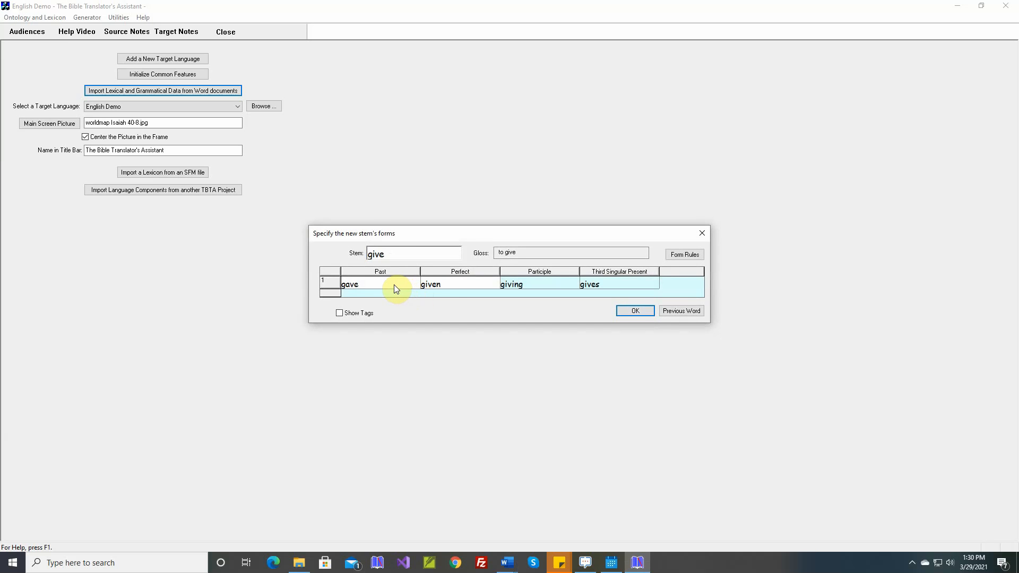
{"action": "left_click", "coordinate": [637, 310]}
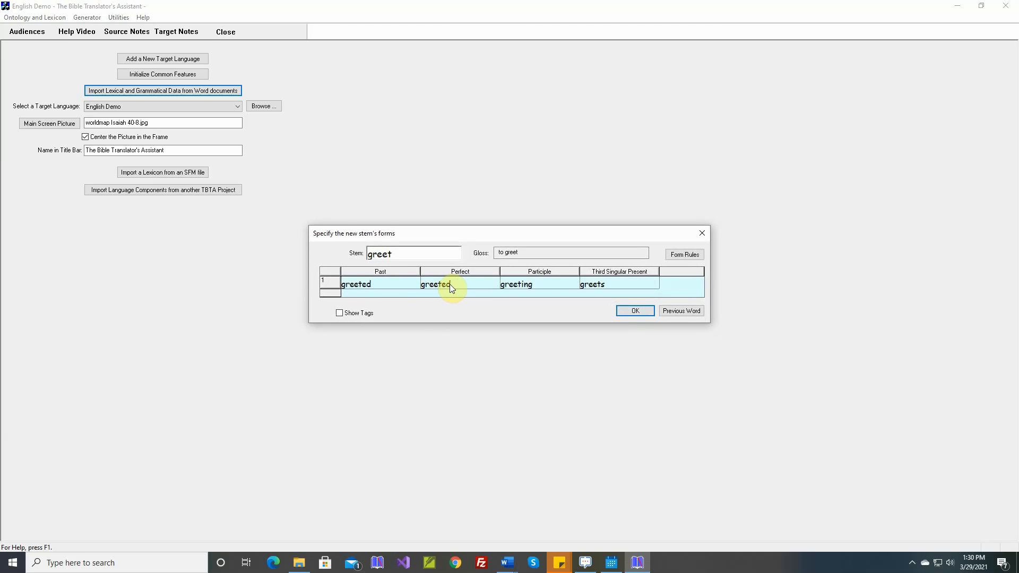
{"action": "left_click", "coordinate": [632, 312]}
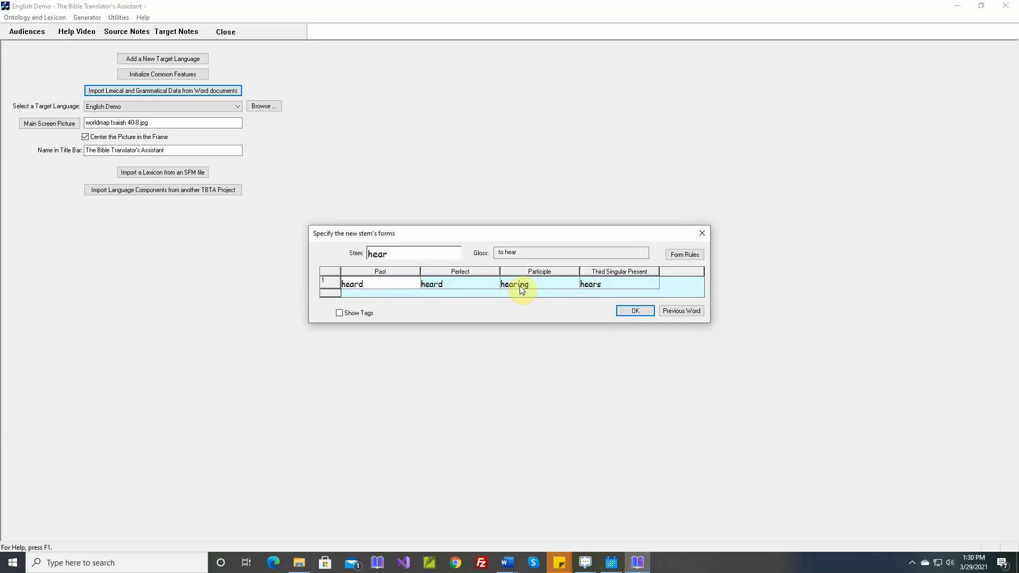
{"action": "left_click", "coordinate": [632, 313]}
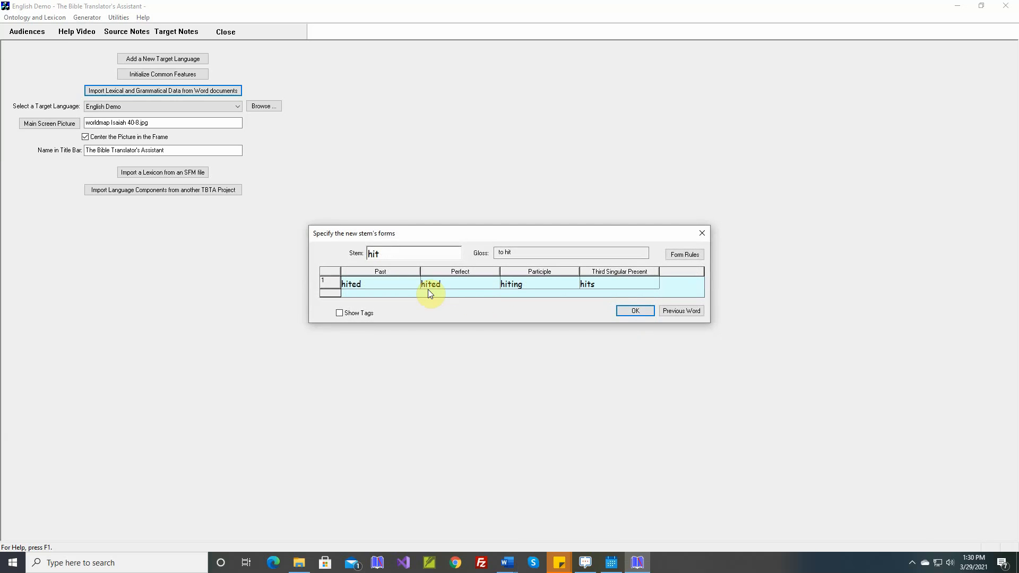
Step: Set the Past form of hit to "hit" and leave its sample sentence empty
{"action": "double_click", "coordinate": [400, 285]}
{"action": "key", "text": "BackSpace"}
{"action": "key", "text": "BackSpace"}
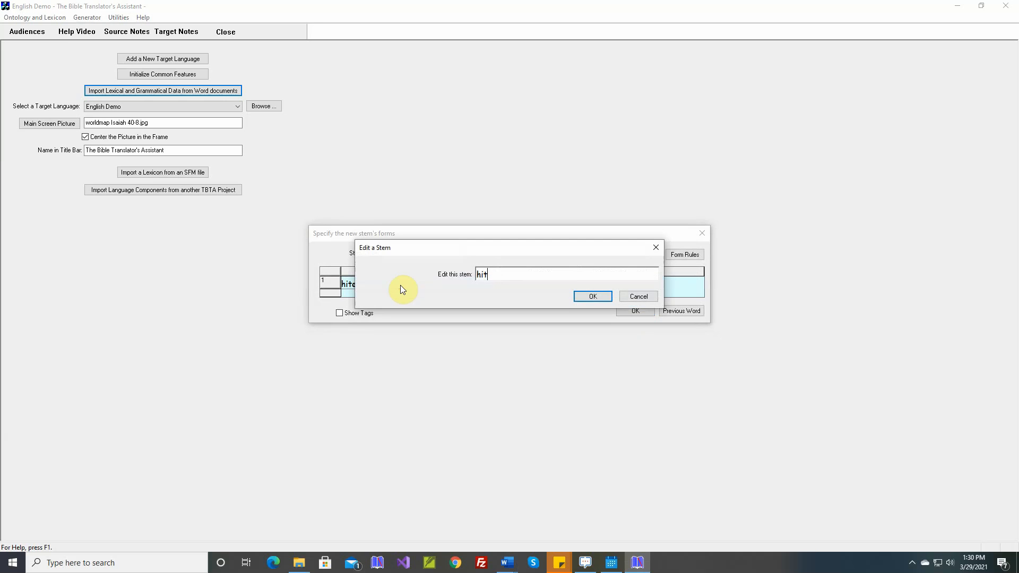
{"action": "key", "text": "Return"}
{"action": "key", "text": "Return"}
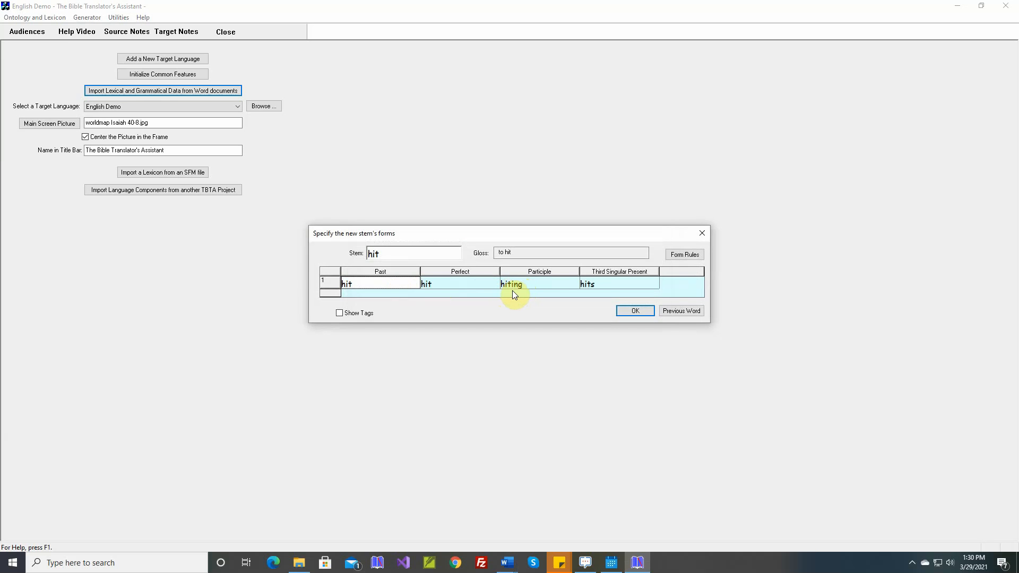
Step: Start a Participle form rule for verbs named "When a stem ends with CVC, reduplicate the final Consonant before adding -ing"
{"action": "left_click", "coordinate": [684, 255]}
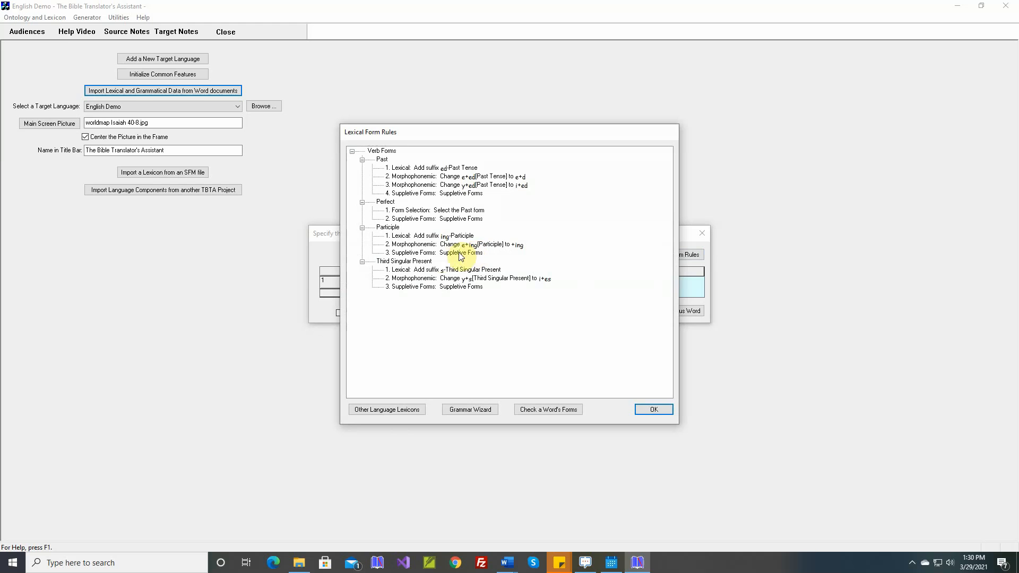
{"action": "double_click", "coordinate": [390, 227]}
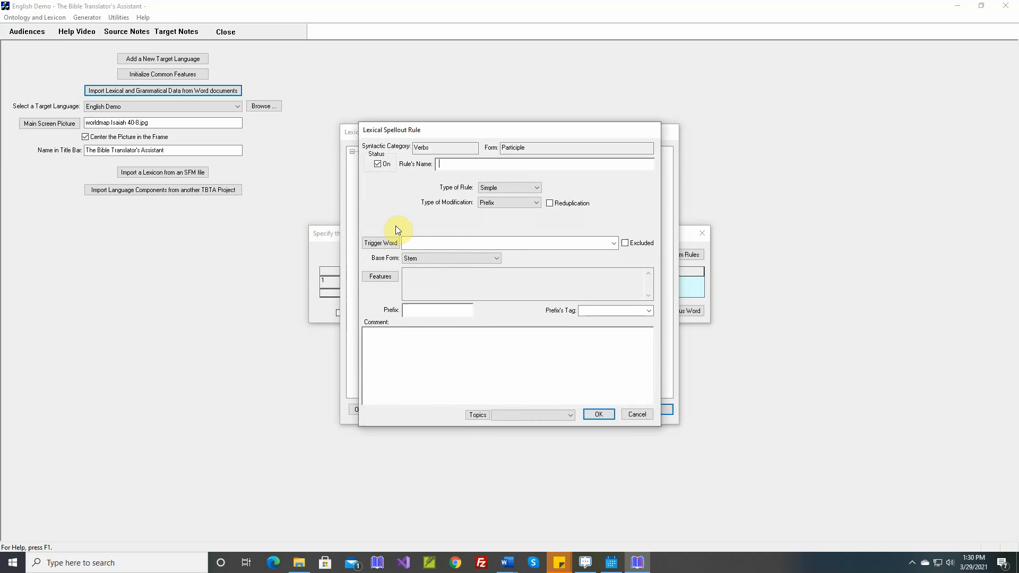
{"action": "type", "text": "When a stem e"}
{"action": "type", "text": "nds with CVC,"}
{"action": "type", "text": " redup"}
{"action": "type", "text": "licate the "}
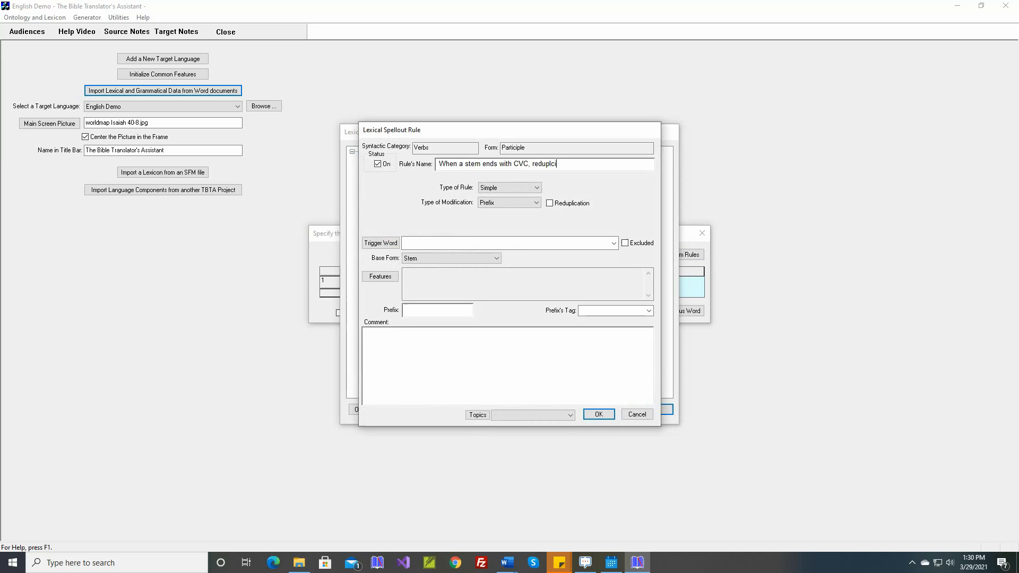
{"action": "type", "text": "final Consonant before adding"}
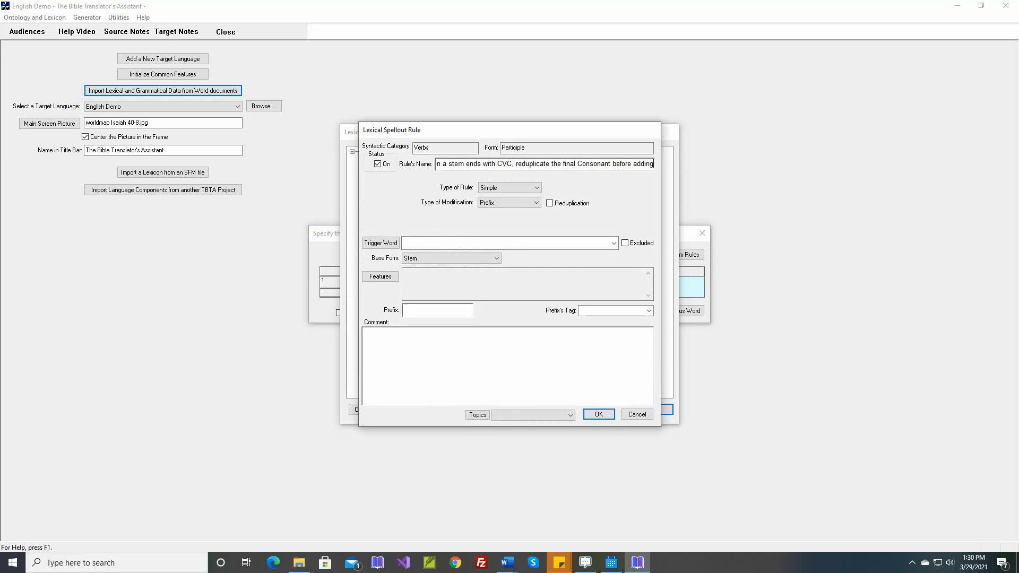
{"action": "type", "text": " -ing"}
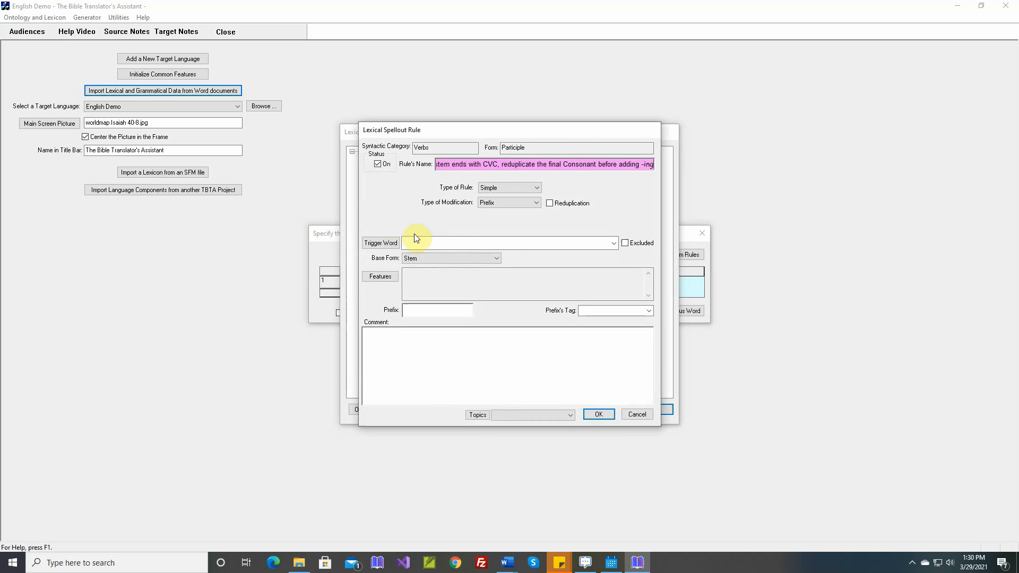
Step: Make the rule Morphophonemic for suffixes, include the Participle suffix, and specify that the stem changes
{"action": "left_click", "coordinate": [538, 187]}
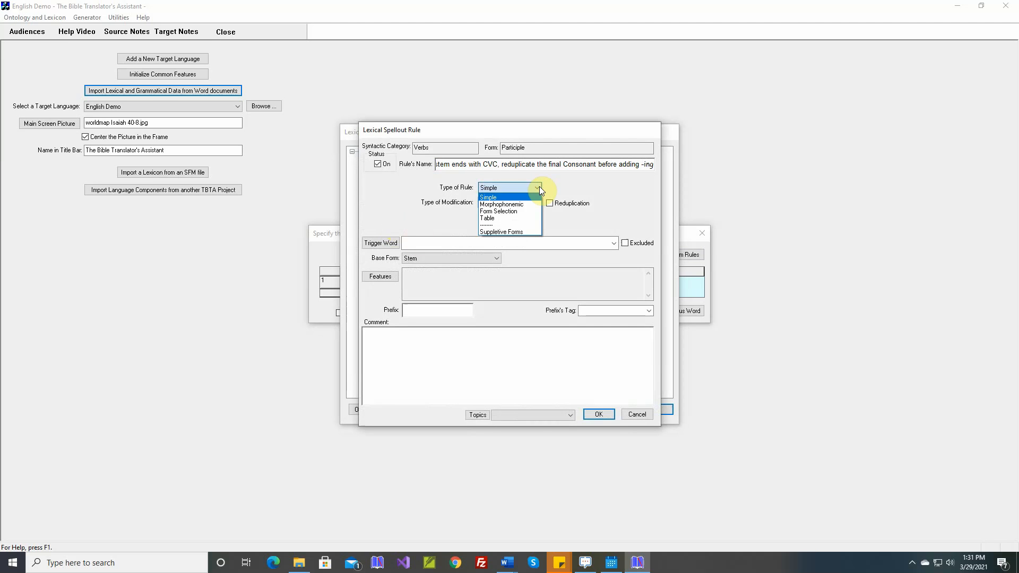
{"action": "left_click", "coordinate": [514, 203]}
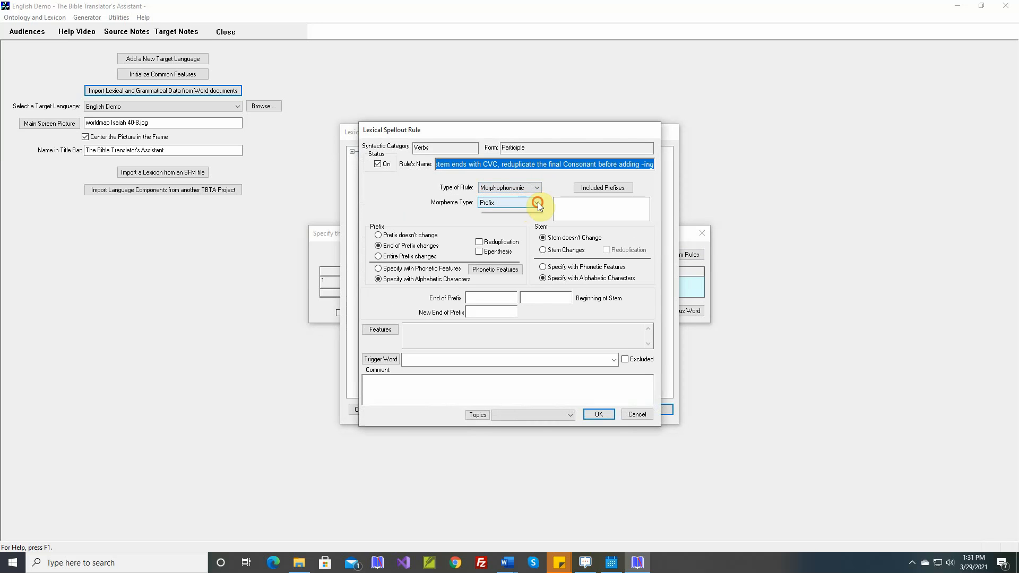
{"action": "left_click", "coordinate": [527, 206]}
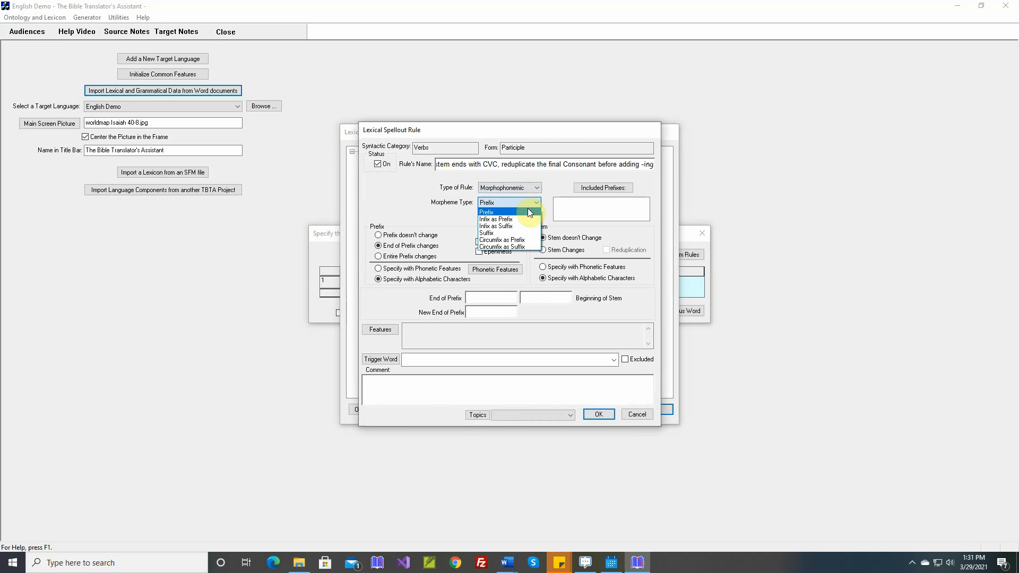
{"action": "left_click", "coordinate": [514, 234]}
{"action": "left_click", "coordinate": [604, 189]}
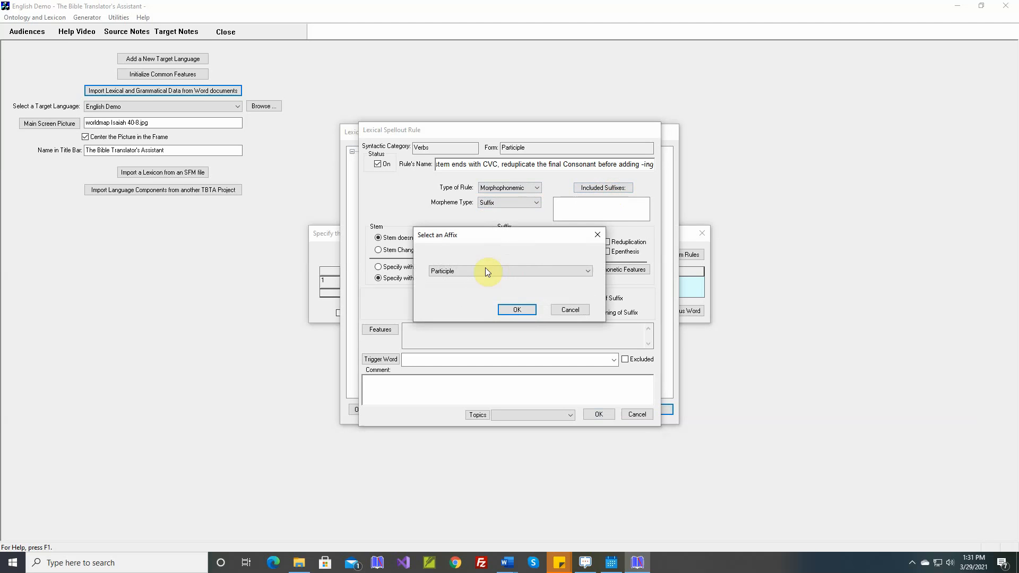
{"action": "left_click", "coordinate": [510, 308]}
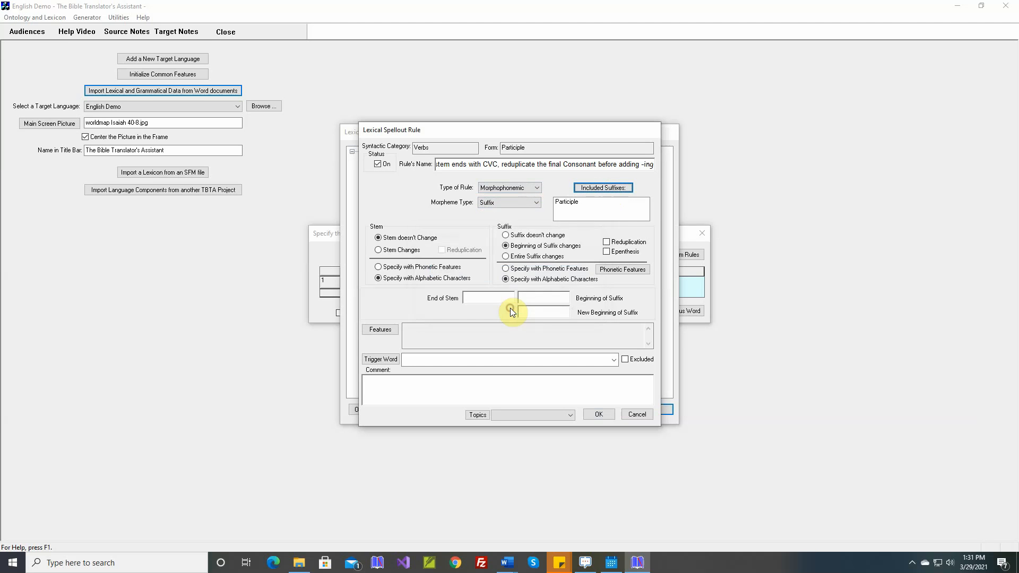
{"action": "left_click", "coordinate": [415, 254]}
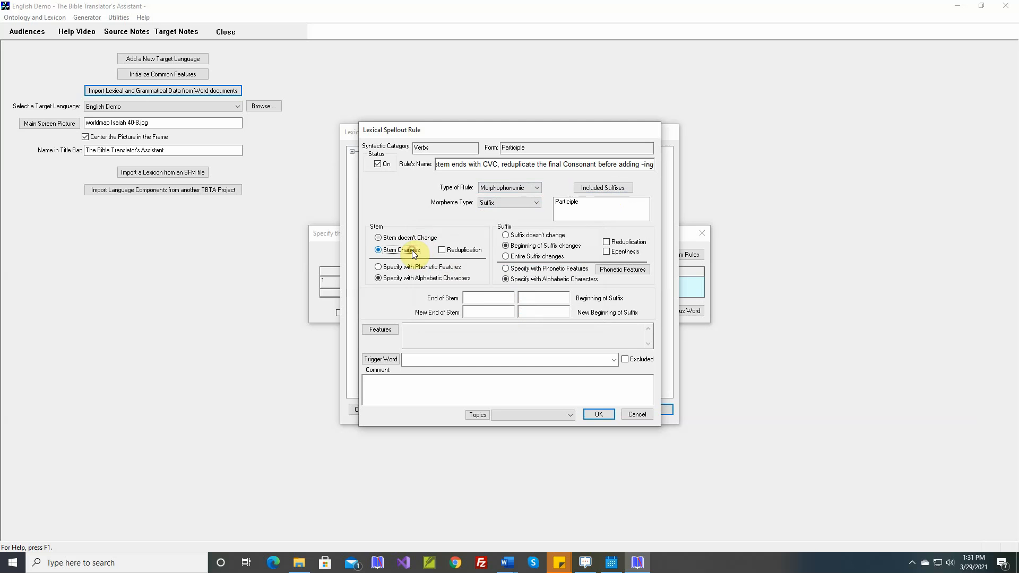
Step: Specify the stem with phonetic features and define its end as Consonant, Vowel, Consonant
{"action": "left_click", "coordinate": [413, 270]}
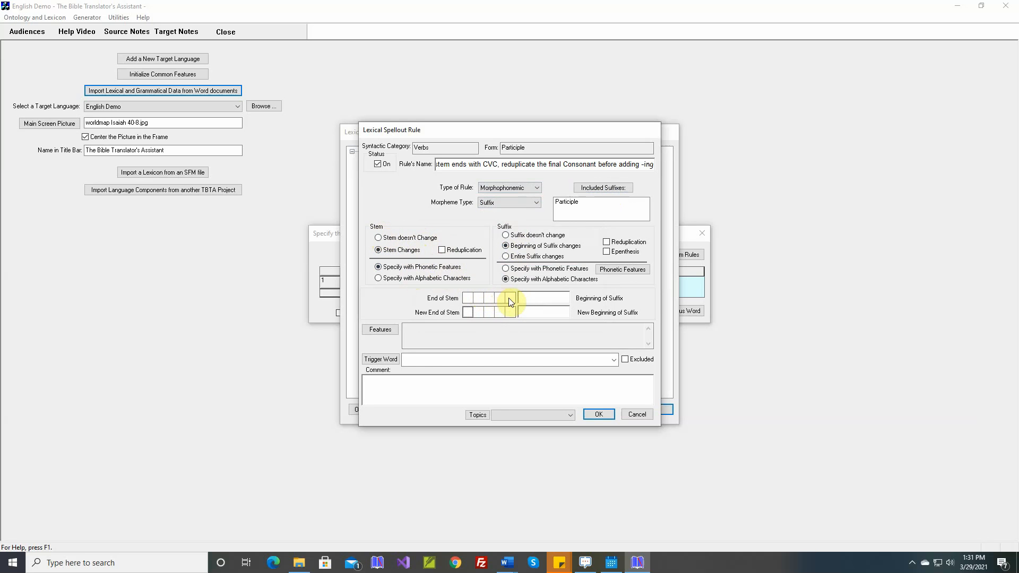
{"action": "left_click", "coordinate": [492, 300]}
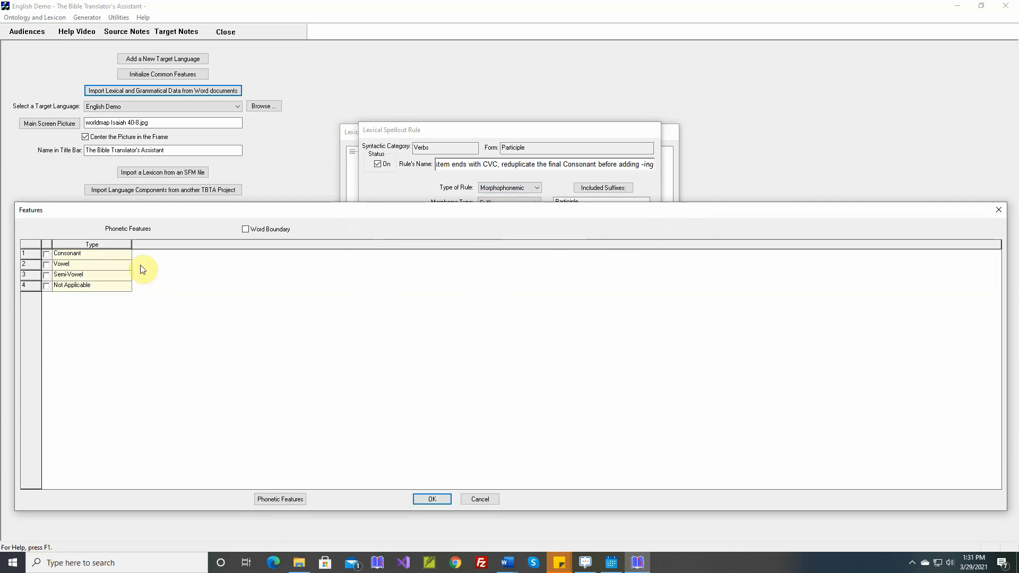
{"action": "left_click", "coordinate": [46, 254]}
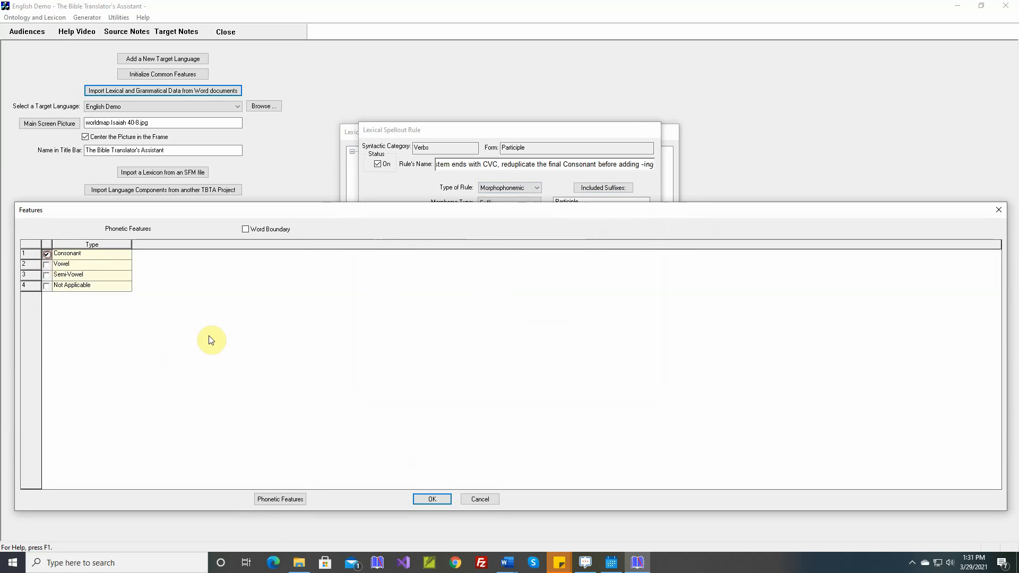
{"action": "left_click", "coordinate": [434, 498]}
{"action": "left_click", "coordinate": [487, 313]}
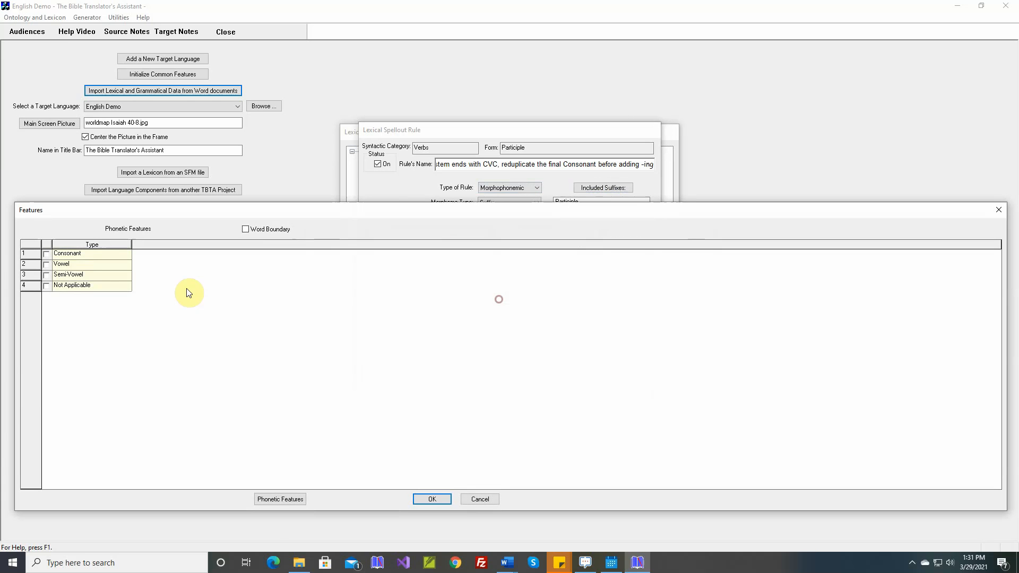
{"action": "left_click", "coordinate": [47, 264]}
{"action": "left_click", "coordinate": [433, 499]}
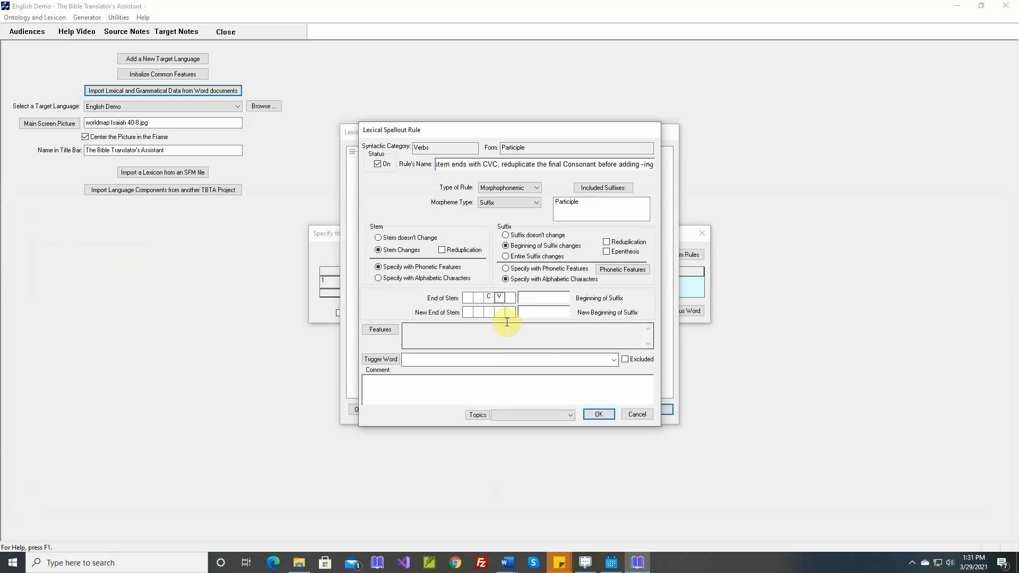
{"action": "left_click", "coordinate": [507, 300]}
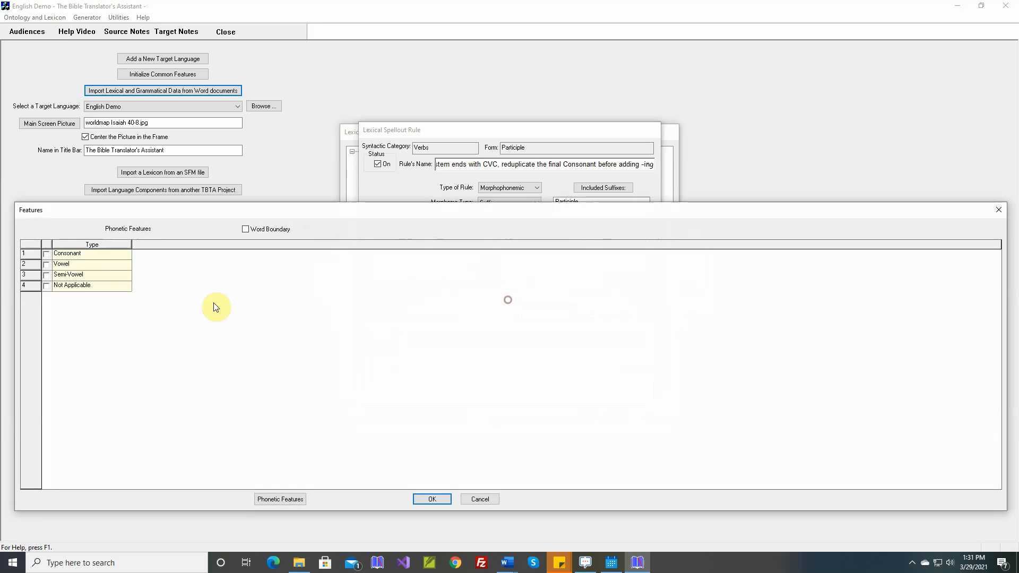
{"action": "left_click", "coordinate": [47, 254]}
{"action": "left_click", "coordinate": [446, 498]}
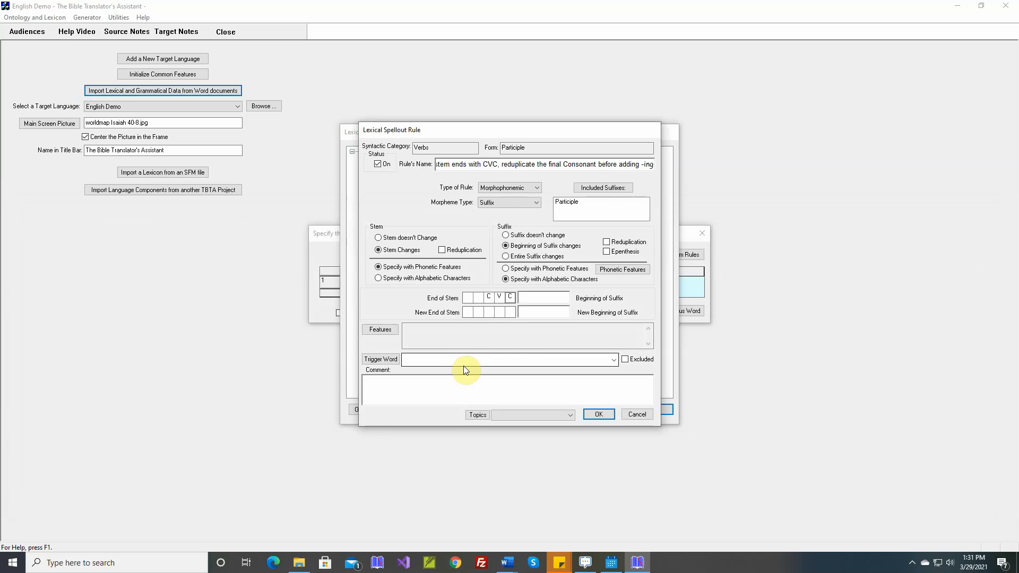
Step: Make the stem change reduplicate its last character, with an unchanging suffix "ing"
{"action": "left_click", "coordinate": [442, 251]}
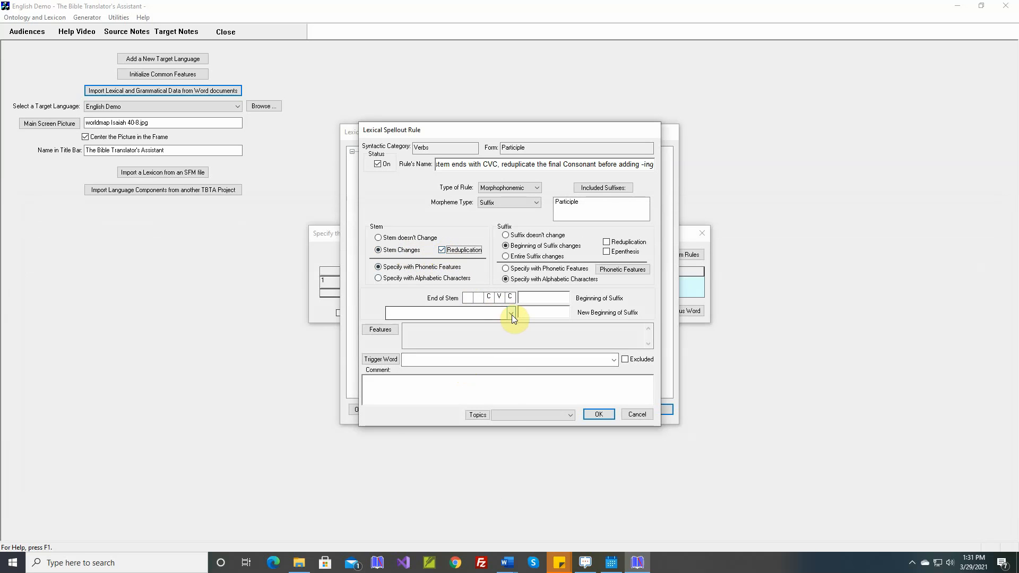
{"action": "left_click", "coordinate": [511, 314]}
{"action": "left_click", "coordinate": [476, 323]}
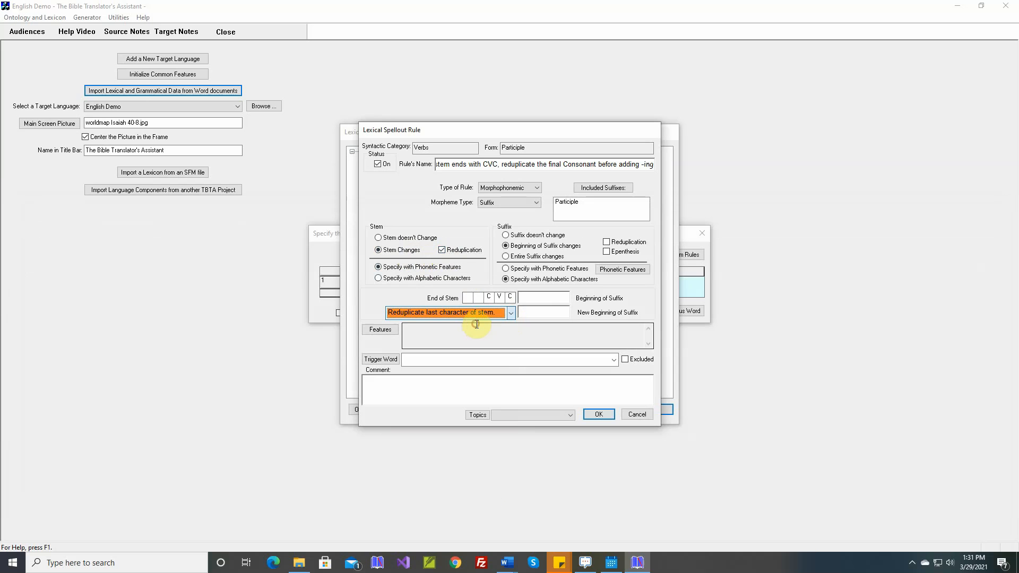
{"action": "left_click", "coordinate": [515, 235]}
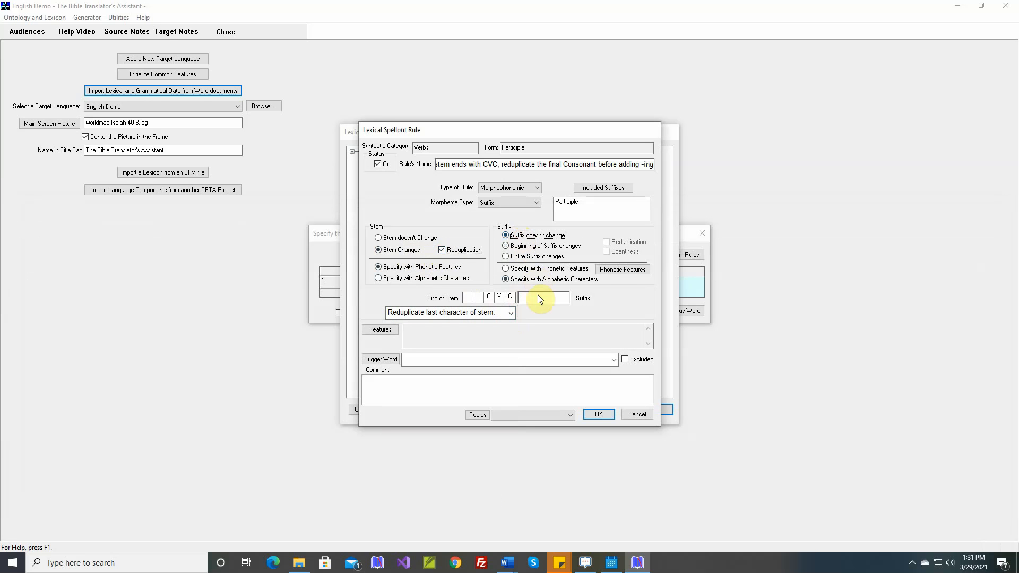
{"action": "left_click", "coordinate": [538, 298]}
{"action": "type", "text": "ing"}
Step: Add the comment "hitting, sitting, putting" to the rule and save it
{"action": "left_click", "coordinate": [475, 382]}
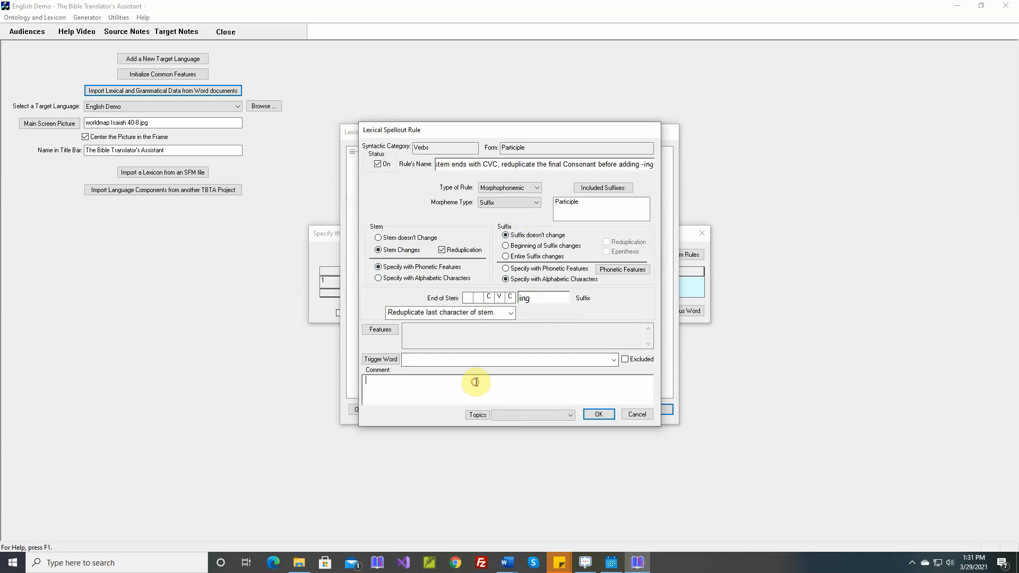
{"action": "left_click", "coordinate": [475, 382]}
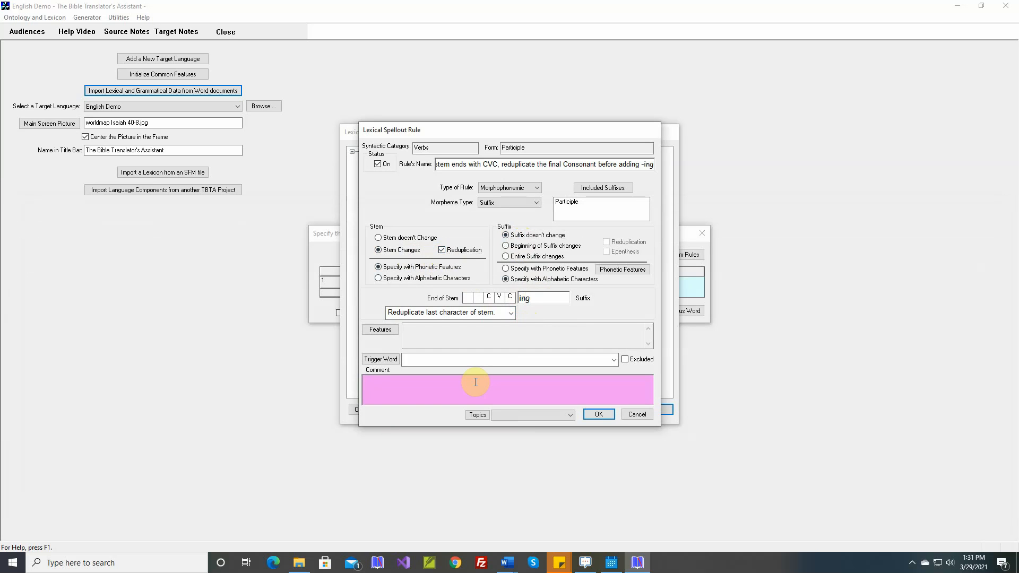
{"action": "type", "text": "hitting, sti"}
{"action": "key", "text": "BackSpace"}
{"action": "type", "text": "itting, putting"}
{"action": "left_click", "coordinate": [603, 415]}
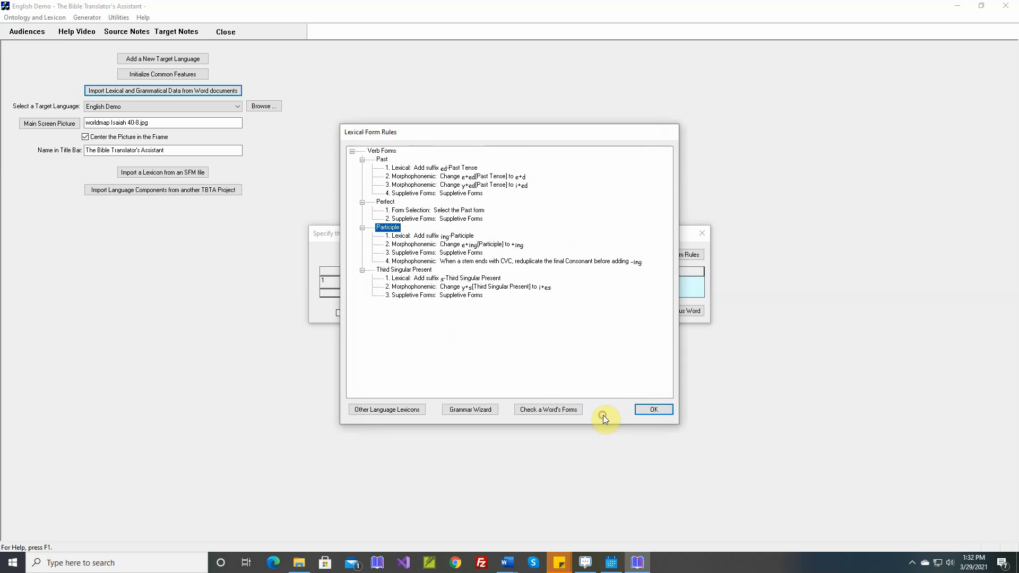
Step: Move the Participle's Suppletive Forms rule below the CVC reduplication rule, and accept the forms of hit and kill
{"action": "left_click", "coordinate": [420, 254]}
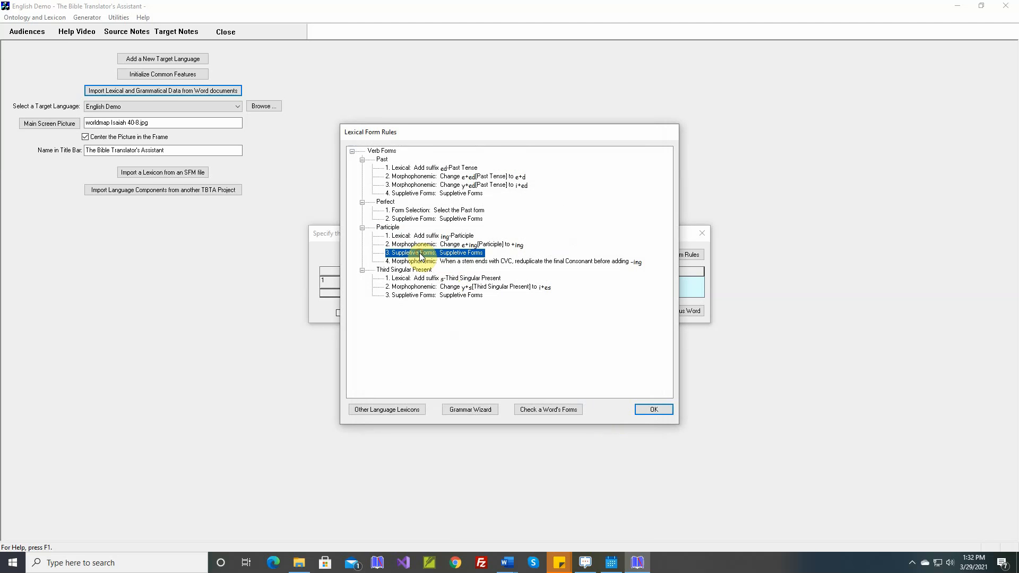
{"action": "left_click_drag", "start_coordinate": [420, 255], "coordinate": [424, 261]}
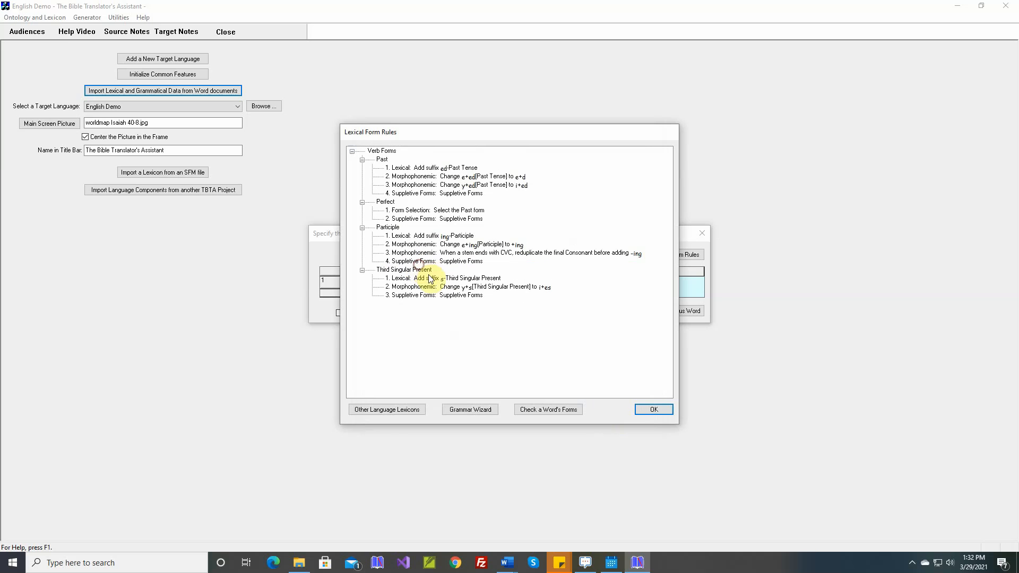
{"action": "left_click", "coordinate": [647, 410]}
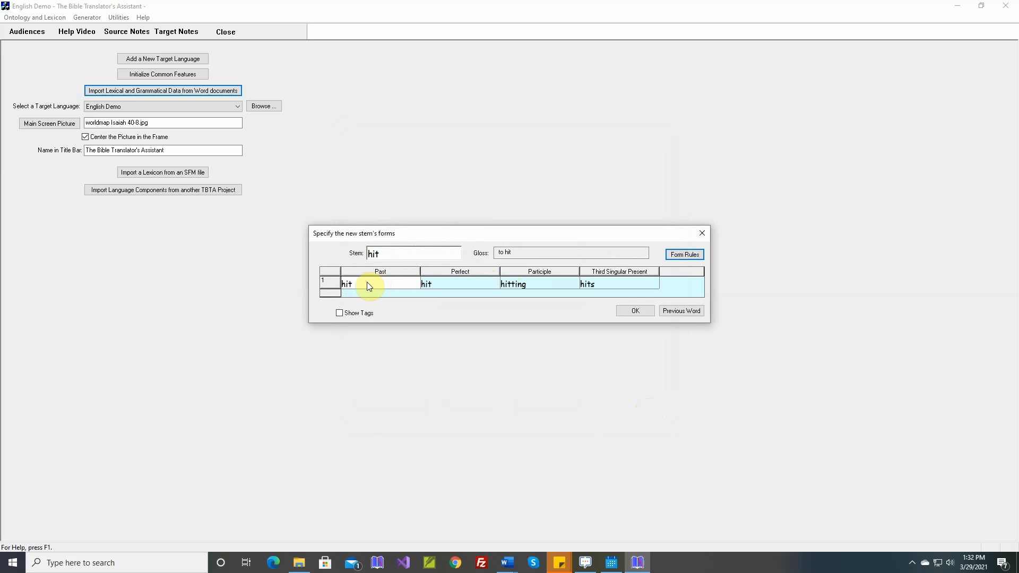
{"action": "left_click", "coordinate": [625, 312]}
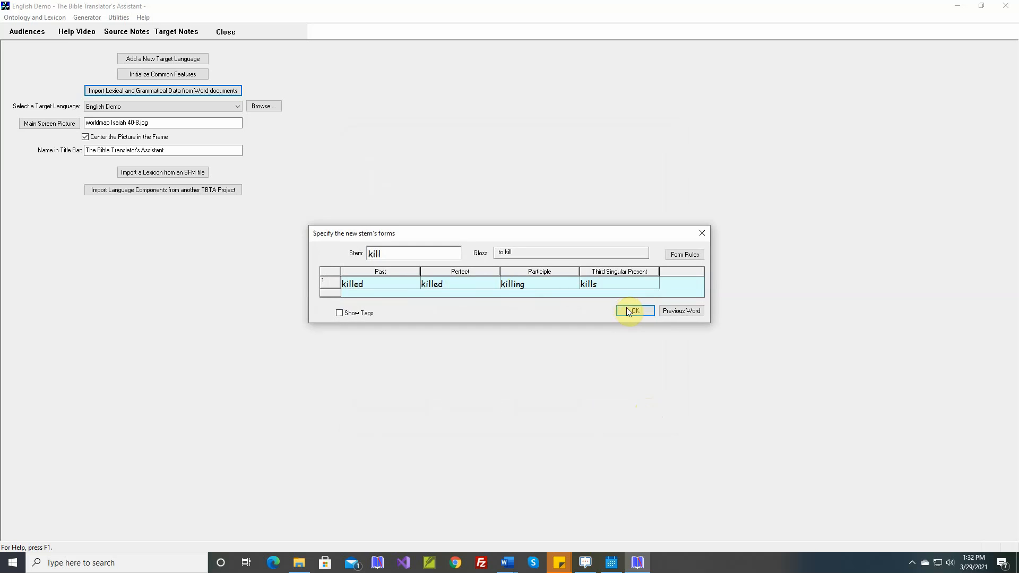
{"action": "left_click", "coordinate": [627, 310]}
Step: Set the Past form of lead to "led" with an empty sample sentence, and accept the forms of lead and marry
{"action": "double_click", "coordinate": [369, 282]}
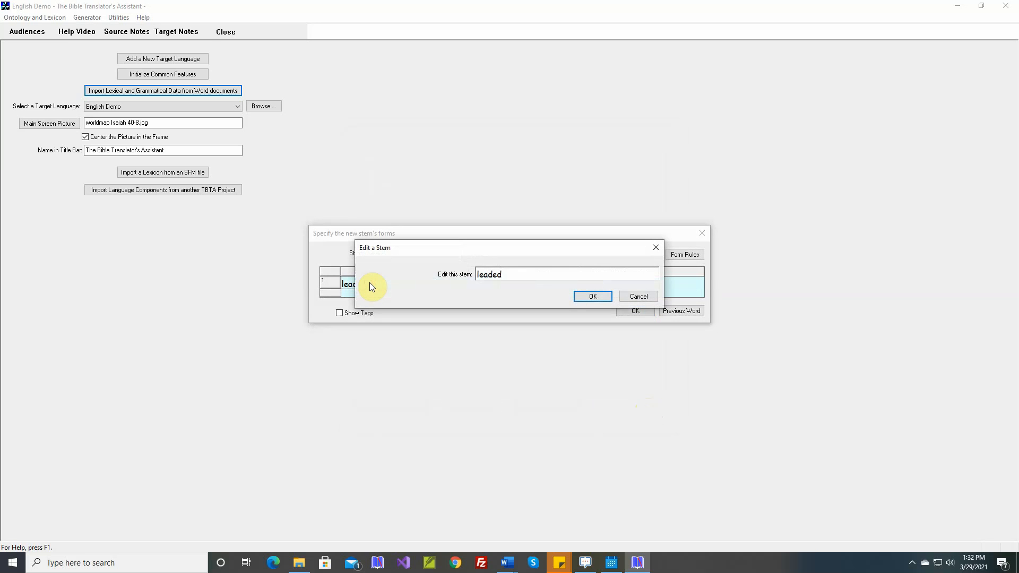
{"action": "key", "text": "BackSpace"}
{"action": "key", "text": "BackSpace"}
{"action": "key", "text": "BackSpace"}
{"action": "key", "text": "BackSpace"}
{"action": "type", "text": "d"}
{"action": "key", "text": "Return"}
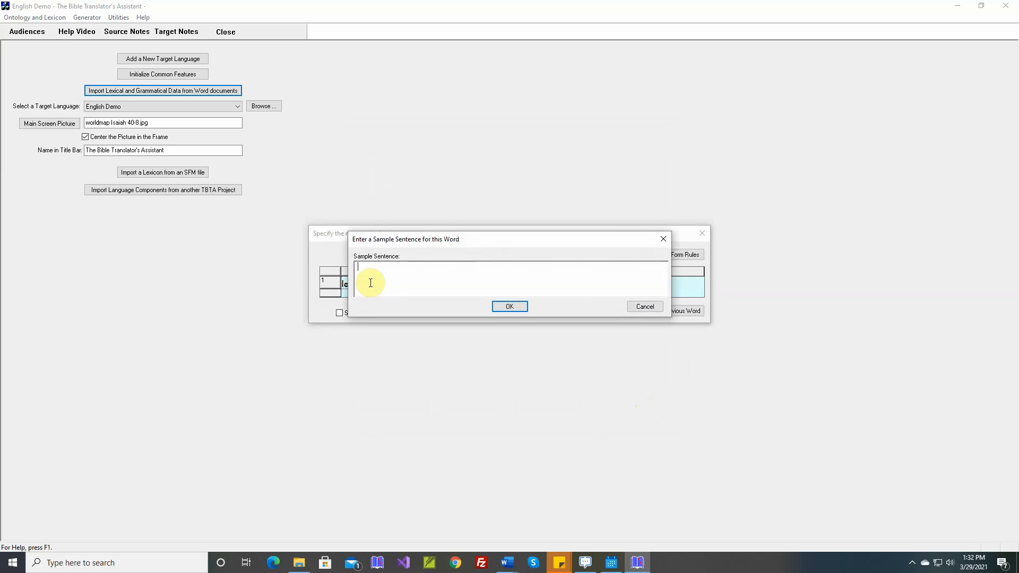
{"action": "key", "text": "Return"}
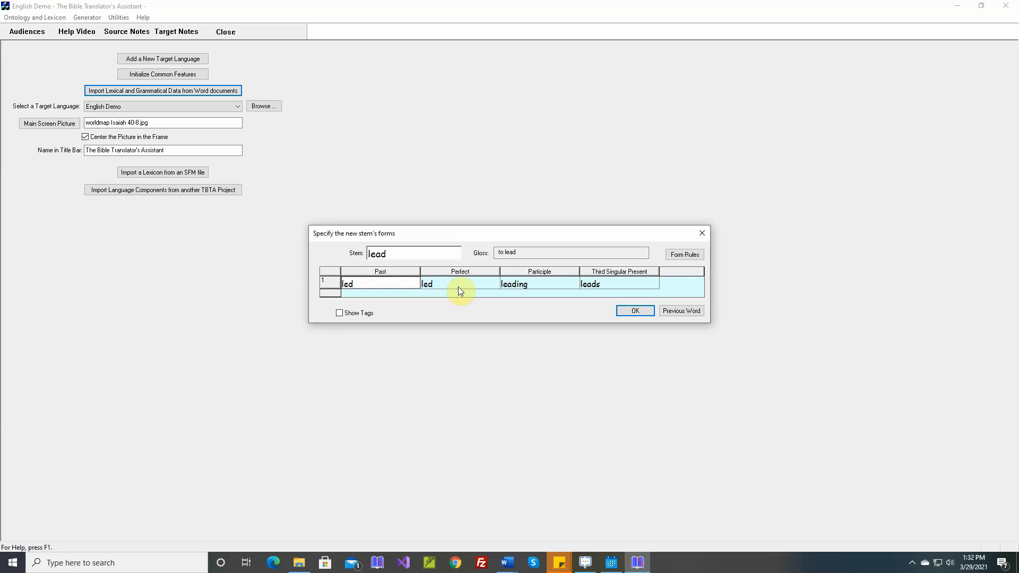
{"action": "left_click", "coordinate": [628, 311]}
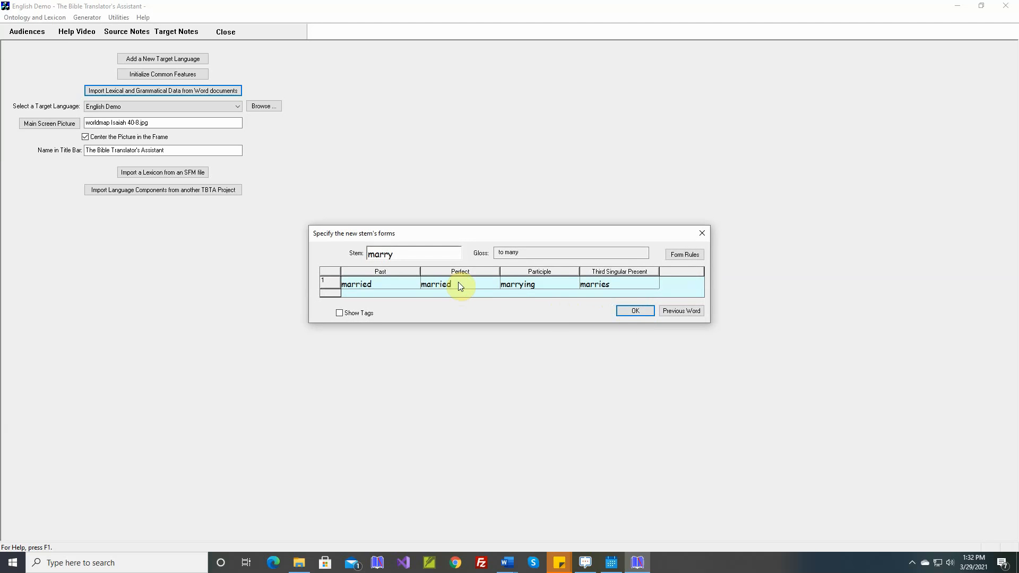
{"action": "left_click", "coordinate": [642, 310]}
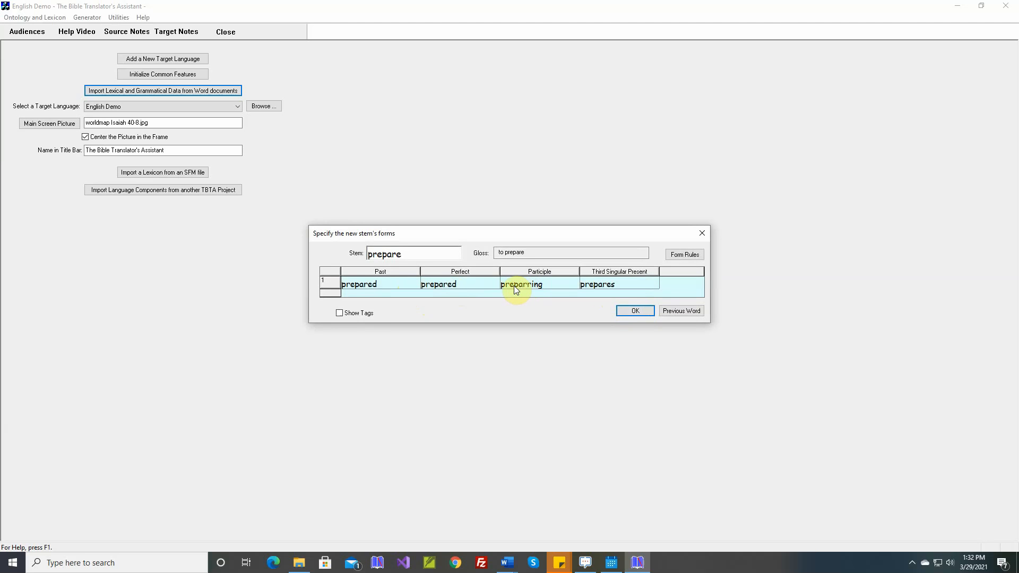
Step: Rename the Participle reduplication rule to "When a stem is CVC, reduplicate the final Consonant before adding -ing"
{"action": "left_click", "coordinate": [684, 256]}
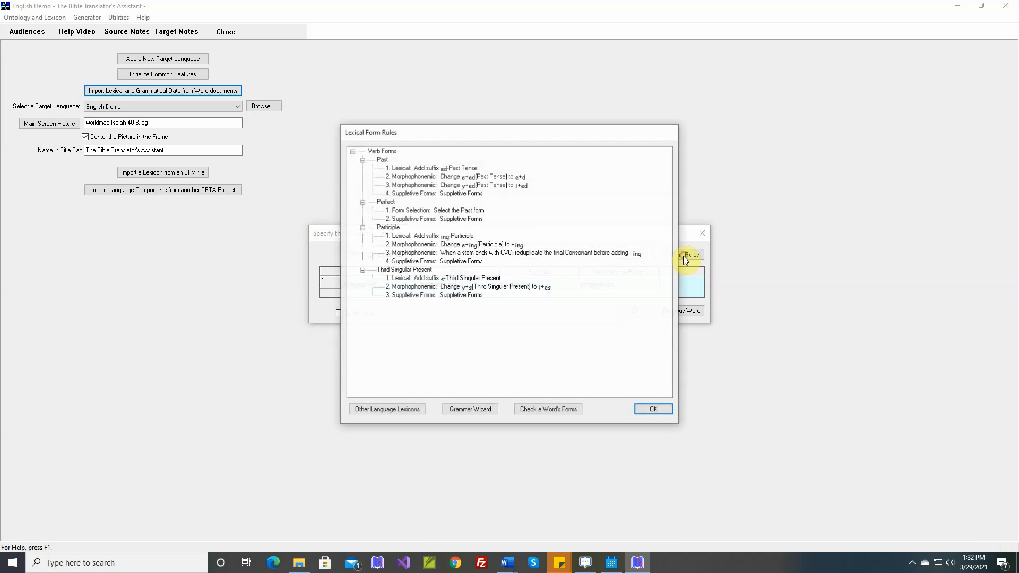
{"action": "double_click", "coordinate": [451, 253]}
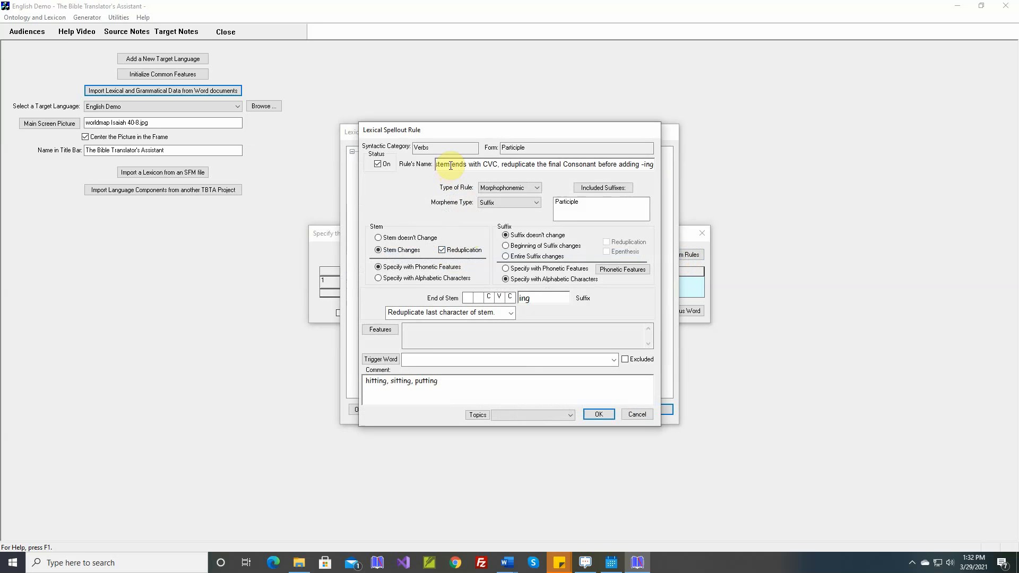
{"action": "left_click", "coordinate": [453, 164]}
{"action": "key", "text": "Delete"}
{"action": "key", "text": "Delete"}
{"action": "key", "text": "Delete"}
{"action": "key", "text": "Delete"}
{"action": "key", "text": "Delete"}
{"action": "key", "text": "Delete"}
{"action": "key", "text": "Delete"}
{"action": "key", "text": "Delete"}
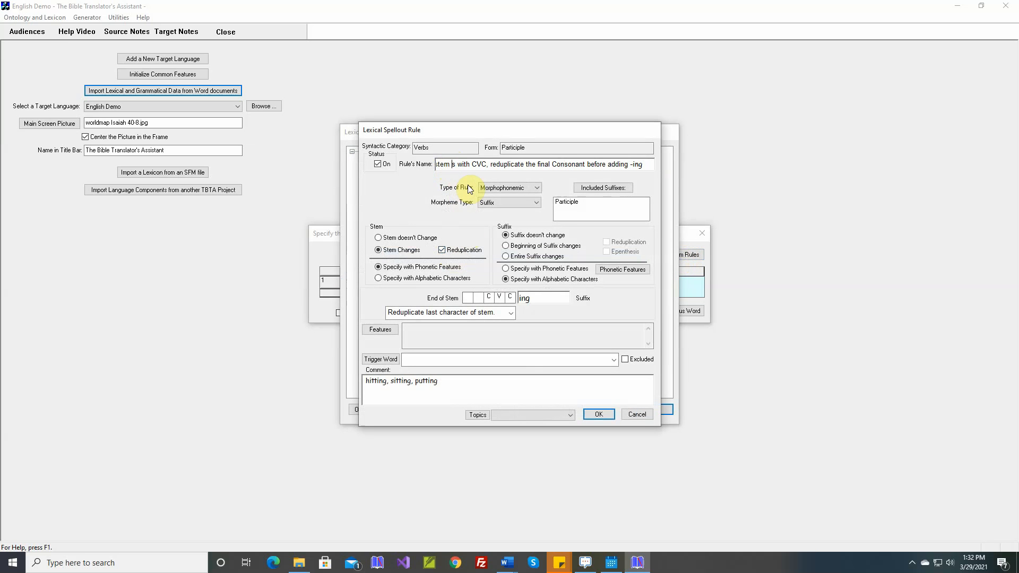
{"action": "key", "text": "Delete"}
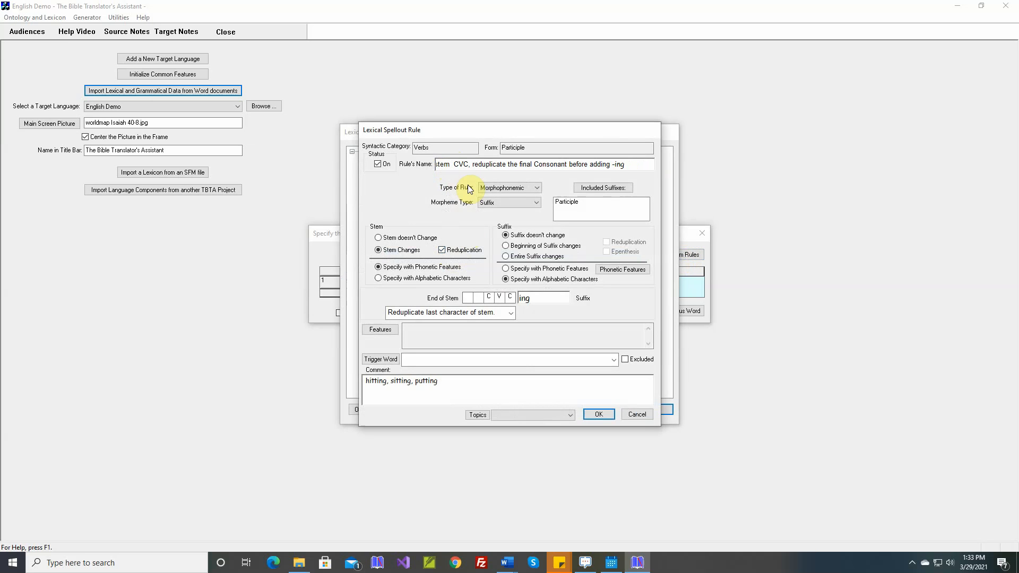
{"action": "type", "text": "is"}
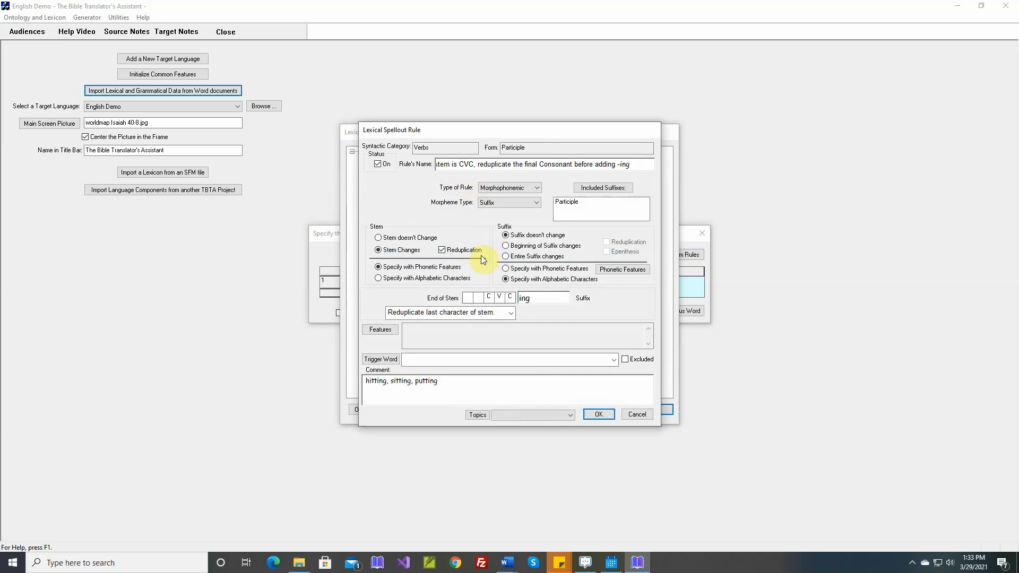
Step: Add a Word Boundary before the rule's CVC stem pattern, save the rule, and accept the forms of prepare
{"action": "left_click", "coordinate": [479, 298]}
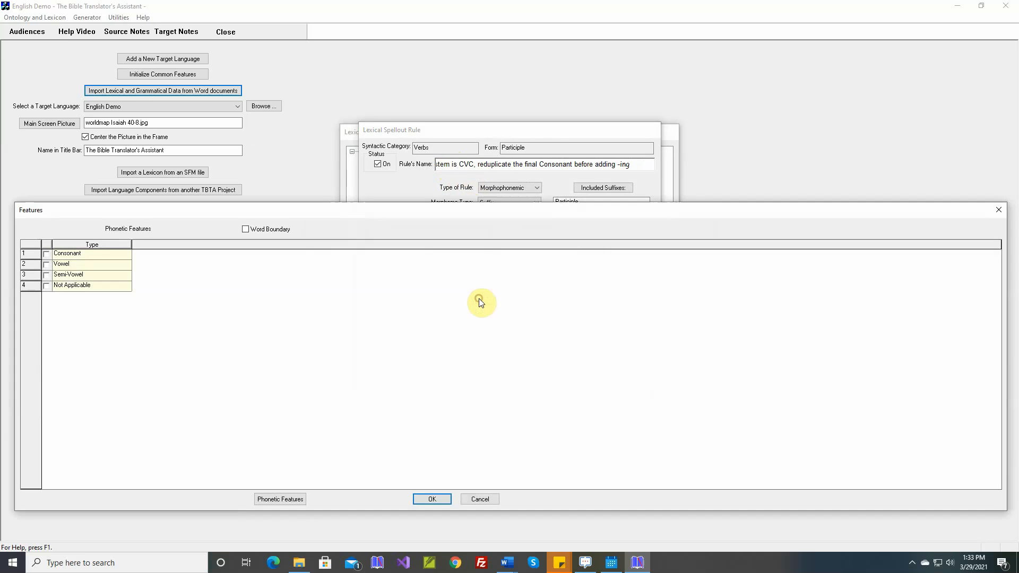
{"action": "left_click", "coordinate": [248, 231]}
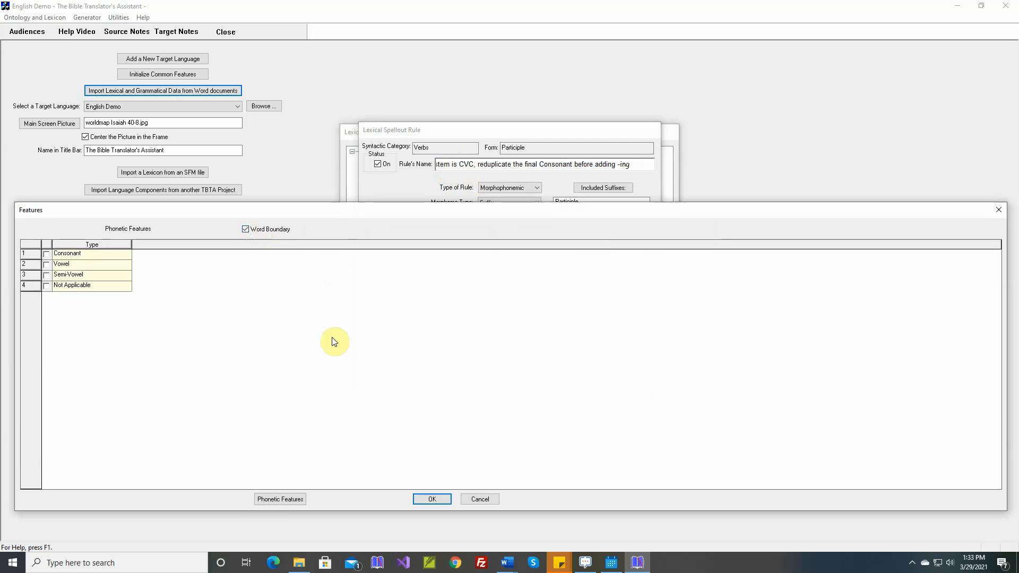
{"action": "left_click", "coordinate": [427, 499]}
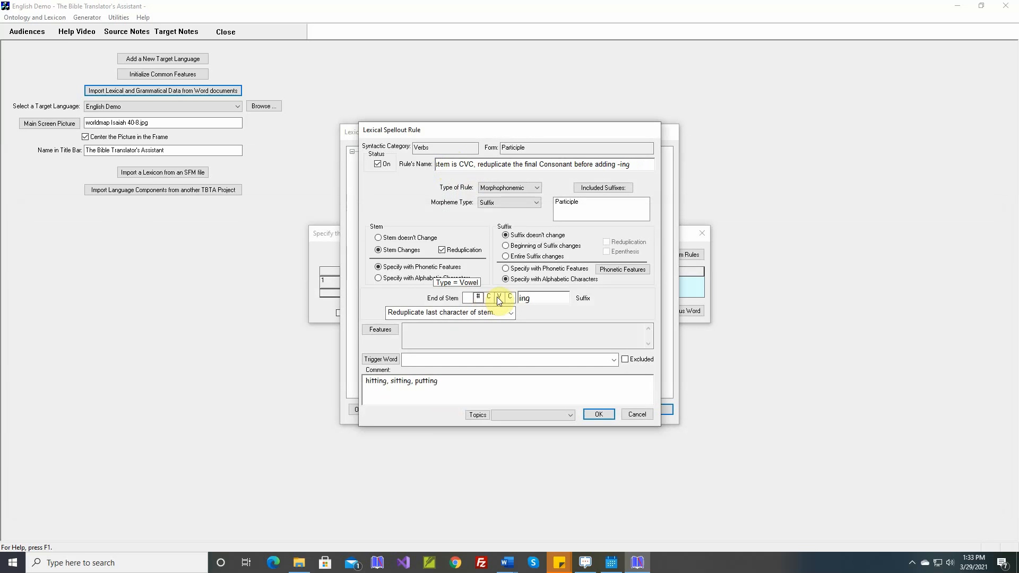
{"action": "mouse_move", "coordinate": [510, 297]}
{"action": "left_click", "coordinate": [593, 415]}
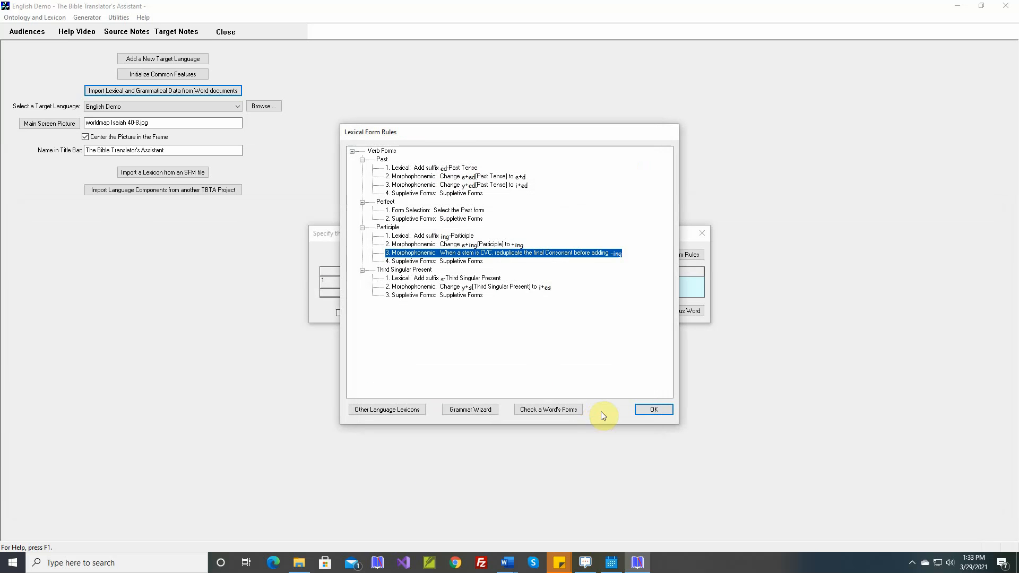
{"action": "left_click", "coordinate": [649, 410]}
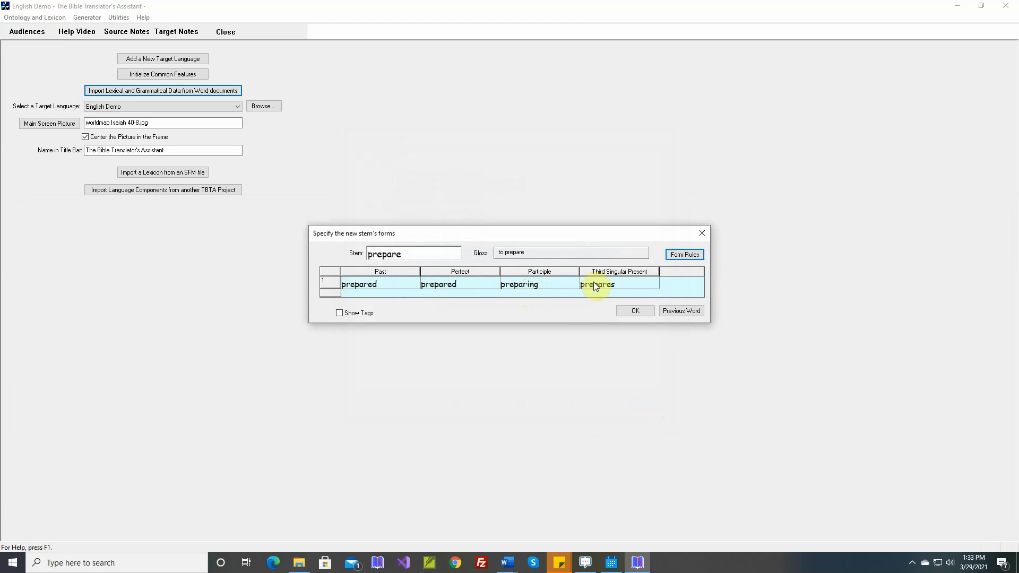
{"action": "left_click", "coordinate": [633, 312]}
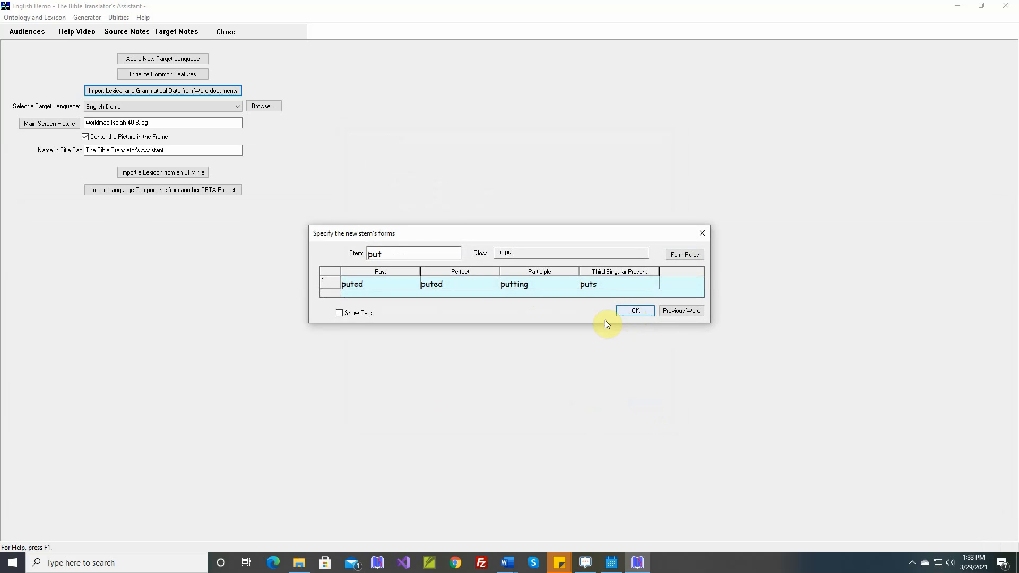
Step: Set the Past form of put to "put" and leave its sample sentence empty
{"action": "double_click", "coordinate": [392, 286]}
{"action": "type", "text": "put"}
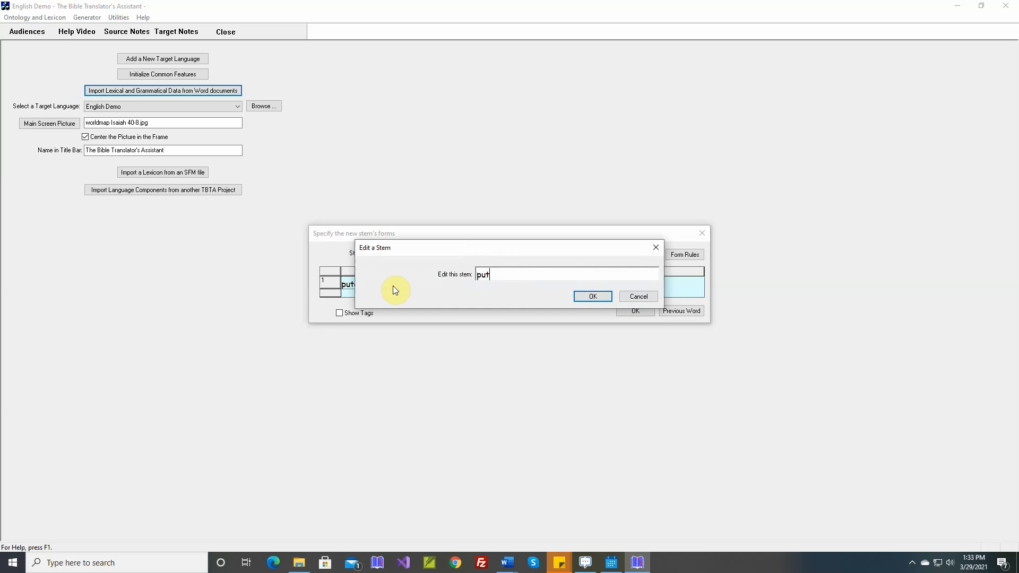
{"action": "key", "text": "Return"}
{"action": "key", "text": "Return"}
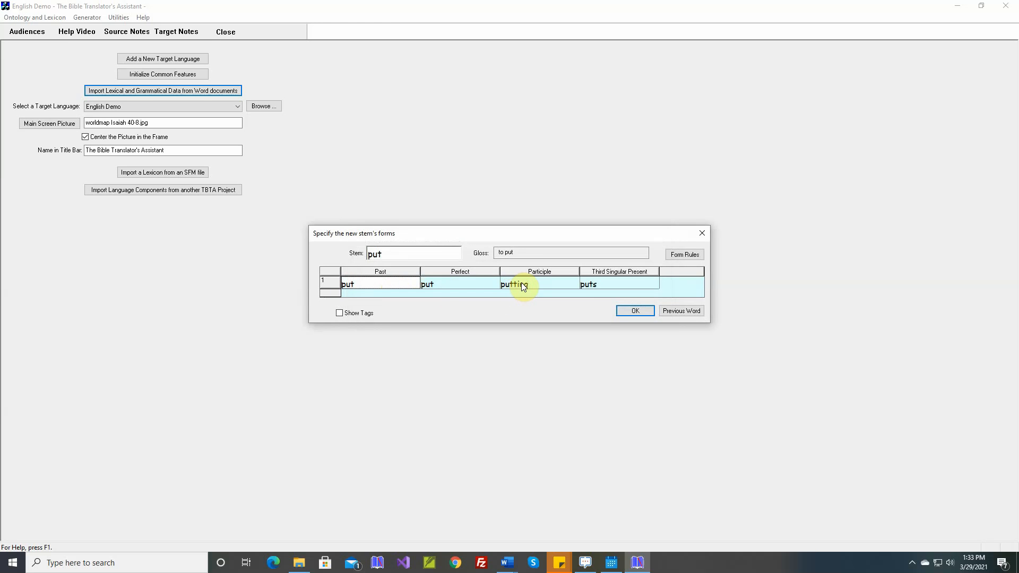
Step: Accept the forms of put, and set the Past form of run to "ran" with an empty sample sentence
{"action": "left_click", "coordinate": [635, 313]}
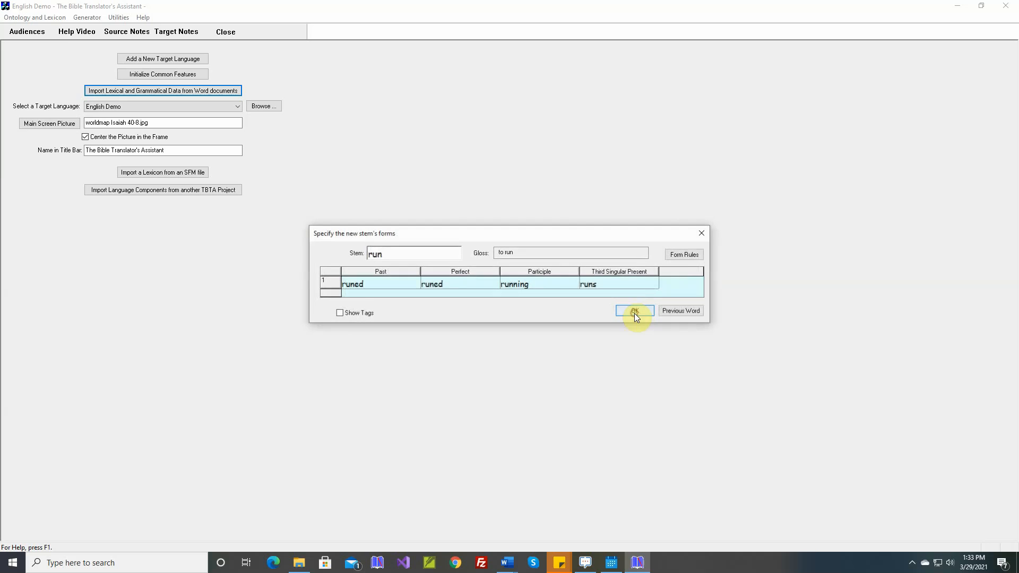
{"action": "double_click", "coordinate": [406, 285]}
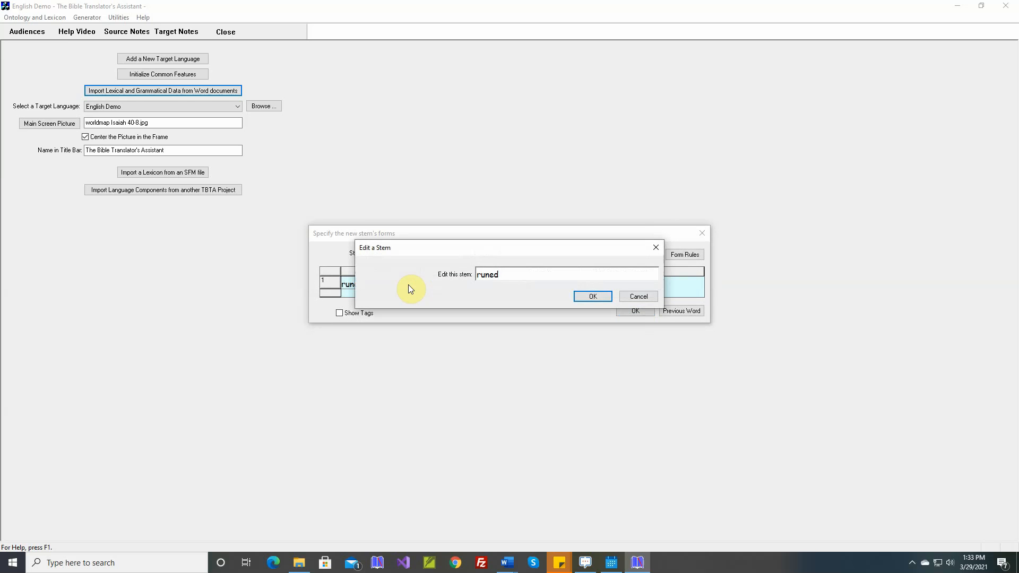
{"action": "key", "text": "BackSpace"}
{"action": "key", "text": "BackSpace"}
{"action": "key", "text": "BackSpace"}
{"action": "key", "text": "BackSpace"}
{"action": "type", "text": "an"}
{"action": "key", "text": "Return"}
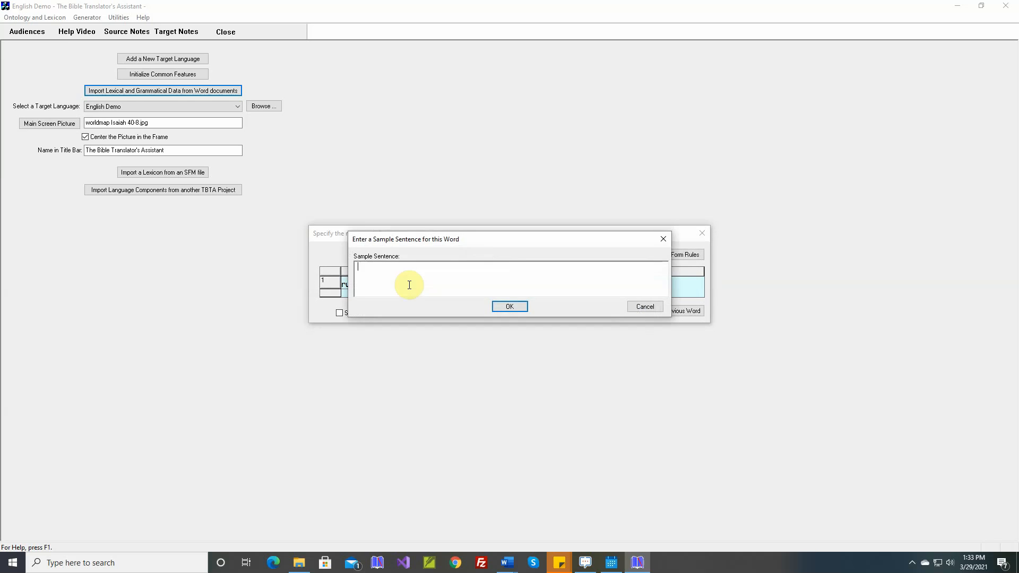
{"action": "key", "text": "Return"}
Step: Set the Perfect form of run to "run" with an empty sample sentence, and accept the word's forms
{"action": "double_click", "coordinate": [434, 284]}
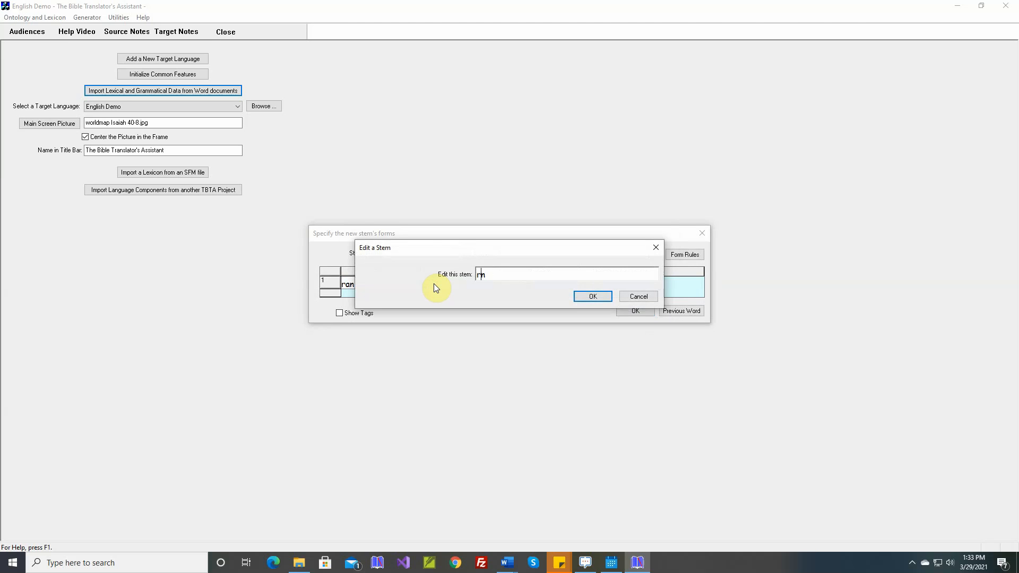
{"action": "key", "text": "Return"}
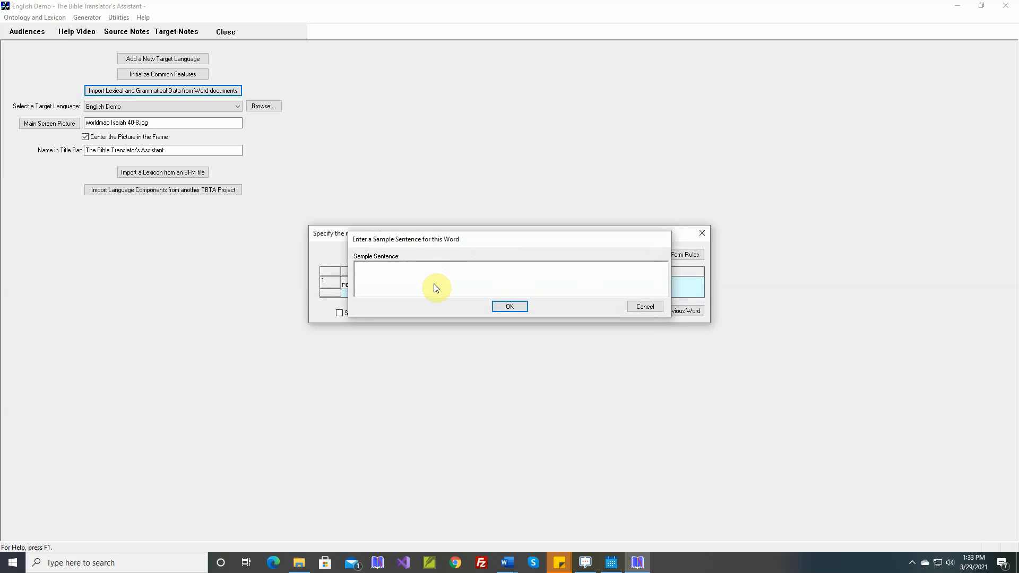
{"action": "key", "text": "Return"}
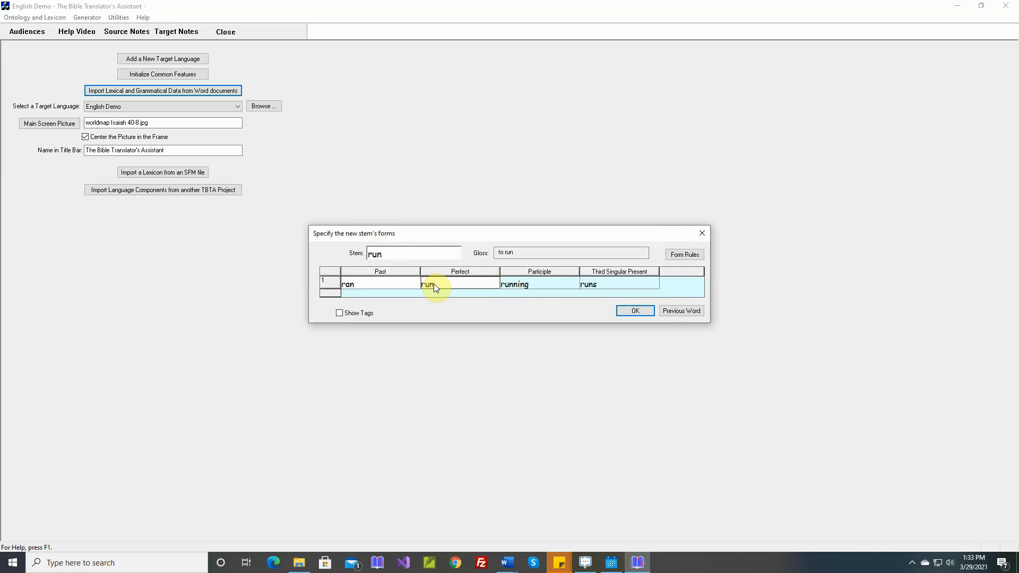
{"action": "left_click", "coordinate": [628, 313]}
{"action": "left_click", "coordinate": [637, 313]}
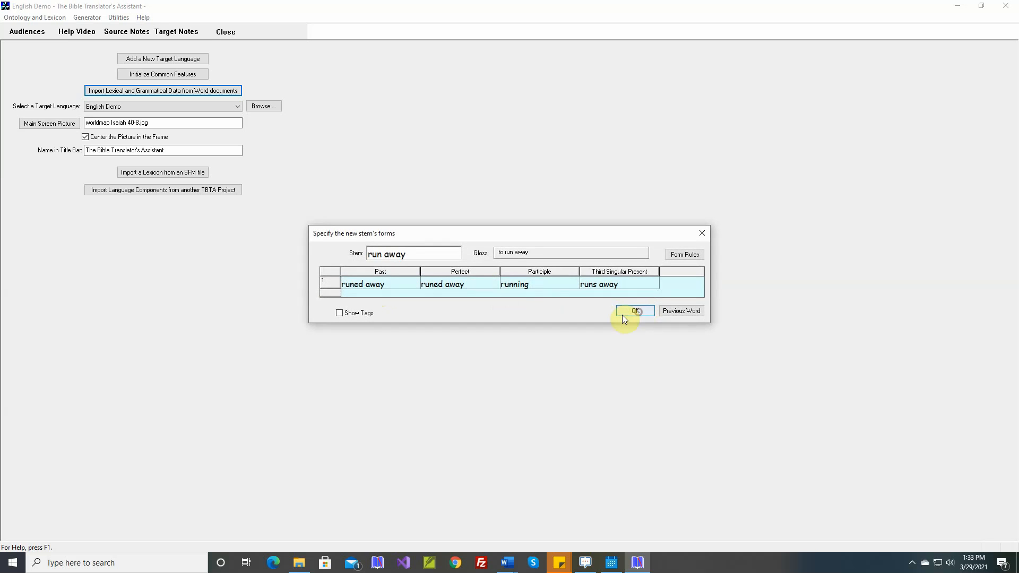
Step: Set the Past form of run away to "ran away" and leave its sample sentence empty
{"action": "double_click", "coordinate": [380, 286]}
{"action": "key", "text": "Left"}
{"action": "key", "text": "Left"}
{"action": "key", "text": "Left"}
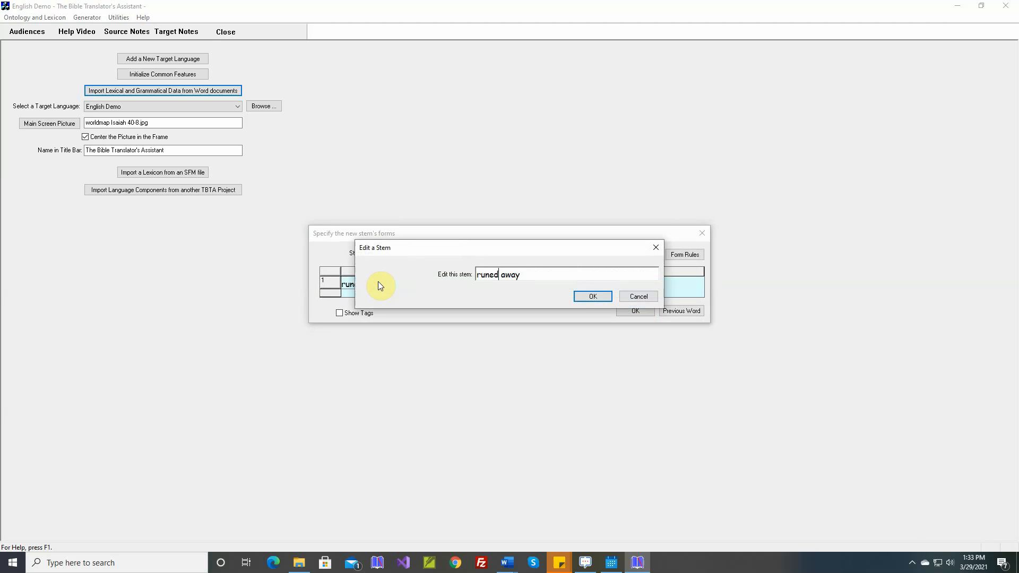
{"action": "key", "text": "BackSpace"}
{"action": "key", "text": "Delete"}
{"action": "key", "text": "Delete"}
{"action": "key", "text": "Delete"}
{"action": "type", "text": "an"}
{"action": "key", "text": "Return"}
{"action": "key", "text": "Return"}
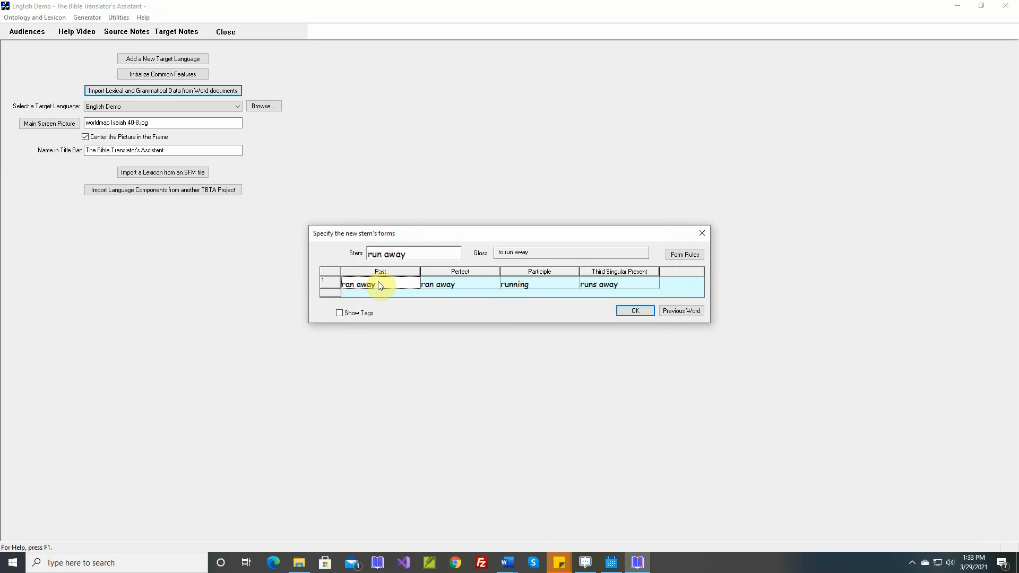
Step: Set the Perfect form of run away to "run away" and leave its sample sentence empty
{"action": "double_click", "coordinate": [436, 282]}
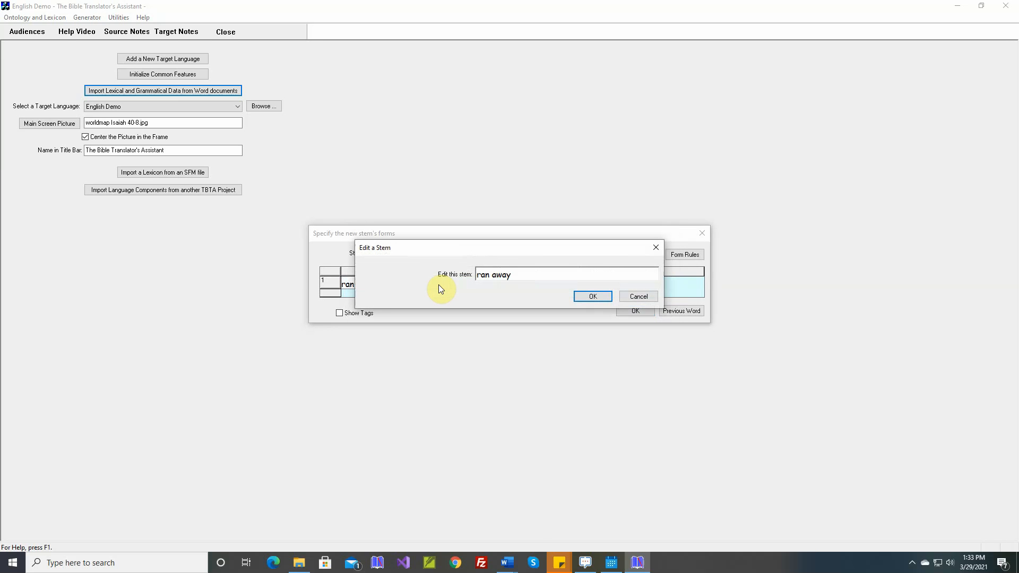
{"action": "key", "text": "Delete"}
{"action": "type", "text": "u"}
{"action": "key", "text": "Return"}
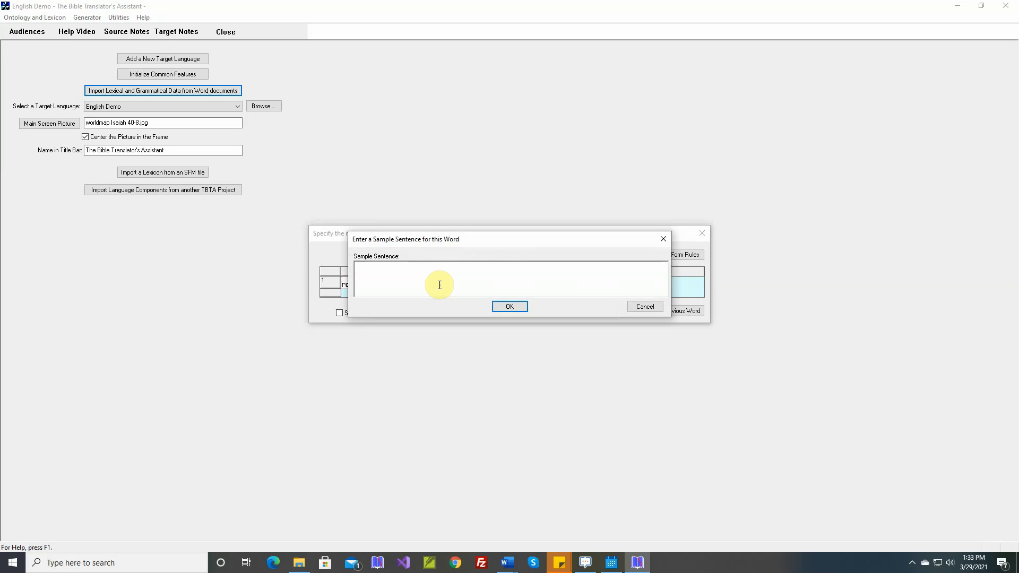
{"action": "key", "text": "Return"}
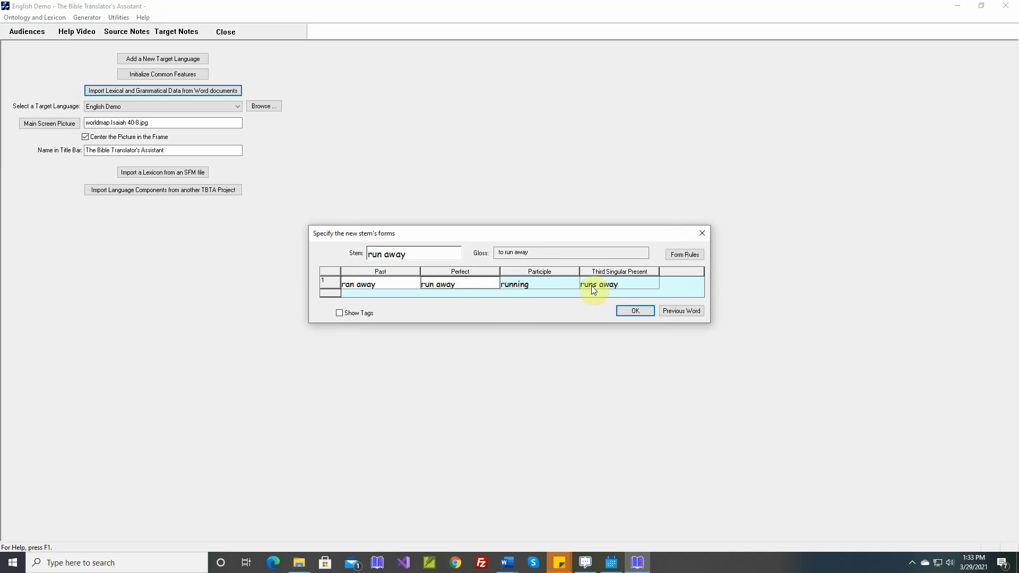
Step: Accept the forms of run away, see and shout
{"action": "left_click", "coordinate": [644, 313]}
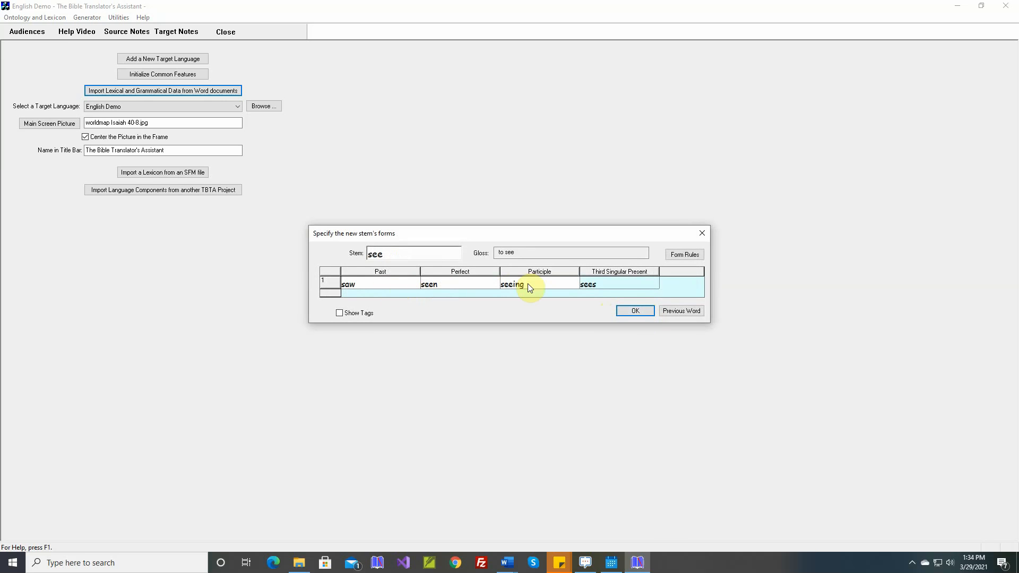
{"action": "left_click", "coordinate": [634, 312]}
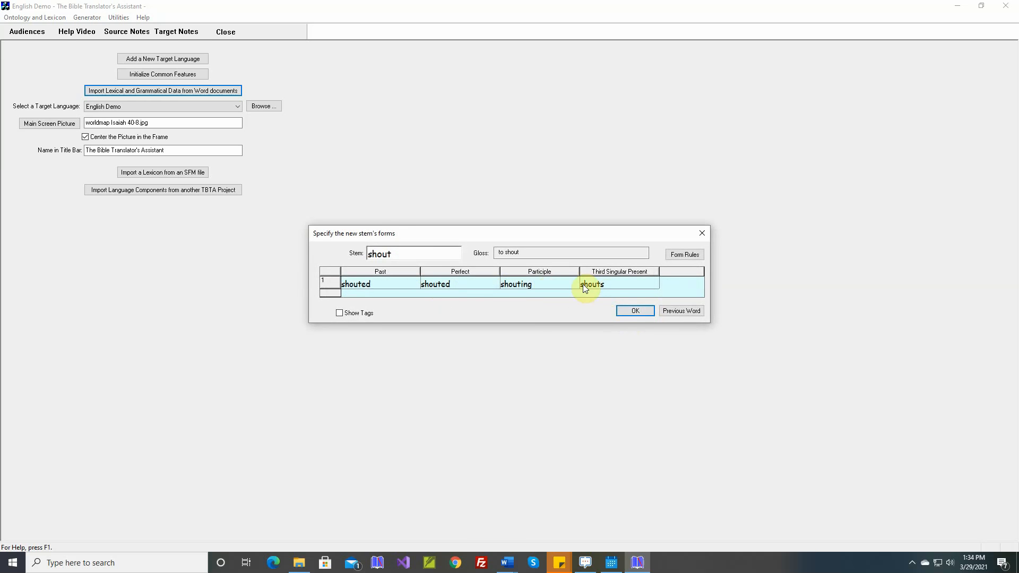
{"action": "left_click", "coordinate": [635, 311]}
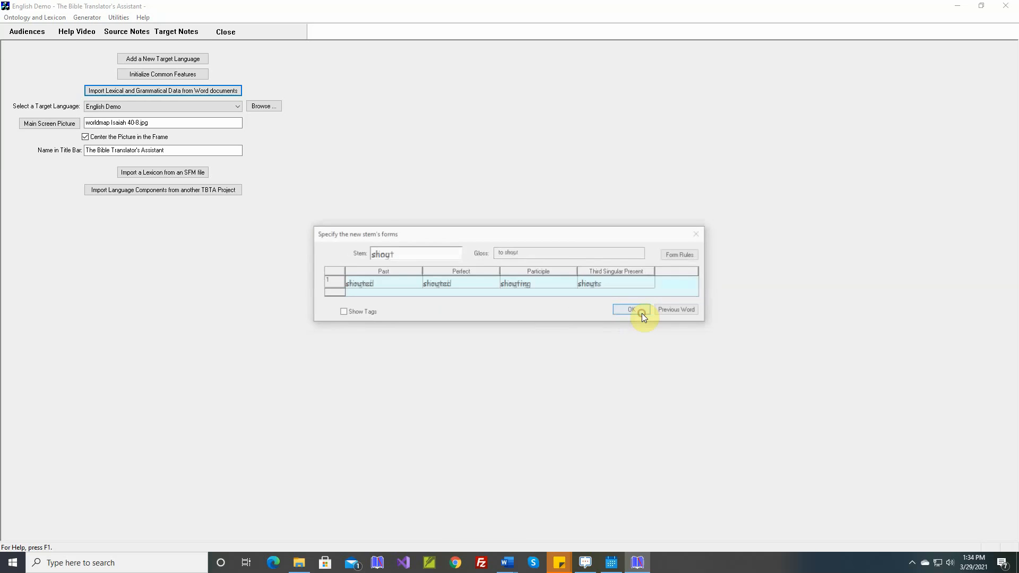
Step: Set the Past form of sling to "slang" and leave its sample sentence empty
{"action": "left_click", "coordinate": [388, 287]}
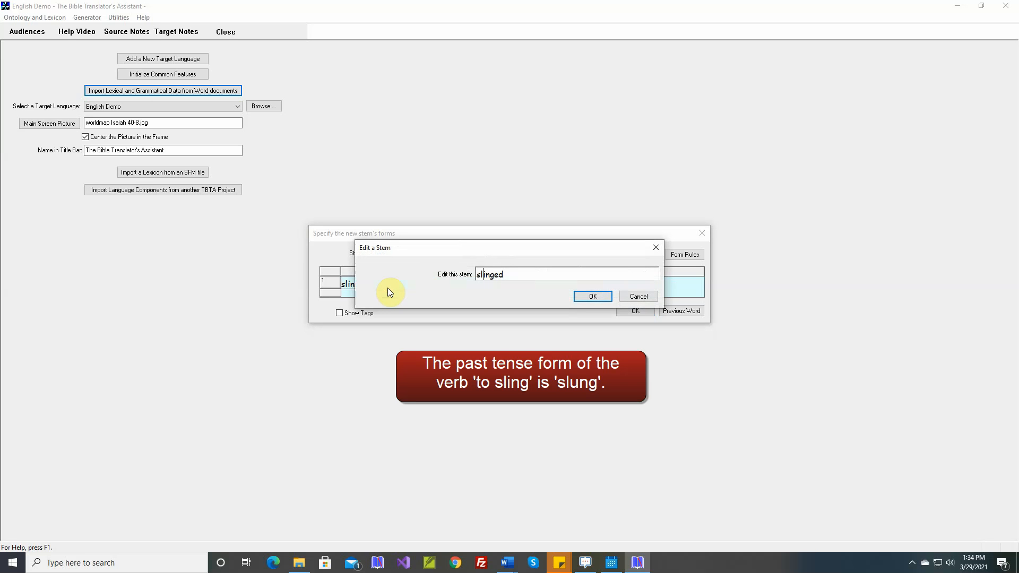
{"action": "key", "text": "Delete"}
{"action": "type", "text": "a"}
{"action": "key", "text": "Delete"}
{"action": "key", "text": "Delete"}
{"action": "key", "text": "Return"}
{"action": "key", "text": "Return"}
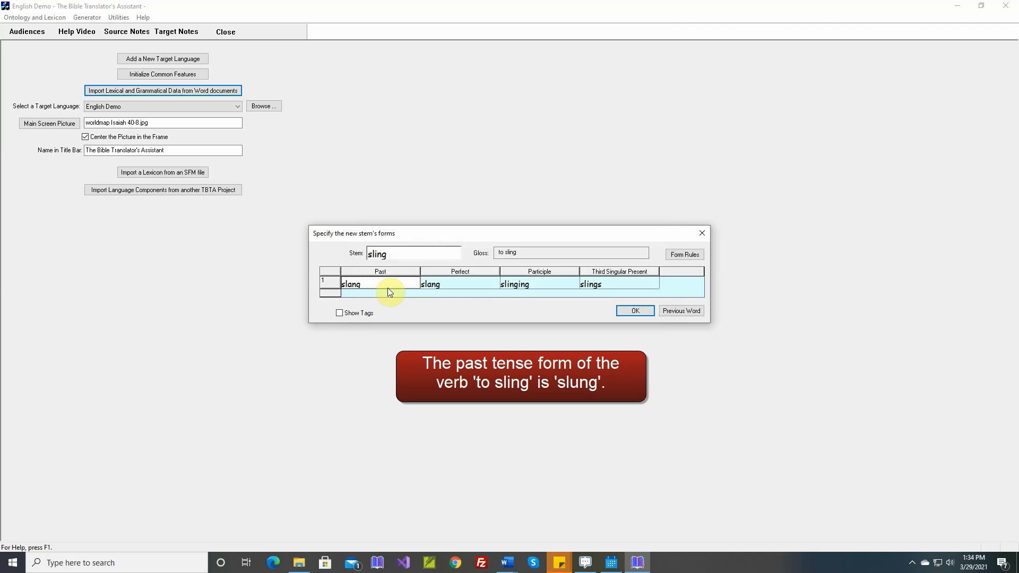
Step: Set the Perfect form of sling to "slung" with an empty sample sentence, and accept the word's forms
{"action": "double_click", "coordinate": [438, 287]}
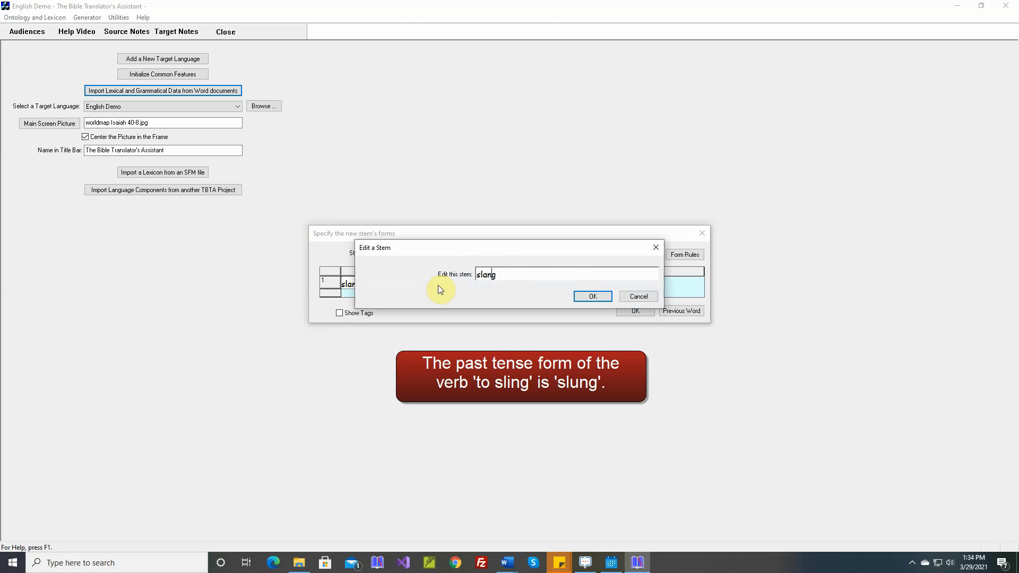
{"action": "key", "text": "Delete"}
{"action": "type", "text": "u"}
{"action": "key", "text": "Return"}
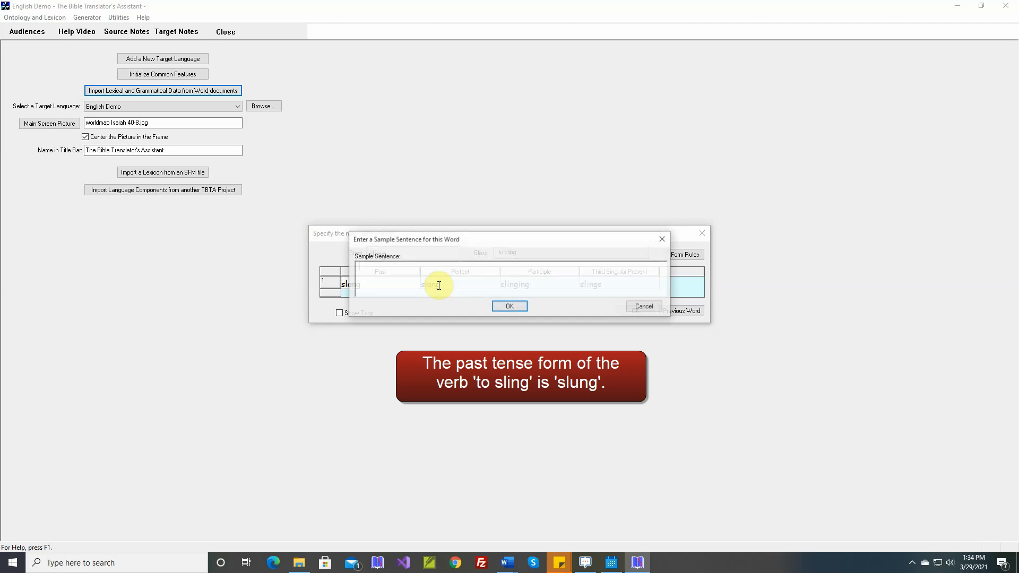
{"action": "key", "text": "Return"}
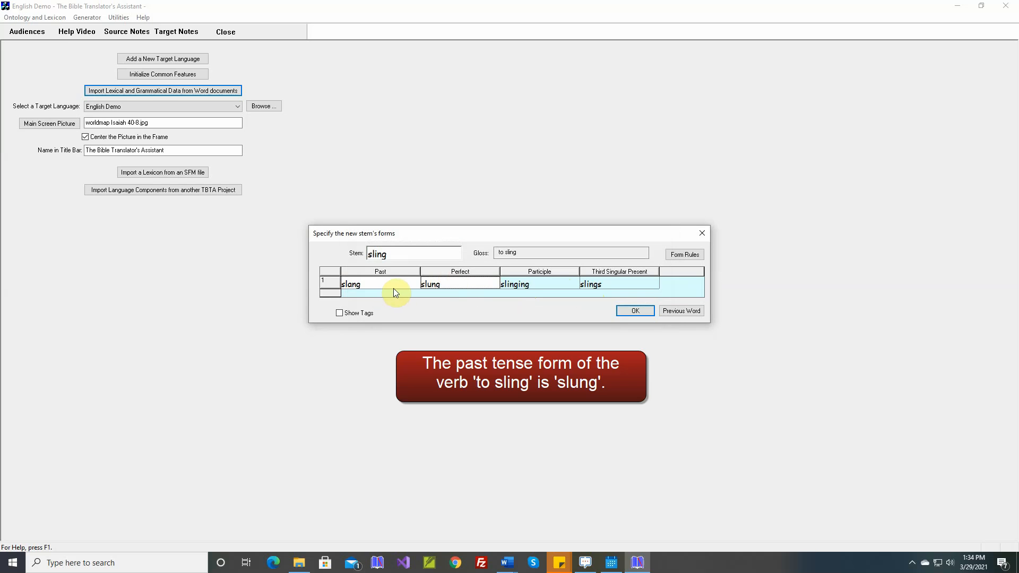
{"action": "left_click", "coordinate": [633, 314]}
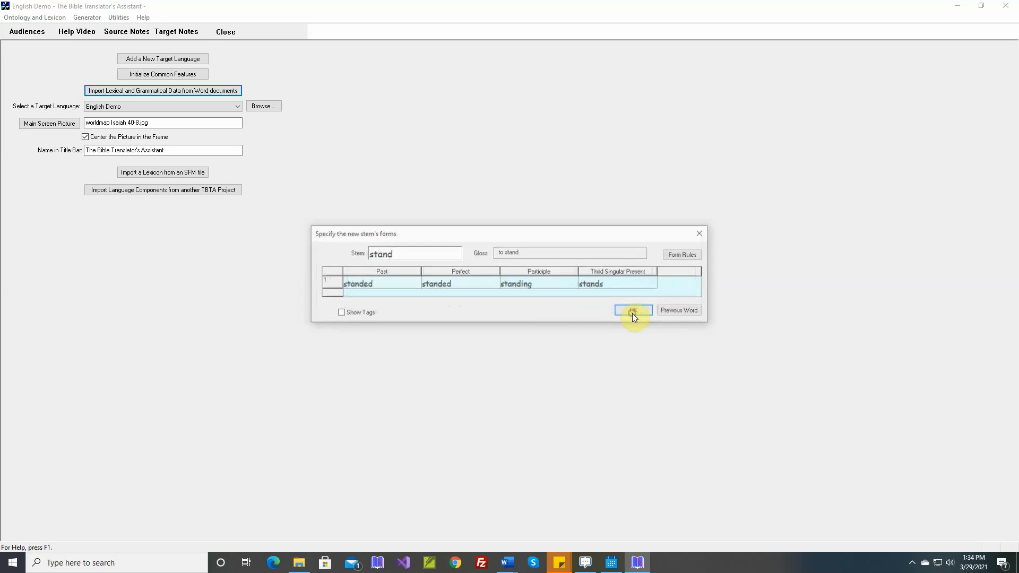
Step: Set the Past form of stand to "stood" with an empty sample sentence, and accept the word's forms
{"action": "double_click", "coordinate": [399, 287]}
{"action": "key", "text": "BackSpace"}
{"action": "key", "text": "BackSpace"}
{"action": "key", "text": "BackSpace"}
{"action": "key", "text": "BackSpace"}
{"action": "key", "text": "BackSpace"}
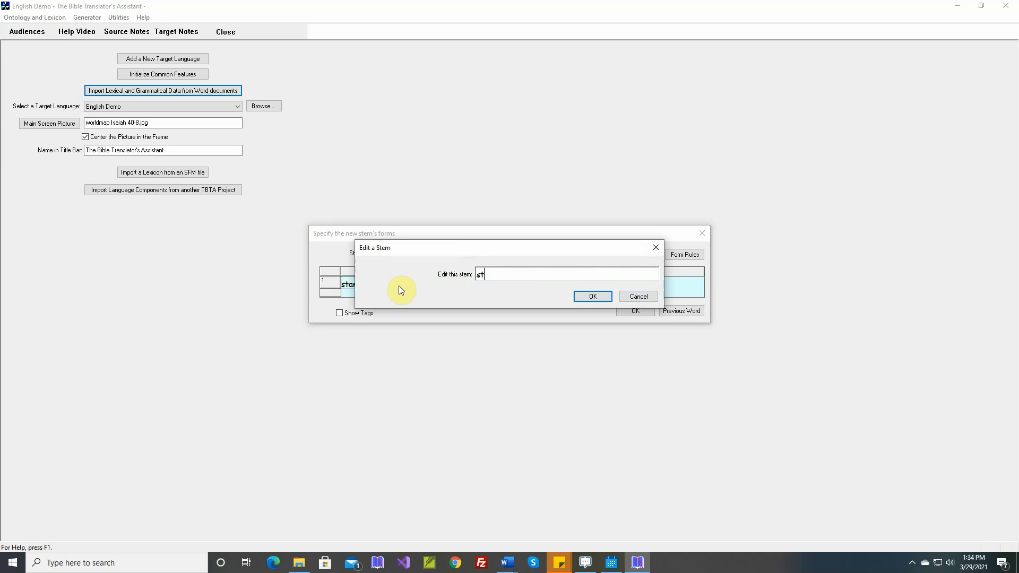
{"action": "type", "text": "ood"}
{"action": "key", "text": "Return"}
{"action": "key", "text": "Return"}
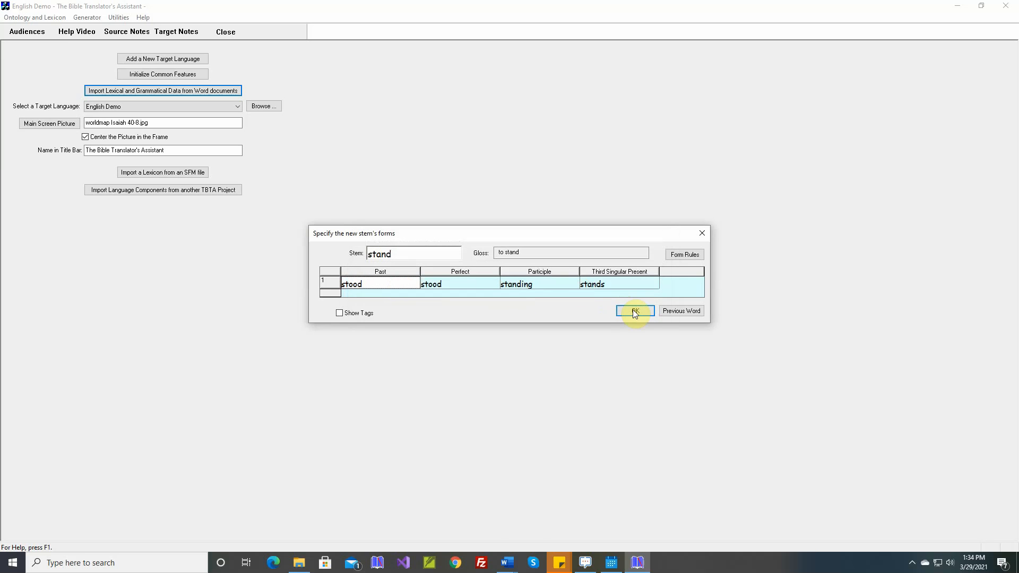
{"action": "left_click", "coordinate": [633, 311]}
Step: Set the Past form of take to "took" and leave its sample sentence empty
{"action": "double_click", "coordinate": [402, 286]}
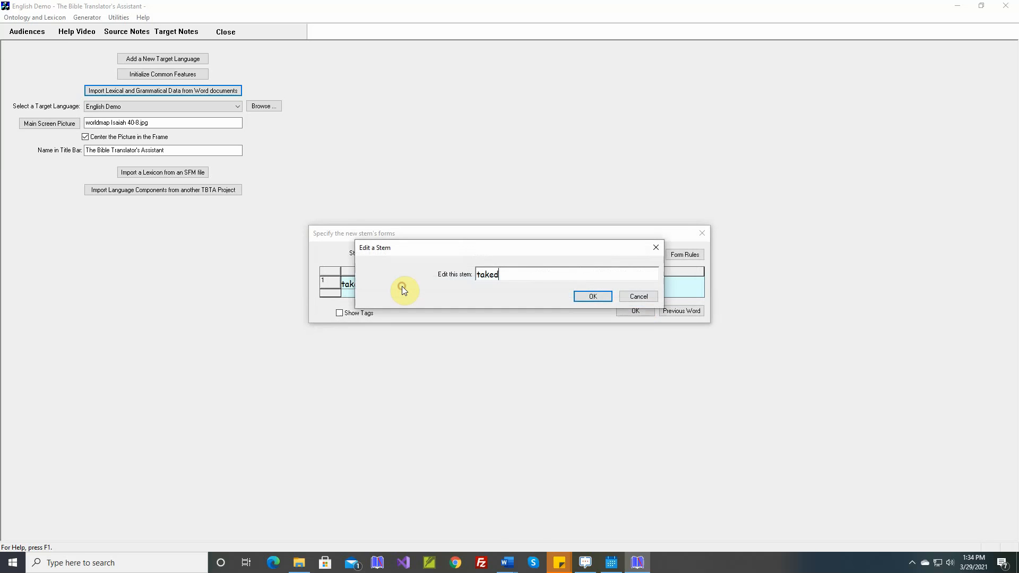
{"action": "key", "text": "BackSpace"}
{"action": "key", "text": "BackSpace"}
{"action": "key", "text": "BackSpace"}
{"action": "key", "text": "BackSpace"}
{"action": "type", "text": "ook"}
{"action": "key", "text": "Return"}
{"action": "key", "text": "Return"}
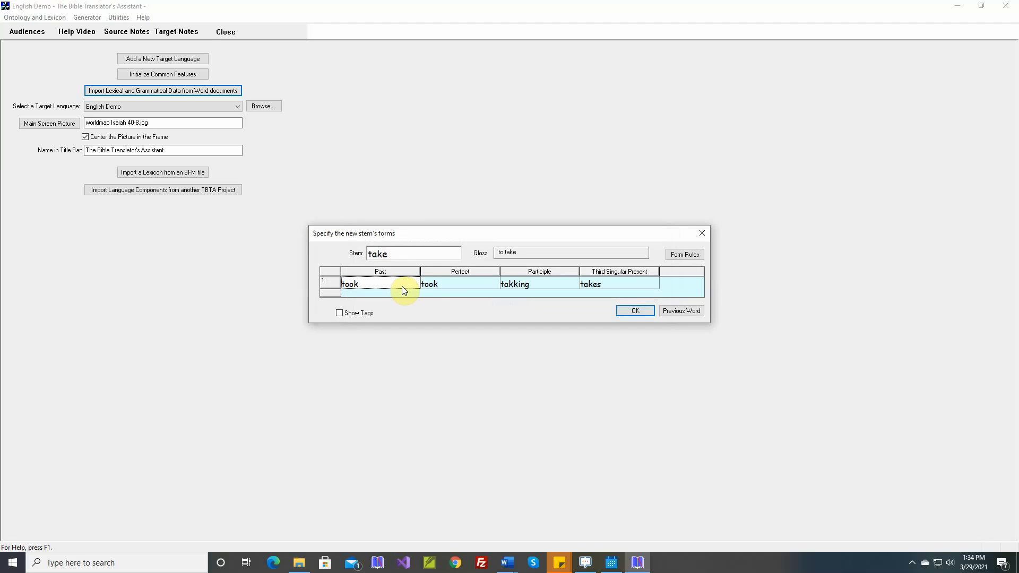
Step: Set the Perfect form of take to "taken" and leave its sample sentence empty
{"action": "double_click", "coordinate": [433, 282]}
{"action": "key", "text": "BackSpace"}
{"action": "key", "text": "BackSpace"}
{"action": "key", "text": "BackSpace"}
{"action": "type", "text": "aken"}
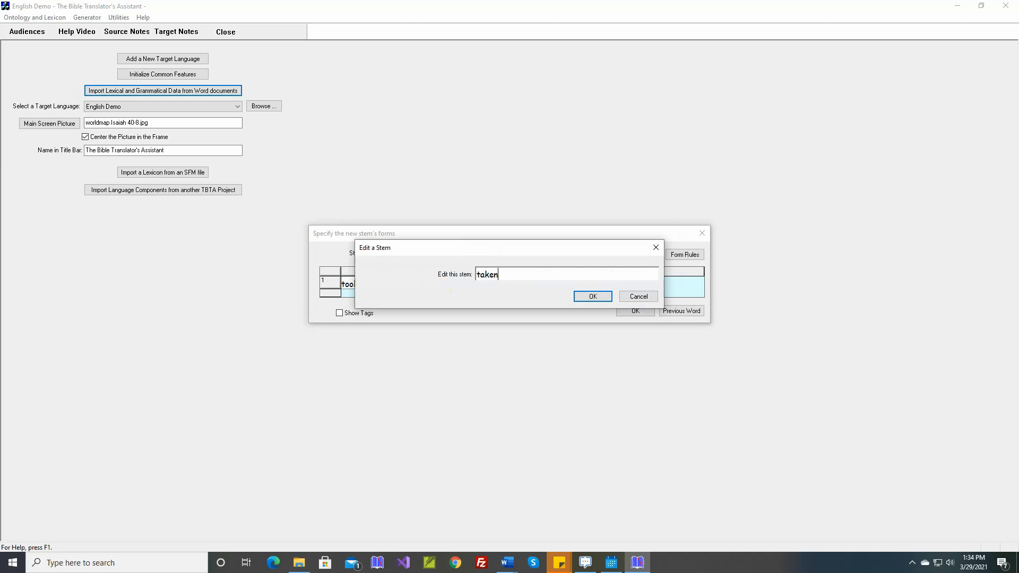
{"action": "key", "text": "Return"}
{"action": "key", "text": "Return"}
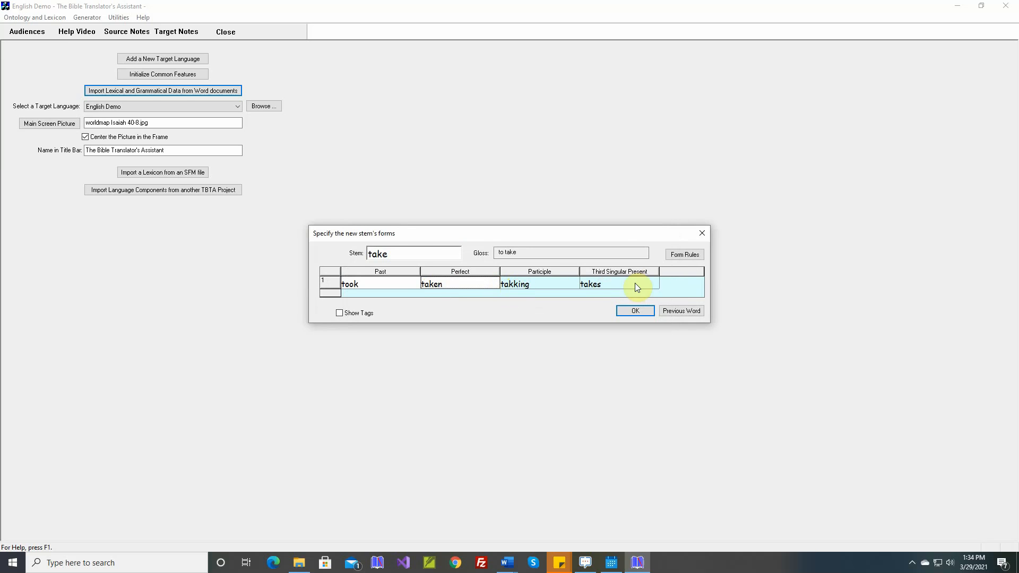
Step: Move the Participle rule that changes e+ing to +ing below the CVC reduplication rule, and accept the forms of take and weigh
{"action": "left_click", "coordinate": [683, 255]}
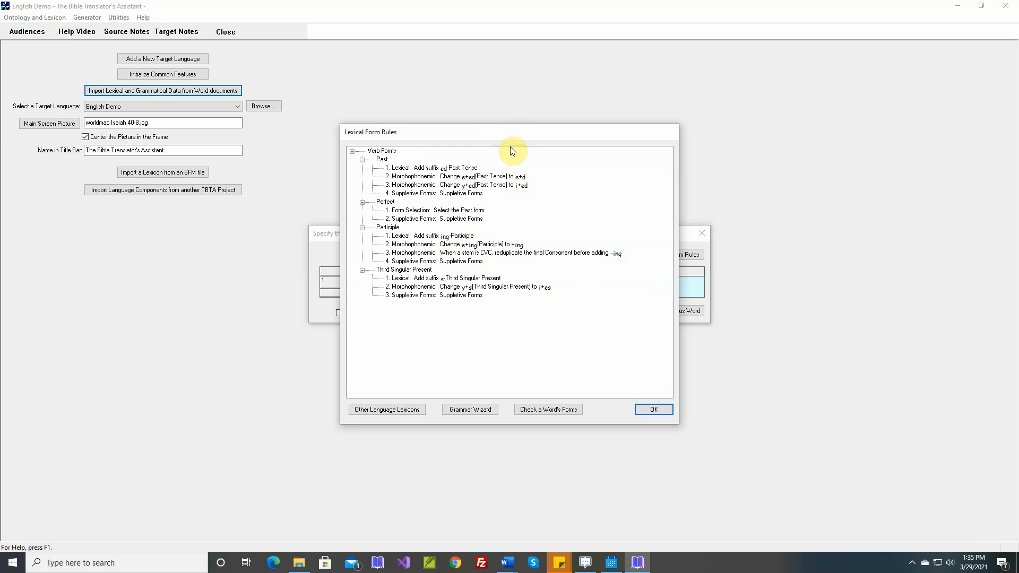
{"action": "left_click_drag", "start_coordinate": [515, 133], "coordinate": [731, 159]}
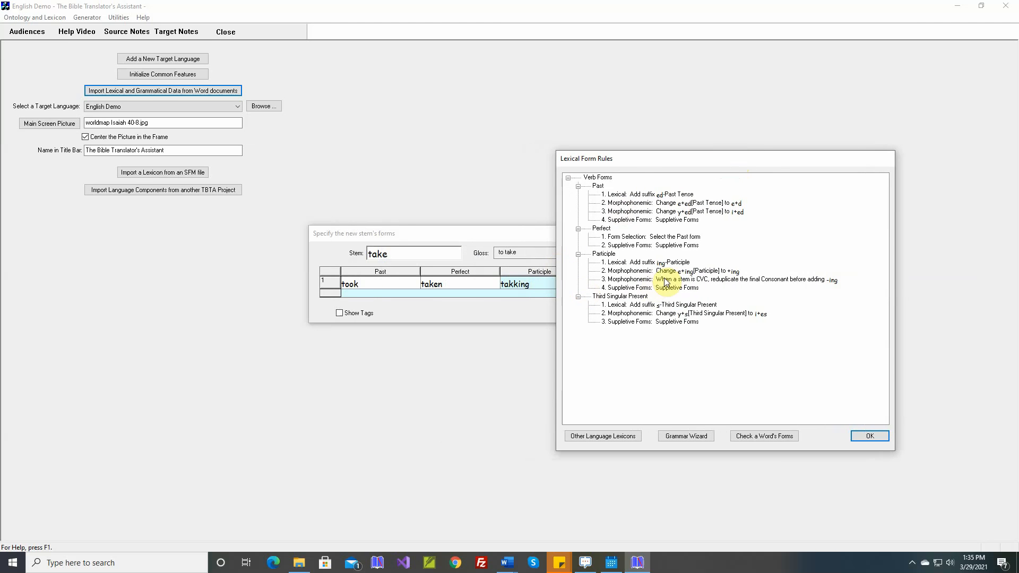
{"action": "left_click", "coordinate": [622, 273]}
{"action": "left_click_drag", "start_coordinate": [622, 273], "coordinate": [623, 290]}
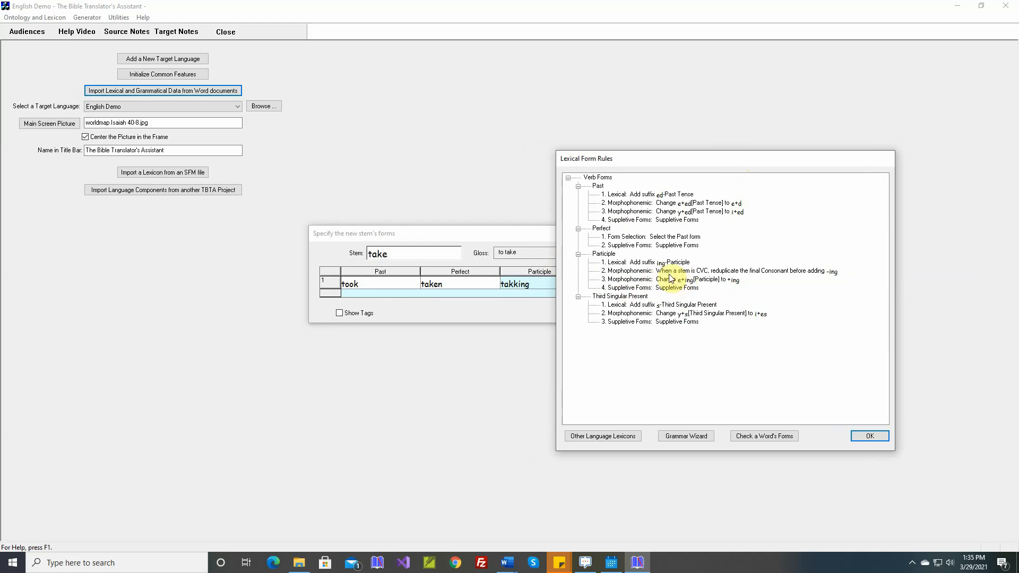
{"action": "left_click", "coordinate": [869, 434]}
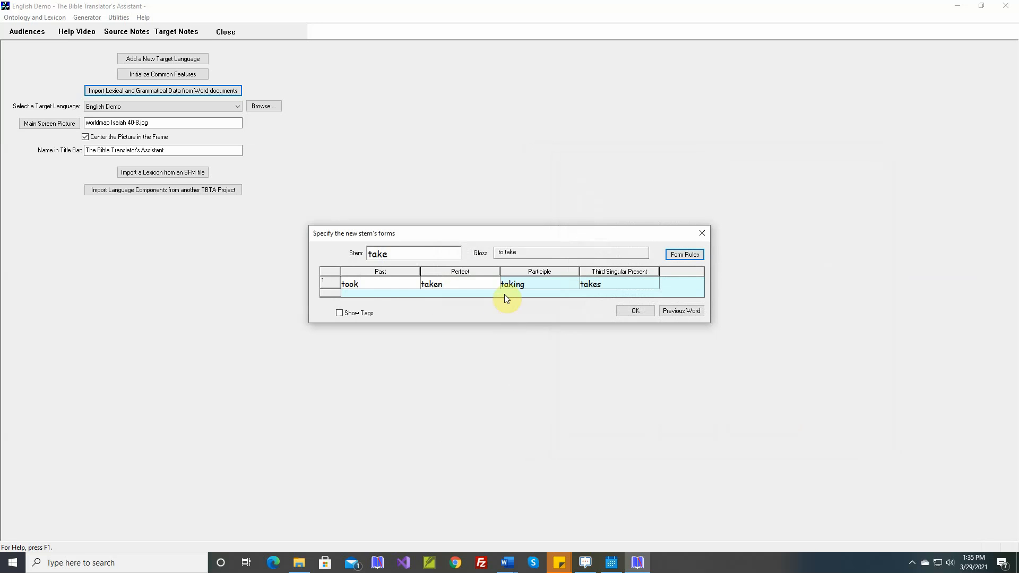
{"action": "left_click", "coordinate": [635, 312]}
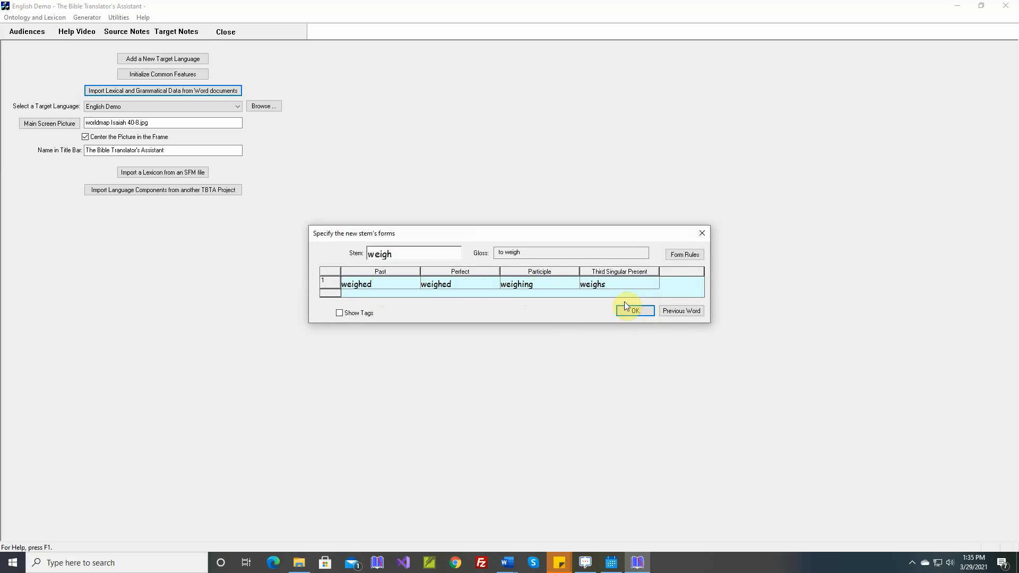
{"action": "left_click", "coordinate": [635, 311]}
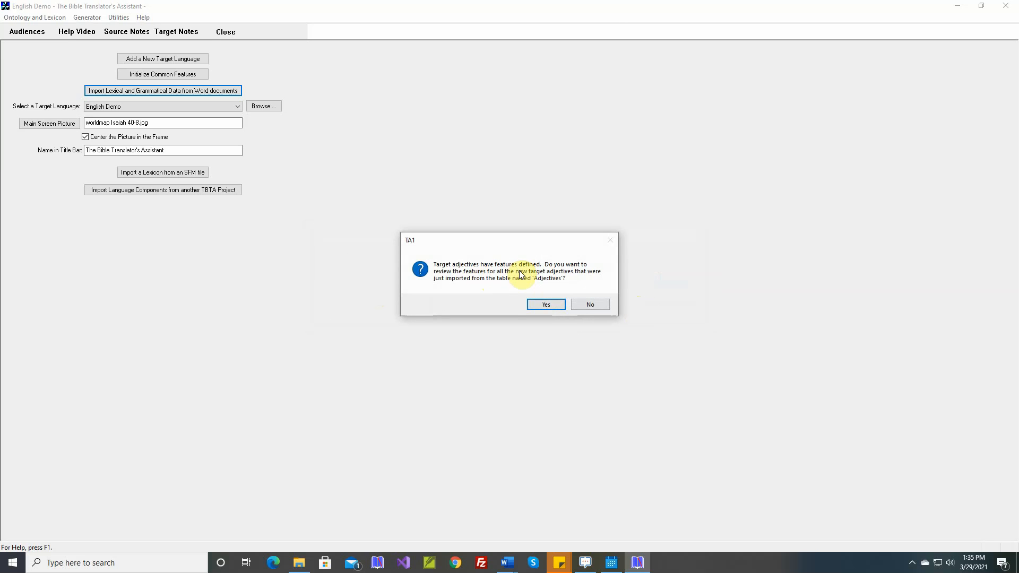
Step: Agree to review the features of the newly imported target adjectives, and accept those of afraid
{"action": "left_click", "coordinate": [545, 305]}
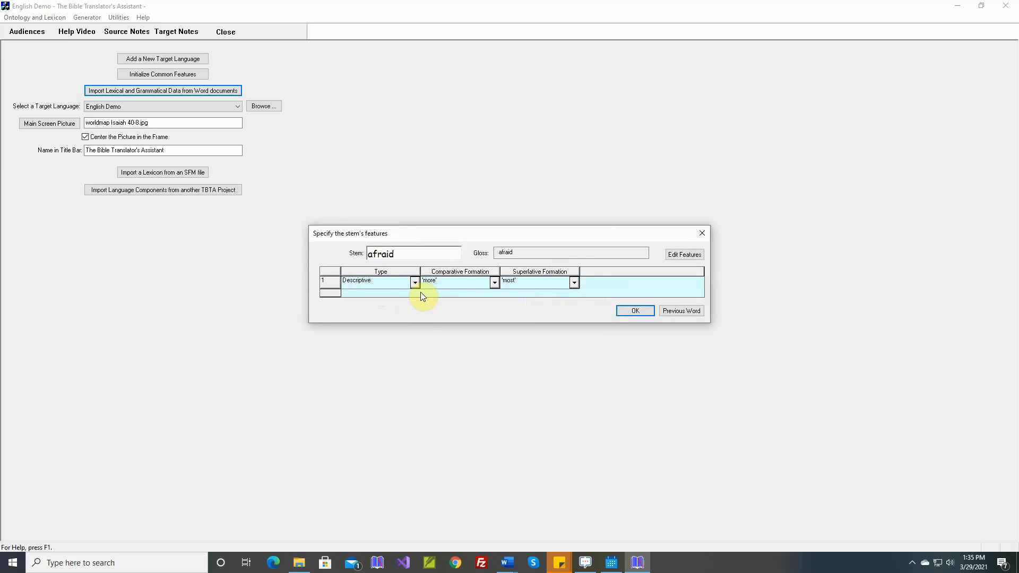
{"action": "left_click", "coordinate": [634, 313]}
{"action": "left_click", "coordinate": [629, 312]}
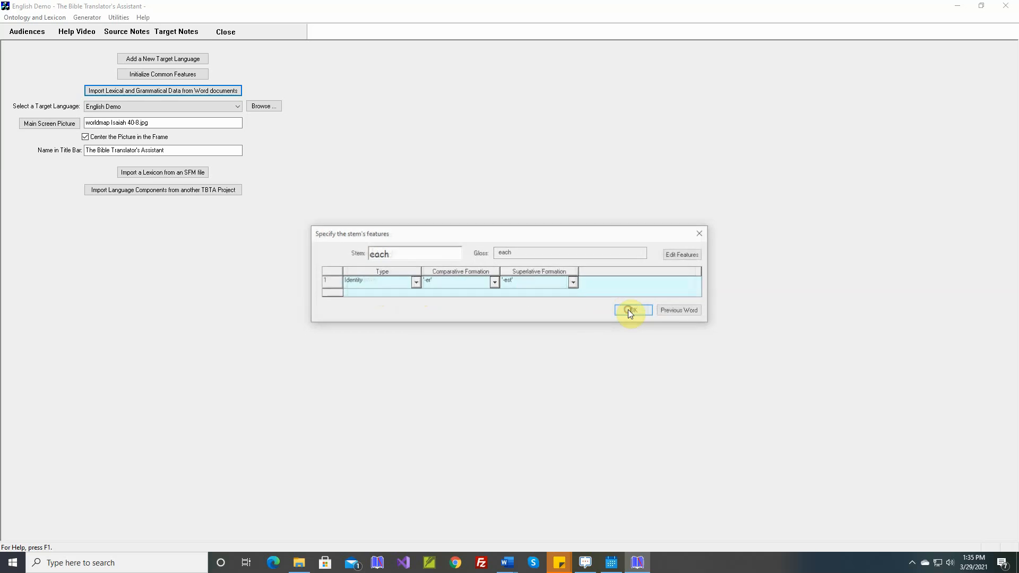
Step: Set the Comparative and Superlative Formation of the adjective each to Not Applicable and accept its features
{"action": "left_click", "coordinate": [495, 284]}
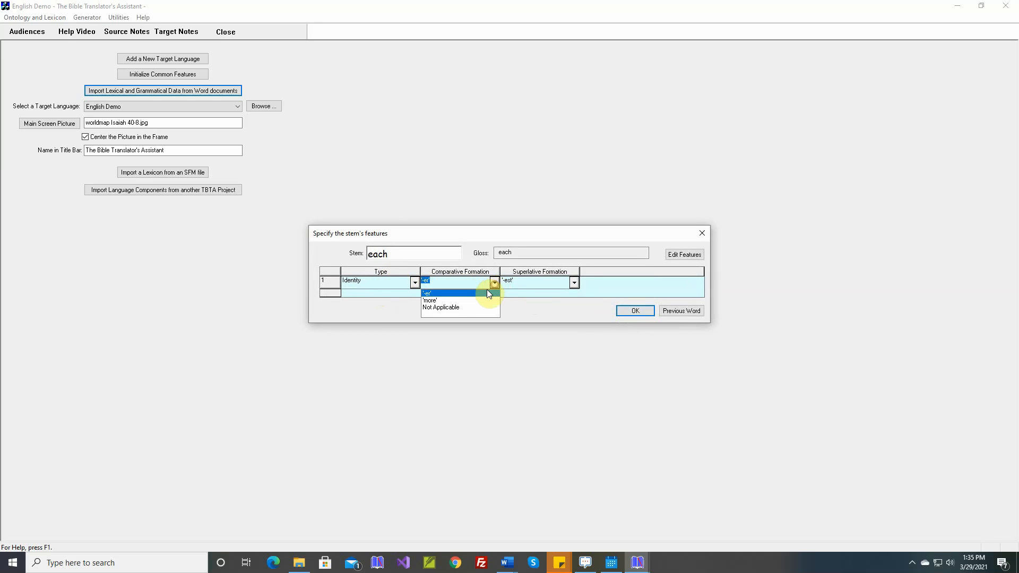
{"action": "left_click", "coordinate": [434, 308]}
{"action": "left_click", "coordinate": [576, 282]}
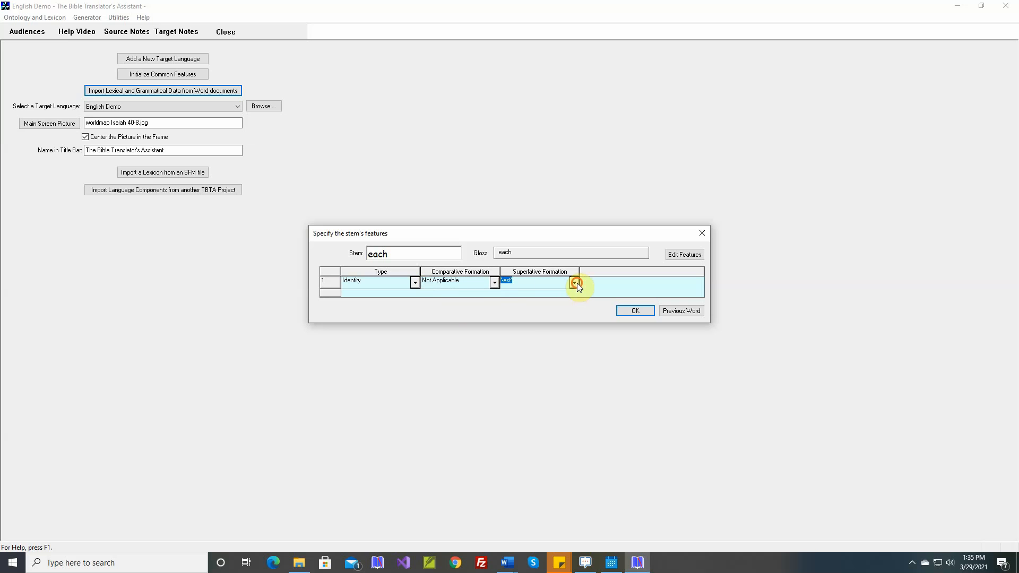
{"action": "left_click", "coordinate": [528, 308]}
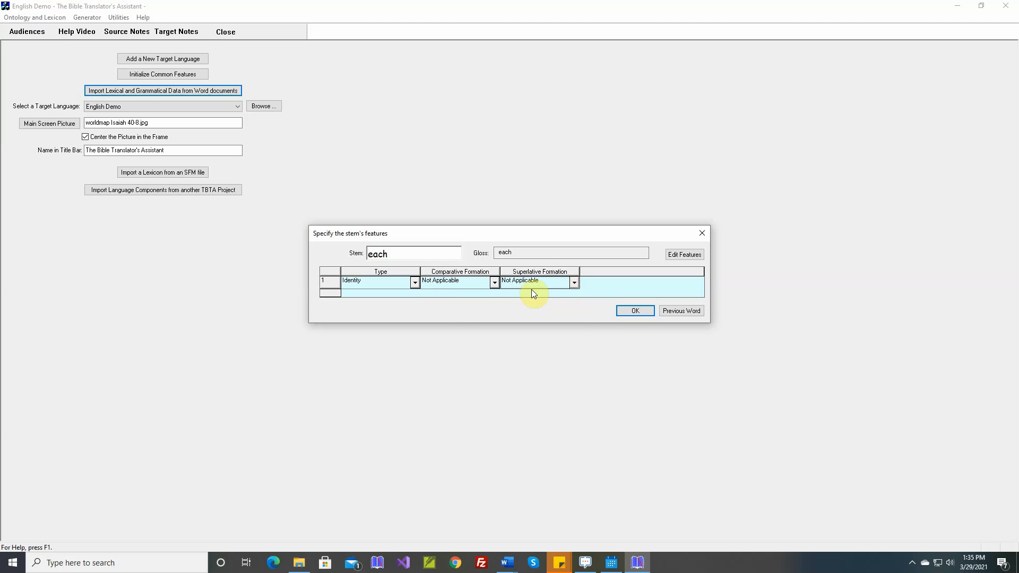
{"action": "left_click", "coordinate": [634, 311]}
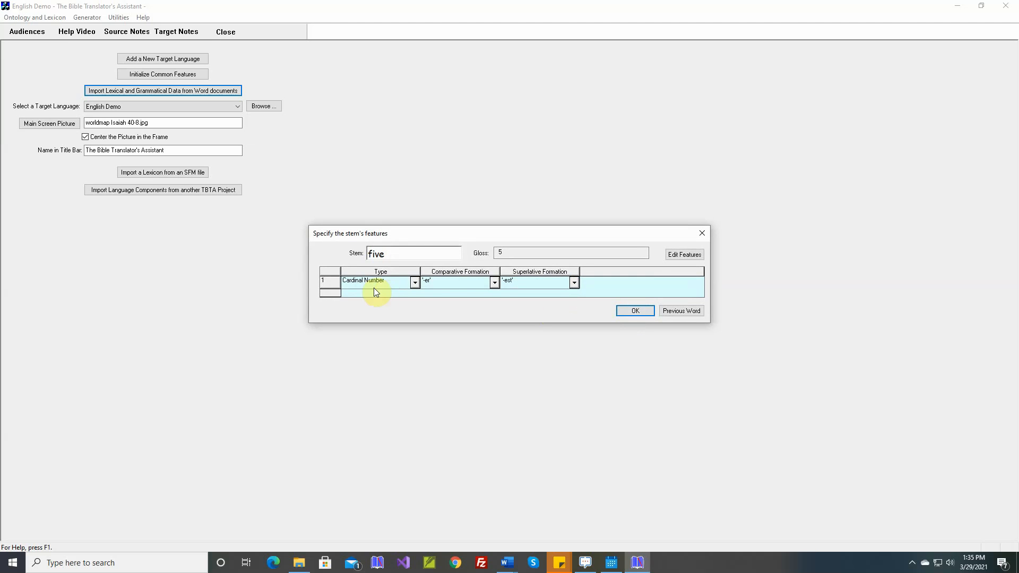
Step: Set the Comparative and Superlative Formation of the adjective five to Not Applicable and accept its features
{"action": "left_click", "coordinate": [494, 285]}
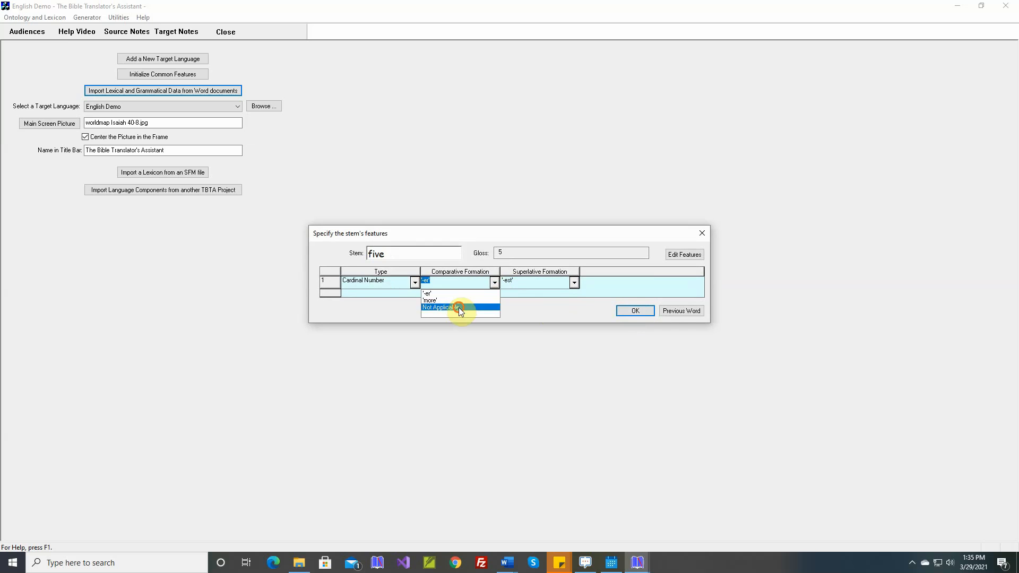
{"action": "left_click", "coordinate": [455, 308]}
{"action": "left_click", "coordinate": [576, 285]}
{"action": "left_click", "coordinate": [576, 286]}
{"action": "left_click", "coordinate": [546, 308]}
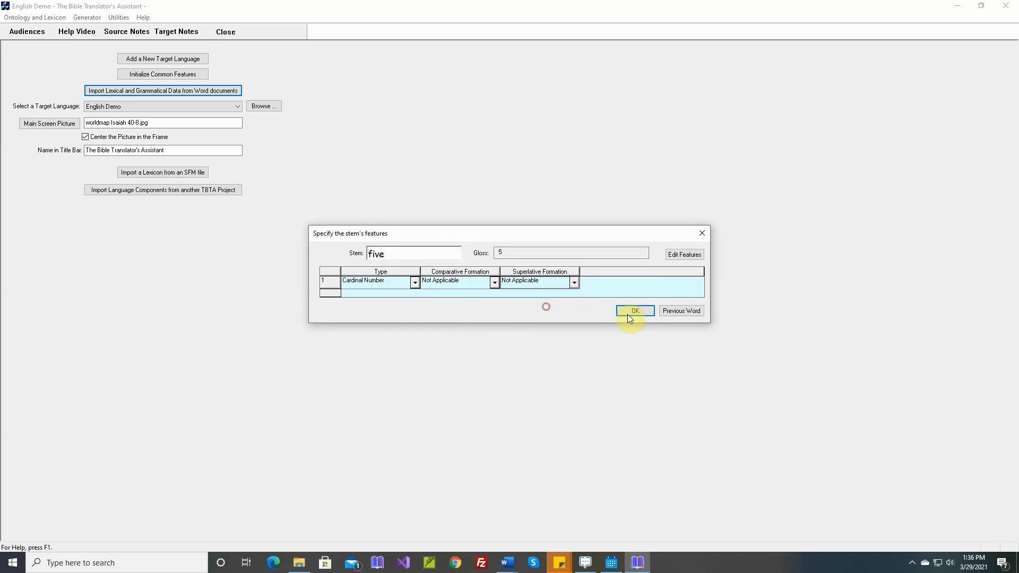
{"action": "left_click", "coordinate": [636, 312]}
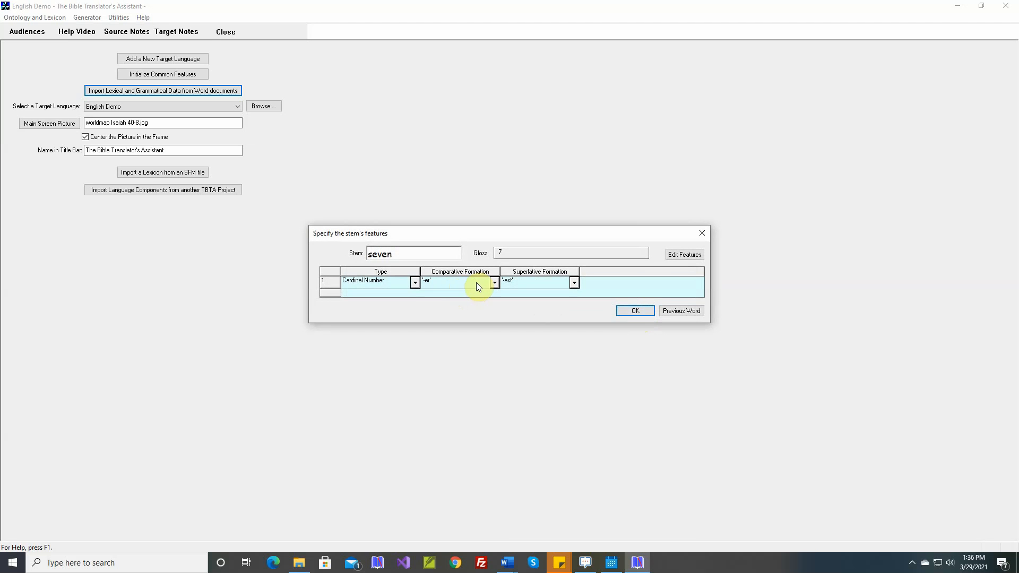
Step: Set the Comparative and Superlative Formation of seven to Not Applicable, and accept the features of seven and smooth
{"action": "left_click", "coordinate": [494, 284]}
{"action": "left_click", "coordinate": [470, 307]}
{"action": "left_click", "coordinate": [573, 284]}
{"action": "left_click", "coordinate": [523, 307]}
{"action": "left_click", "coordinate": [628, 313]}
{"action": "left_click", "coordinate": [627, 311]}
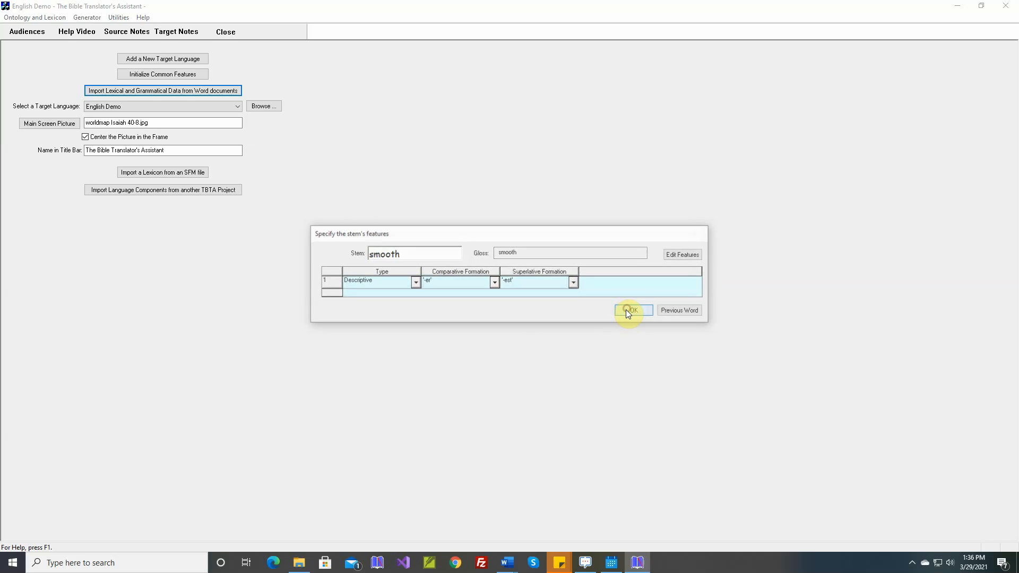
Step: Set the Comparative and Superlative Formation of some to Not Applicable, and accept the features of some and young
{"action": "left_click", "coordinate": [494, 283]}
{"action": "left_click", "coordinate": [468, 307]}
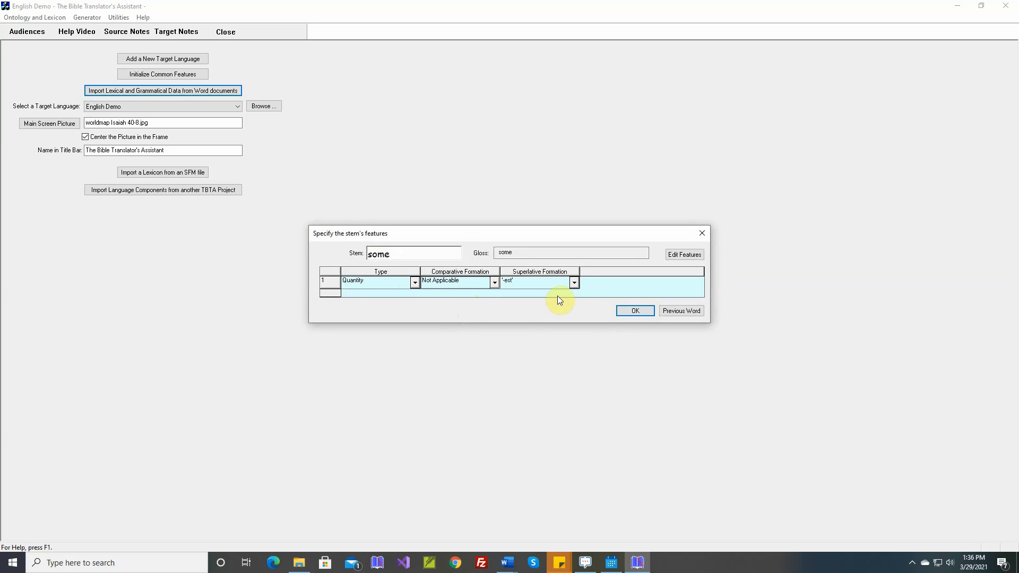
{"action": "left_click", "coordinate": [574, 284]}
{"action": "left_click", "coordinate": [525, 308]}
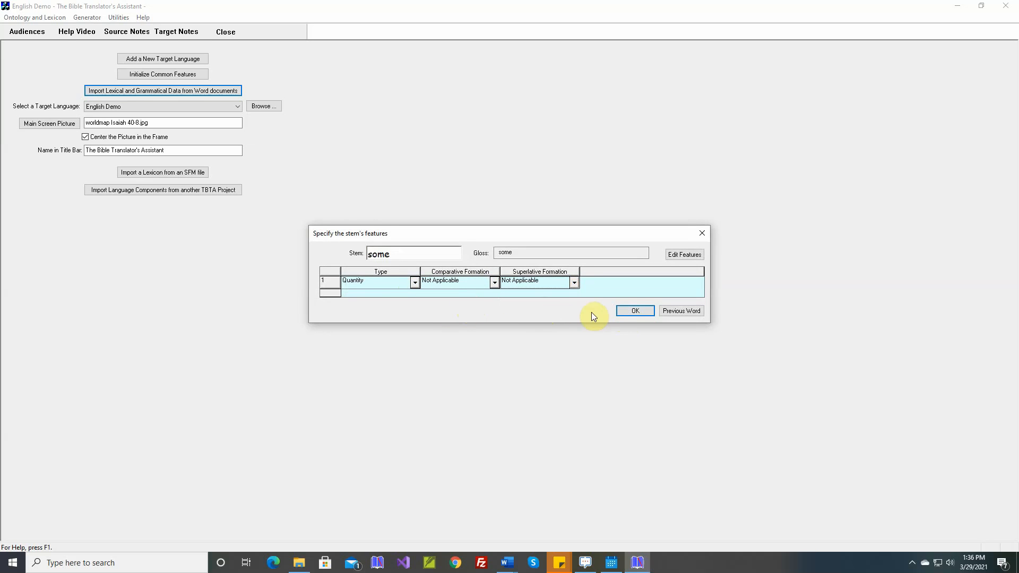
{"action": "left_click", "coordinate": [619, 313]}
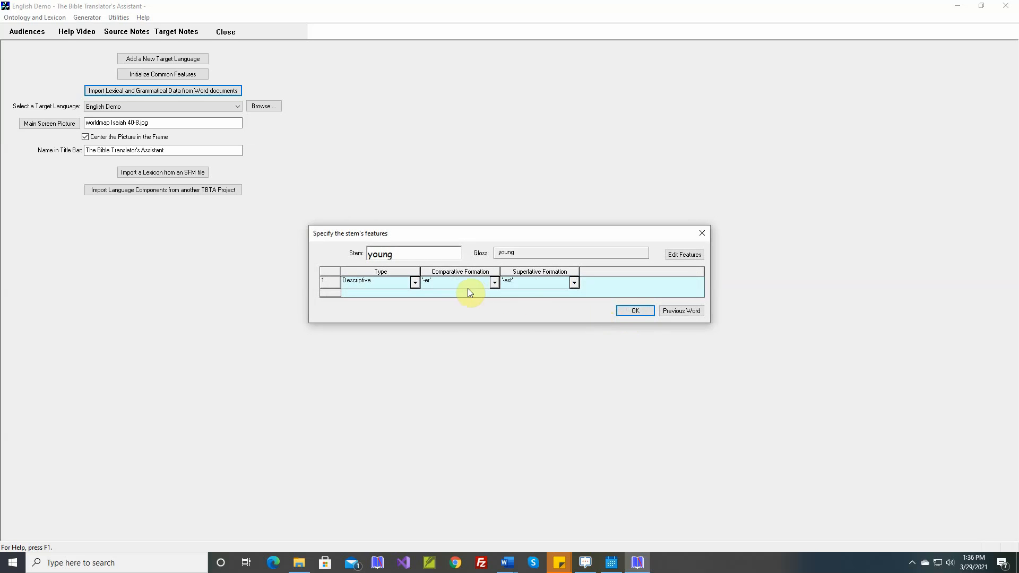
{"action": "left_click", "coordinate": [628, 313]}
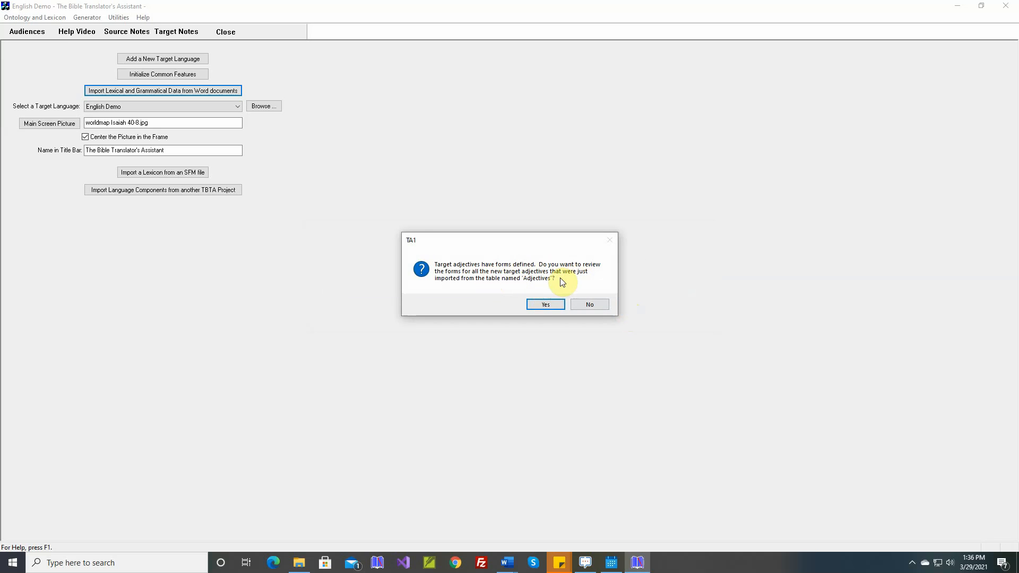
Step: Agree to review the forms of the newly imported target adjectives, and accept the comparative and superlative forms of each one from afraid onward
{"action": "left_click", "coordinate": [543, 304]}
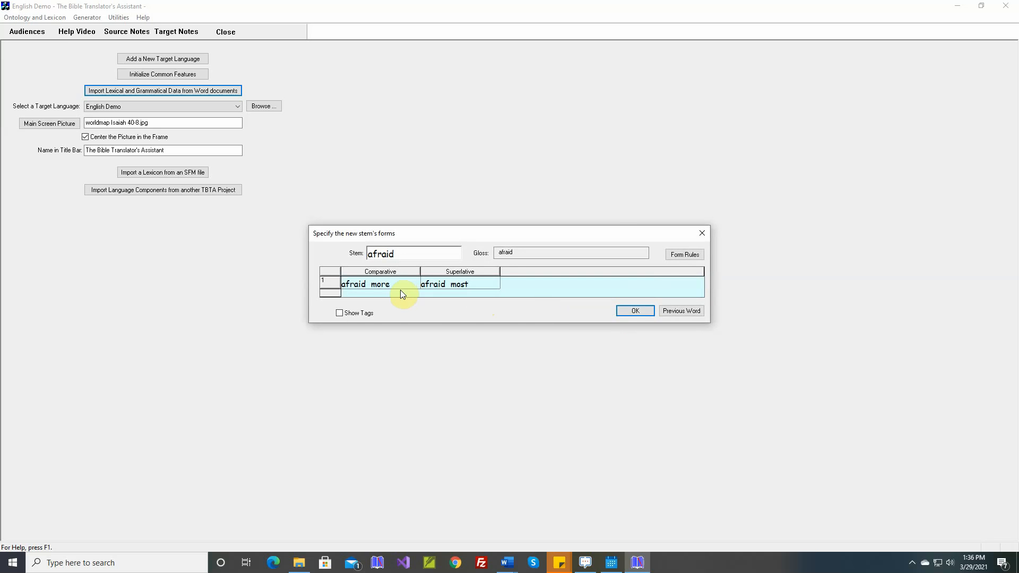
{"action": "left_click", "coordinate": [619, 309]}
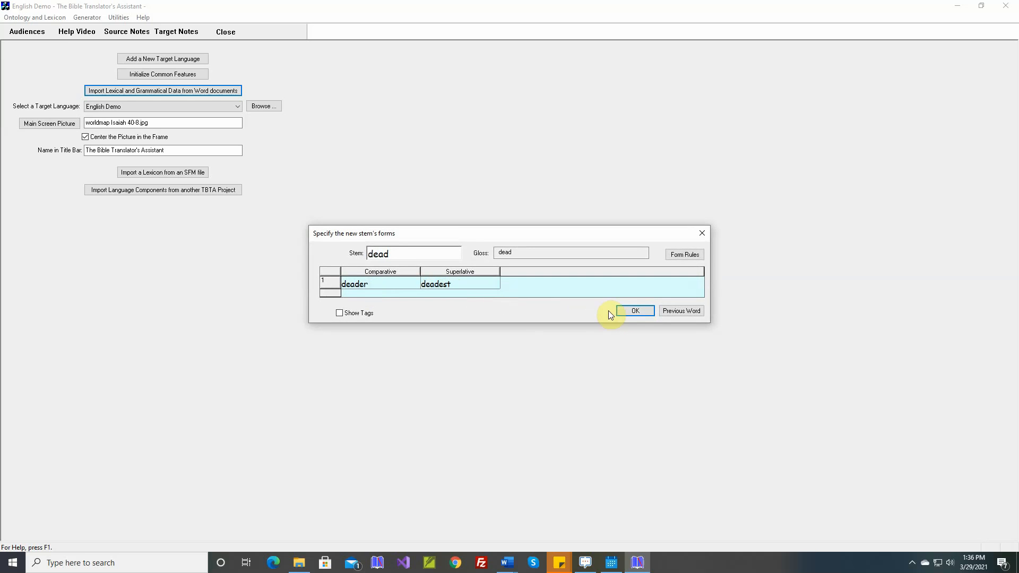
{"action": "left_click", "coordinate": [631, 313]}
{"action": "left_click", "coordinate": [631, 313]}
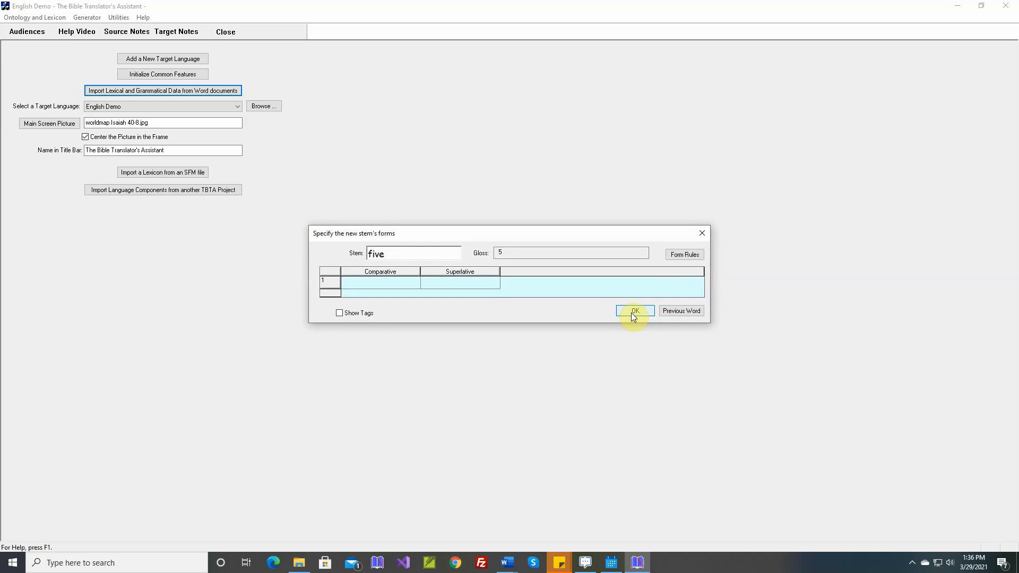
{"action": "left_click", "coordinate": [631, 314]}
{"action": "left_click", "coordinate": [630, 315]}
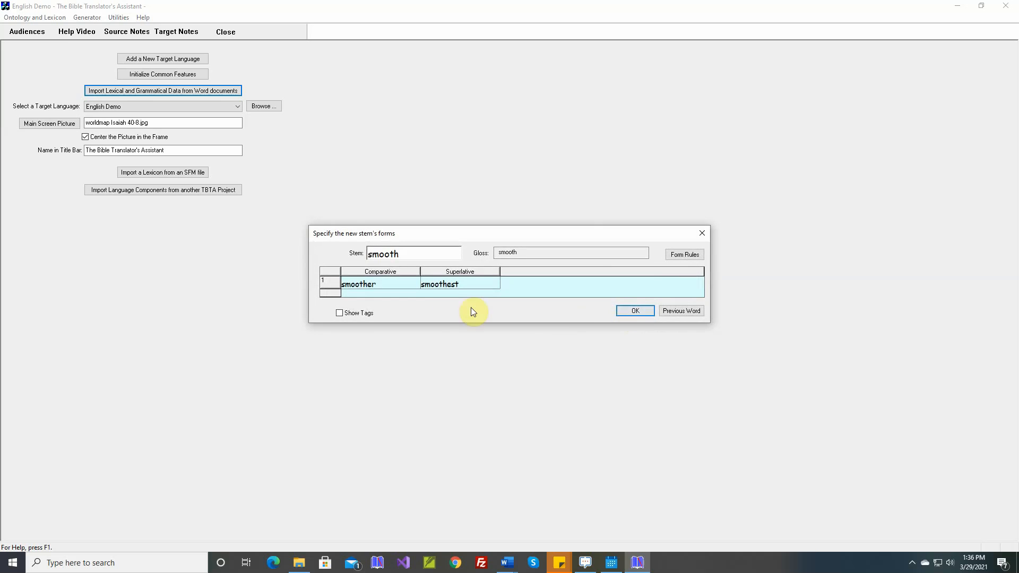
{"action": "left_click", "coordinate": [639, 313]}
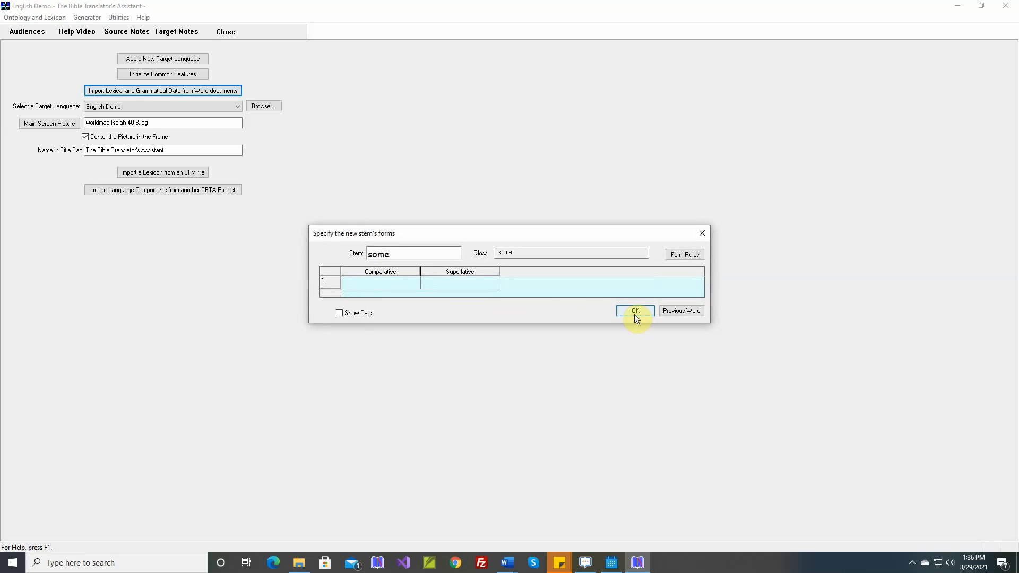
{"action": "left_click", "coordinate": [629, 310]}
{"action": "left_click", "coordinate": [629, 310]}
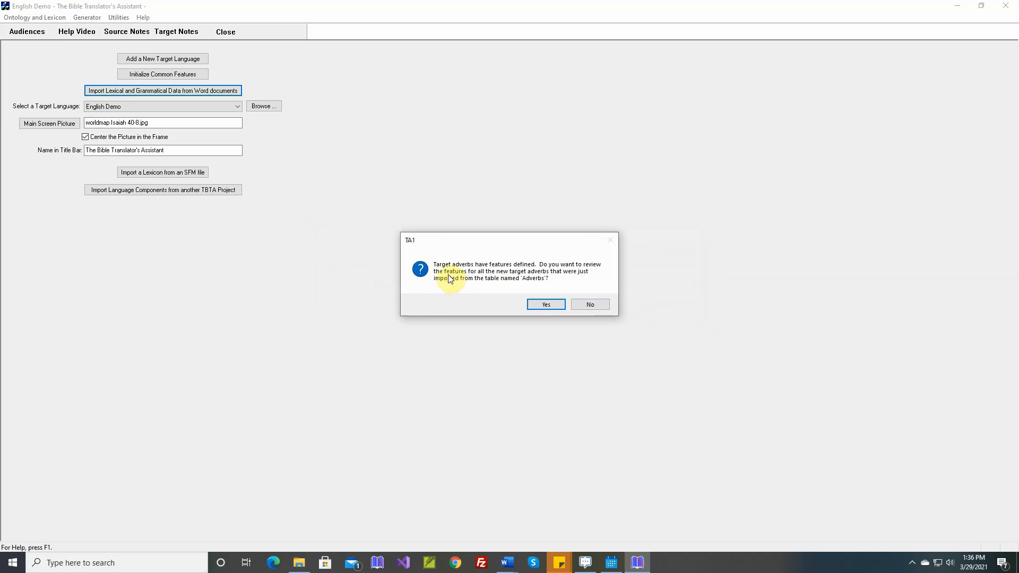
Step: Agree to review the features of the new target adverbs, and set the Location in Clause of also to Pre-Verbal
{"action": "left_click", "coordinate": [546, 306]}
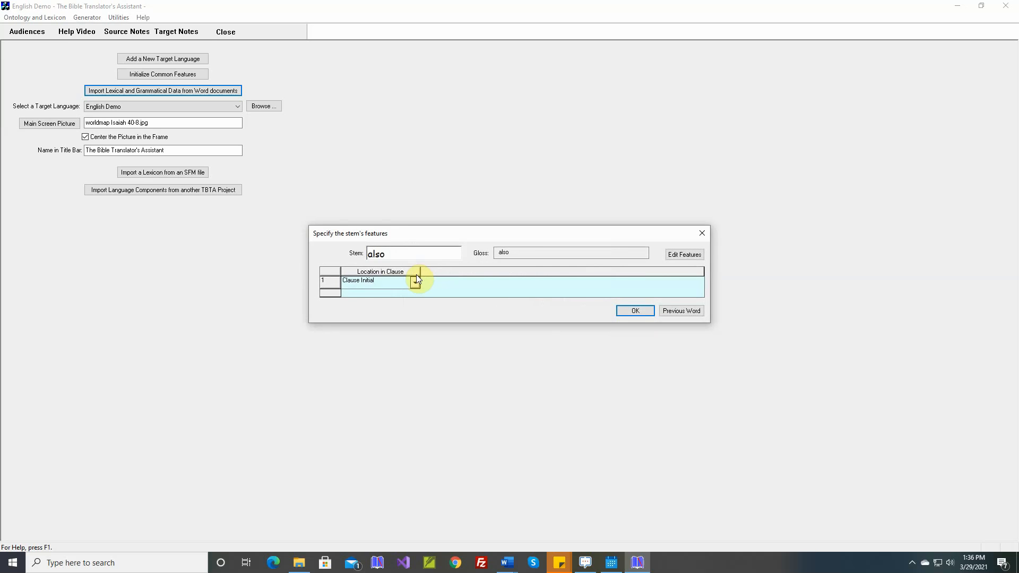
{"action": "left_click", "coordinate": [415, 281]}
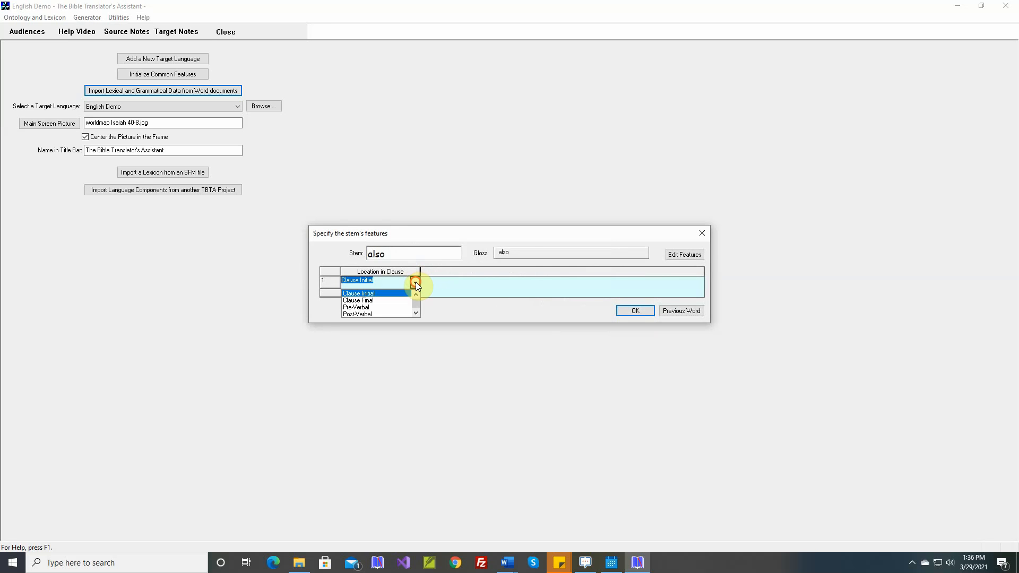
{"action": "left_click", "coordinate": [368, 307]}
{"action": "left_click", "coordinate": [629, 310]}
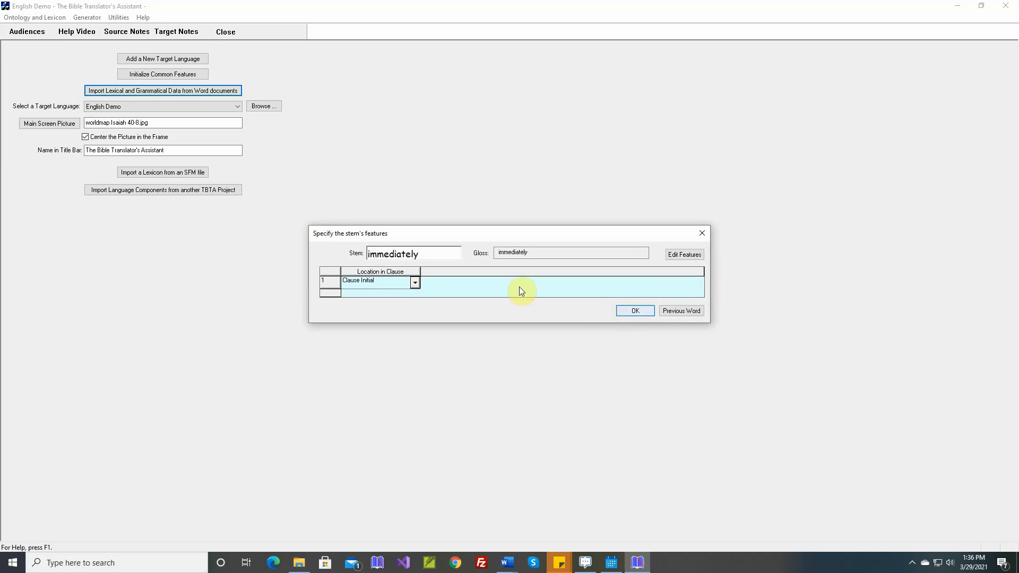
Step: Set the Location in Clause of immediately to Pre-Verbal, and accept the features of the remaining adverbs as they are
{"action": "left_click", "coordinate": [414, 282]}
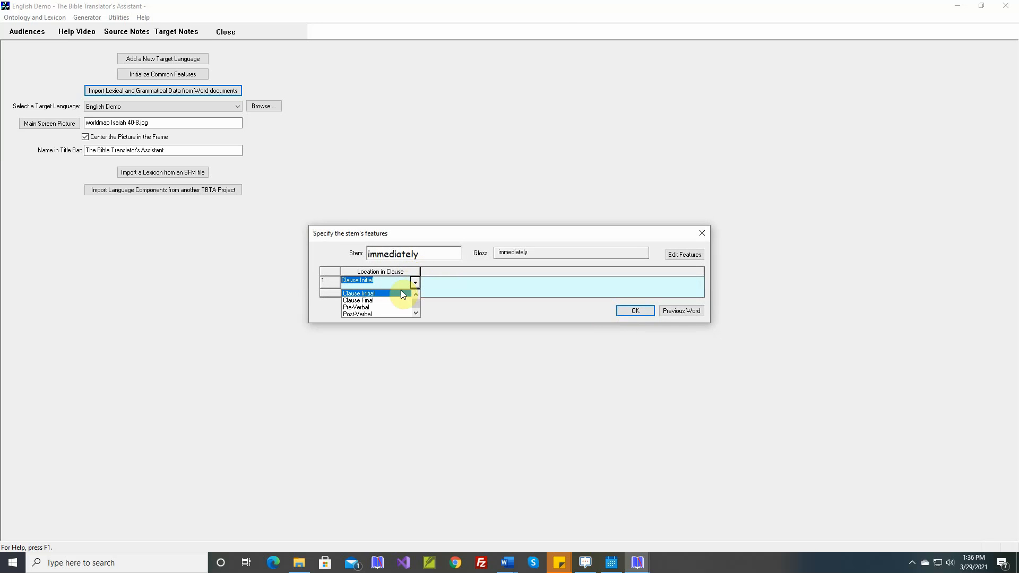
{"action": "left_click", "coordinate": [370, 308]}
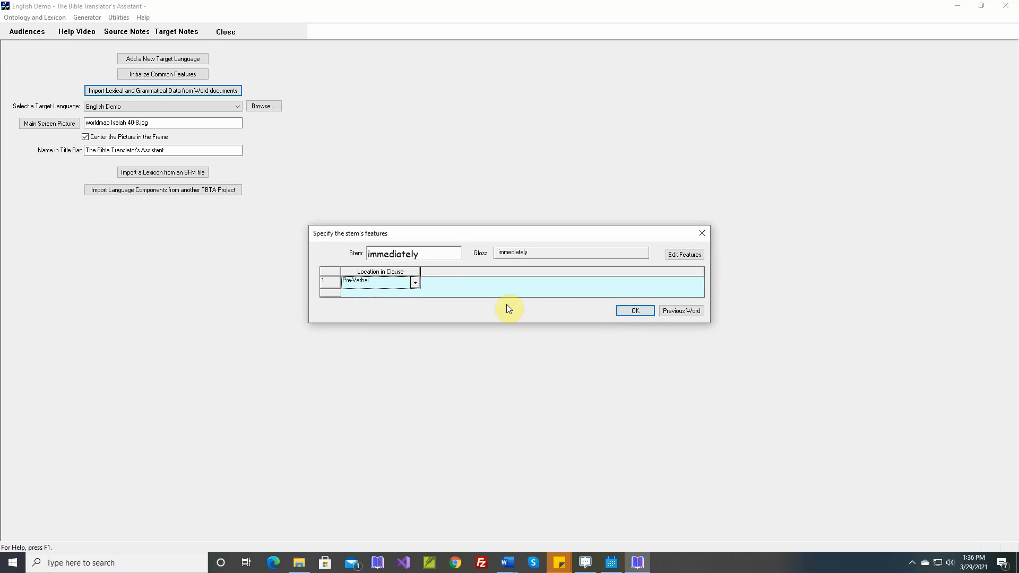
{"action": "left_click", "coordinate": [634, 310]}
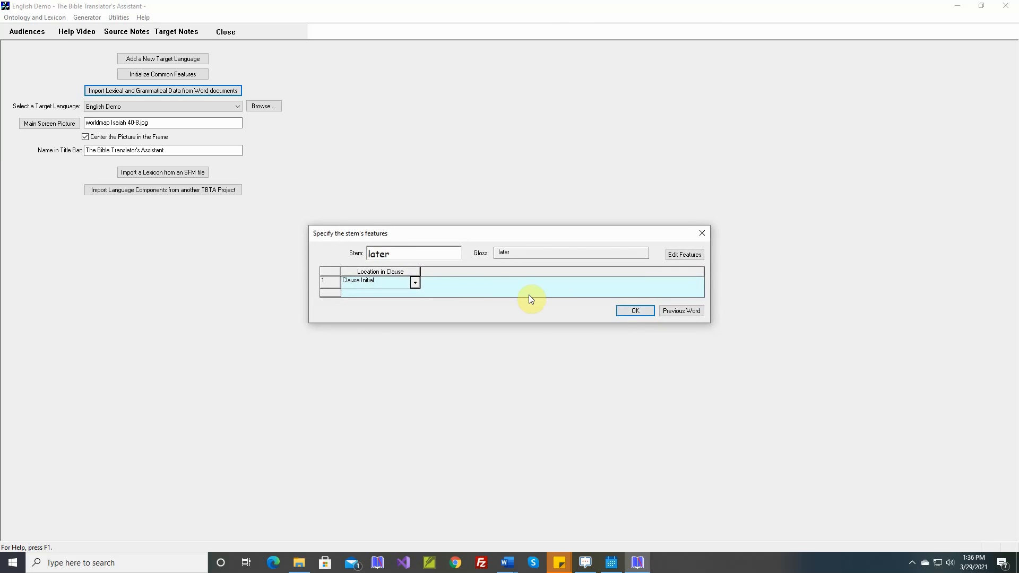
{"action": "left_click", "coordinate": [623, 311]}
{"action": "left_click", "coordinate": [622, 310]}
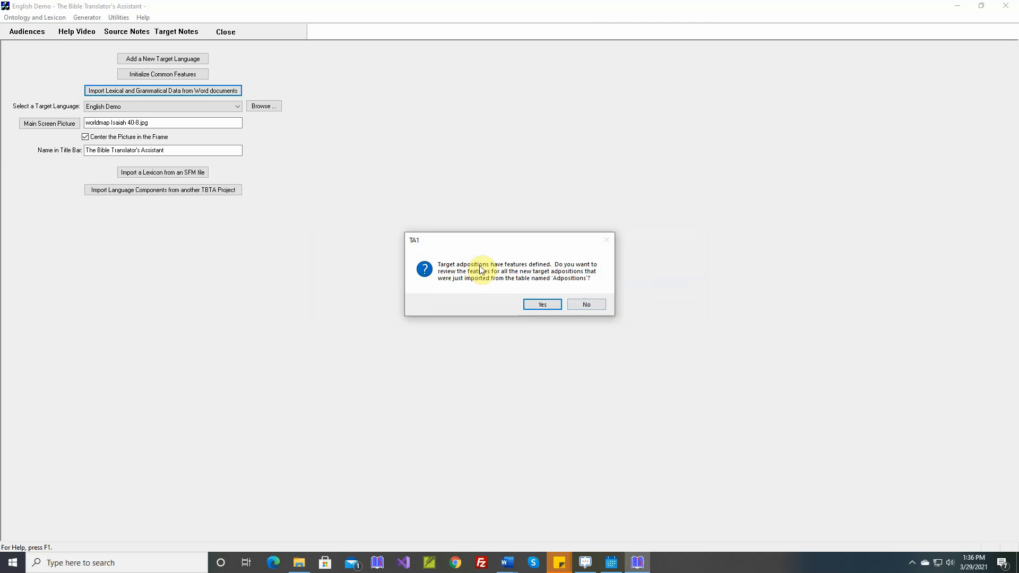
Step: Agree to review the features of the new target adpositions, and accept the Position in Phrase of each, including on and one day
{"action": "left_click", "coordinate": [541, 305]}
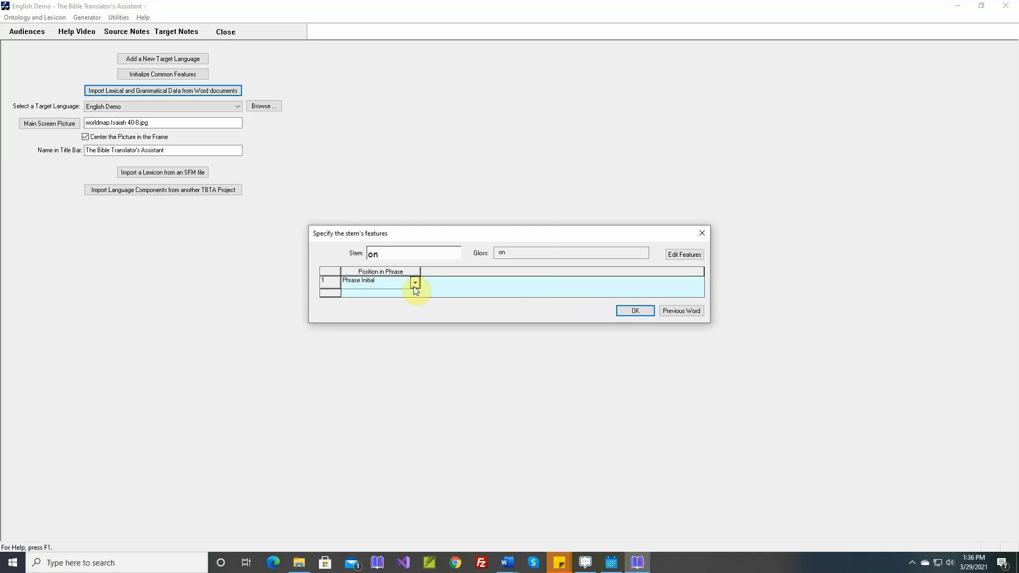
{"action": "left_click", "coordinate": [635, 314]}
{"action": "left_click", "coordinate": [636, 313]}
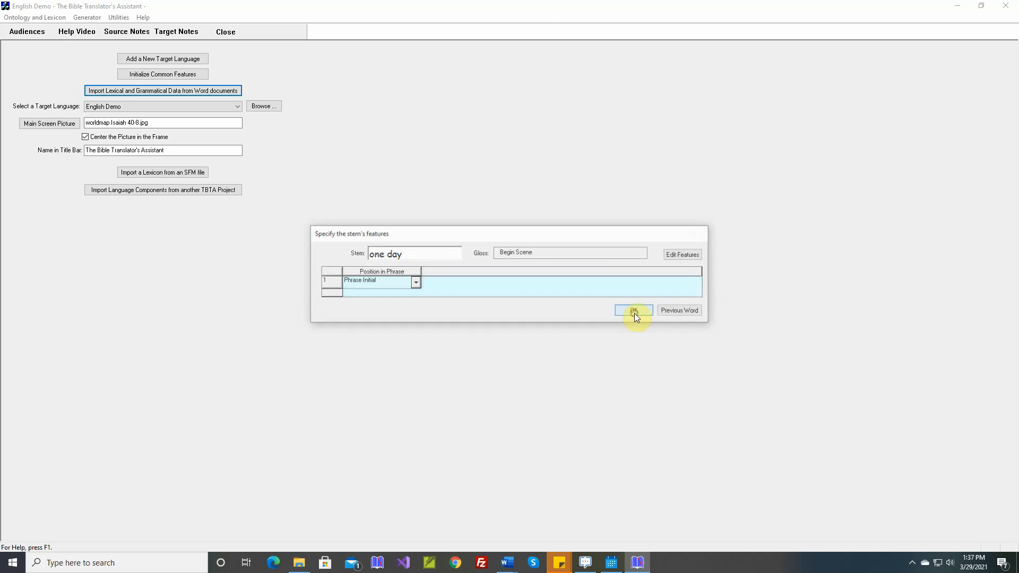
{"action": "left_click", "coordinate": [635, 312]}
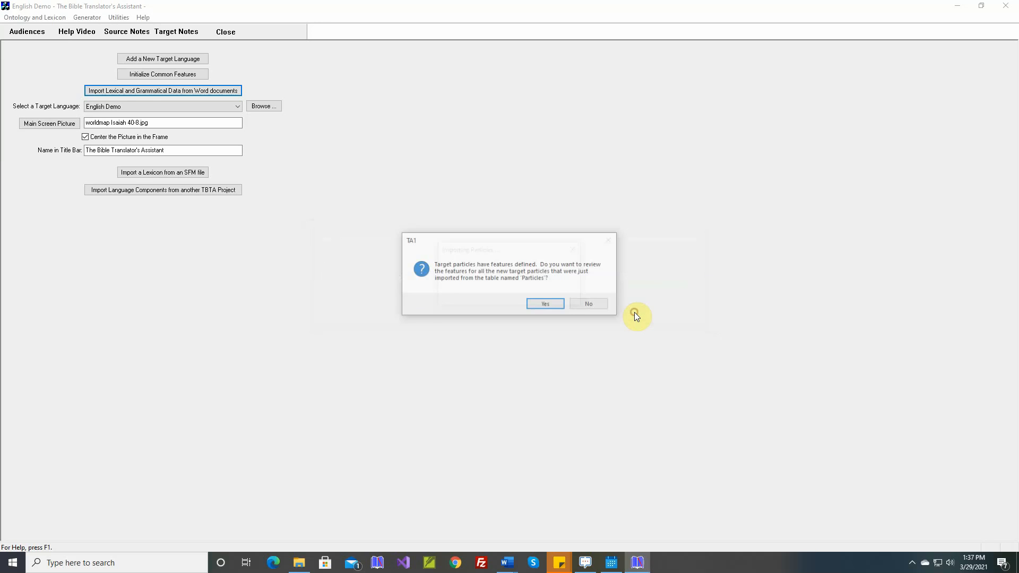
Step: Agree to review the new target particles' features, and add the value Word as the first entry of the Type of Particle feature
{"action": "left_click", "coordinate": [539, 303]}
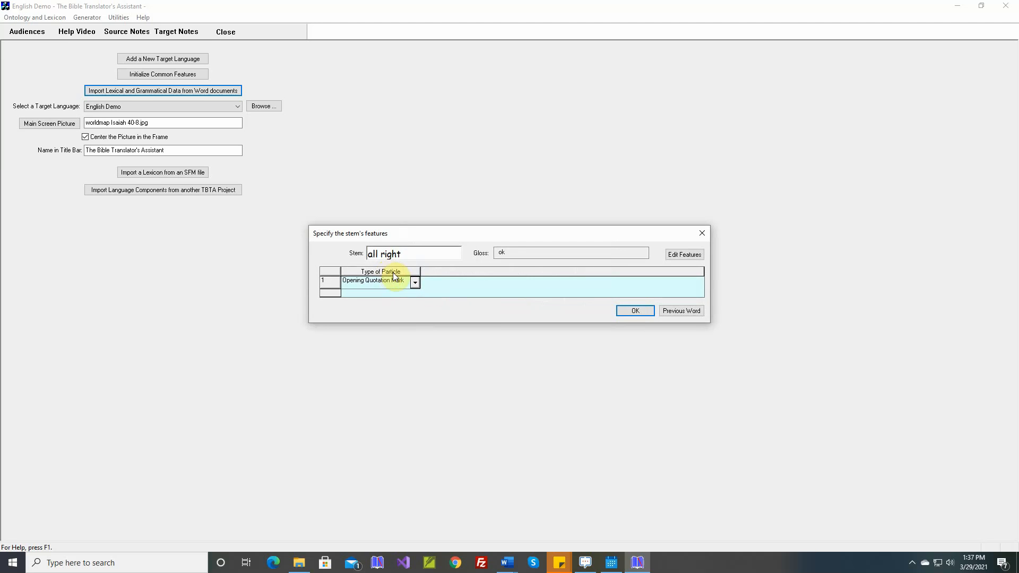
{"action": "left_click", "coordinate": [415, 283]}
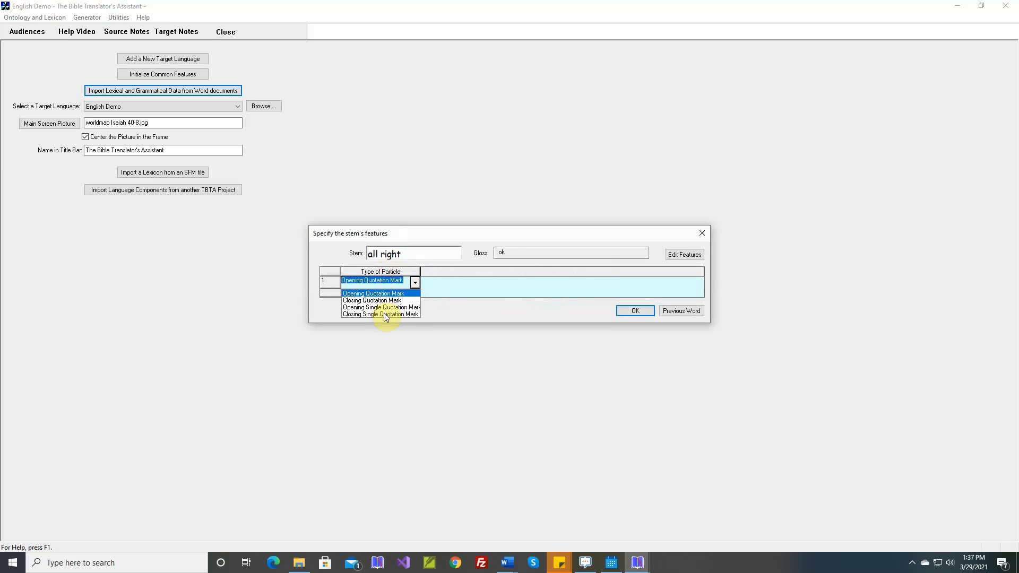
{"action": "left_click", "coordinate": [387, 294]}
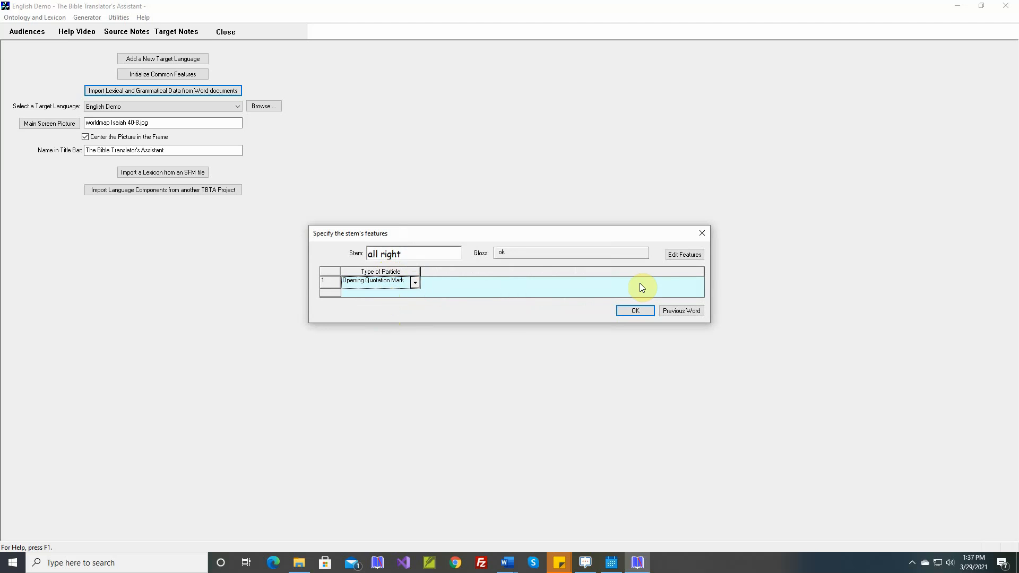
{"action": "left_click", "coordinate": [682, 254]}
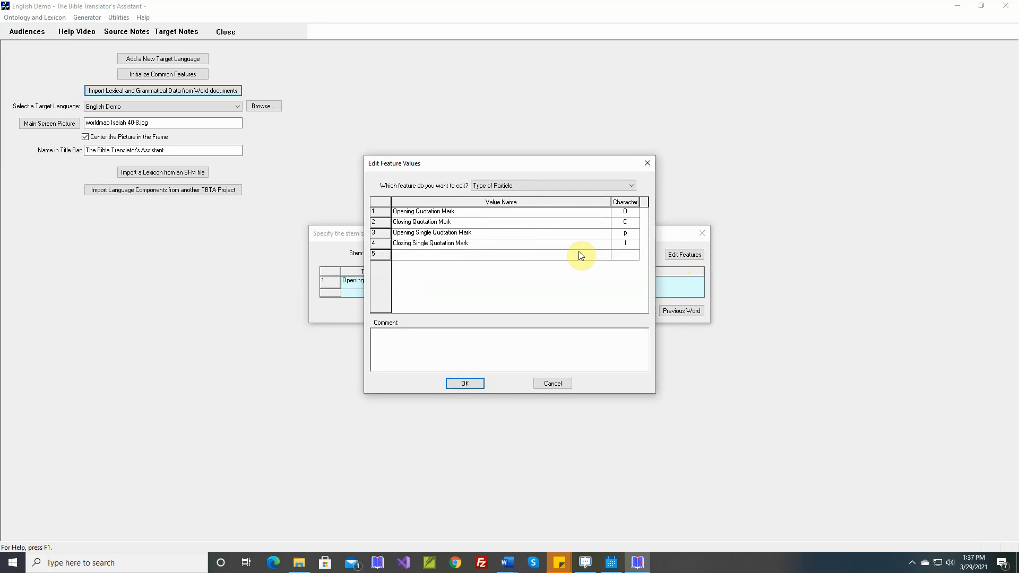
{"action": "left_click", "coordinate": [479, 214]}
{"action": "key", "text": "Insert"}
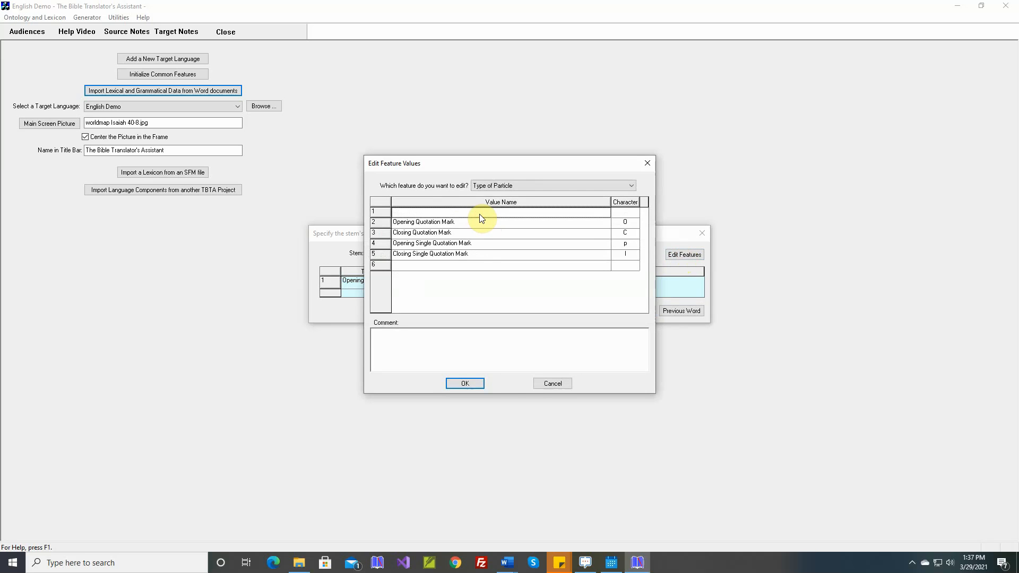
{"action": "type", "text": "Word"}
{"action": "left_click", "coordinate": [471, 386]}
Step: Set the Type of Particle of all right to Word, accept its features and finish the table import
{"action": "left_click", "coordinate": [416, 281]}
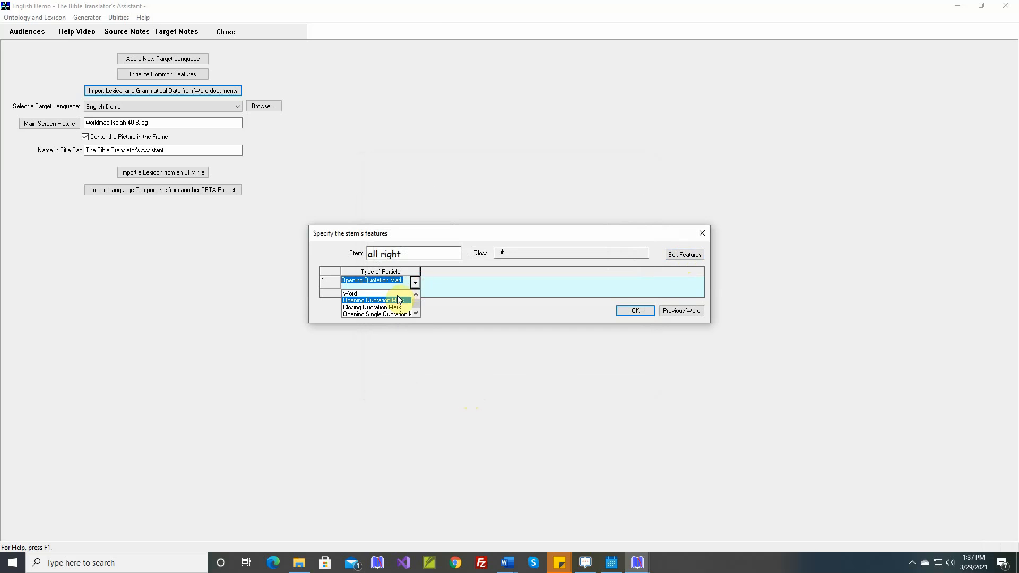
{"action": "left_click", "coordinate": [399, 300]}
{"action": "left_click", "coordinate": [641, 311]}
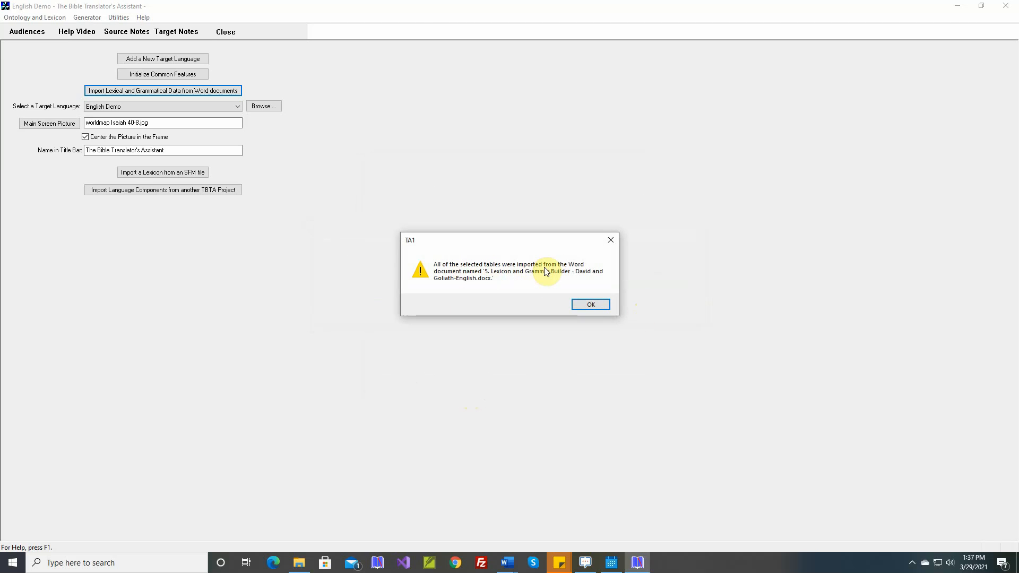
{"action": "left_click", "coordinate": [590, 306]}
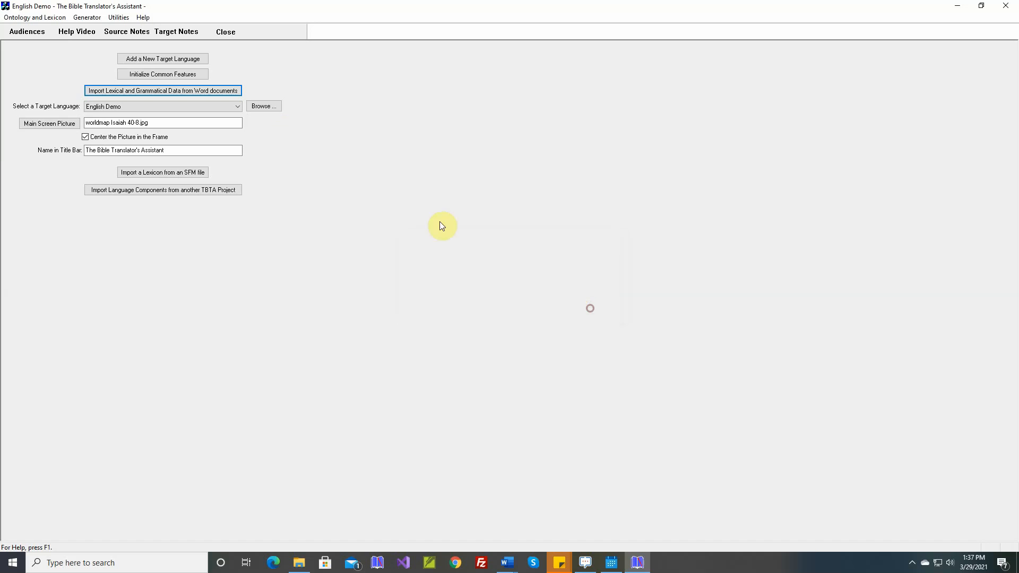
Step: Open the generator's Lexicon and Grammar Development mode
{"action": "left_click", "coordinate": [87, 17]}
{"action": "left_click", "coordinate": [97, 31]}
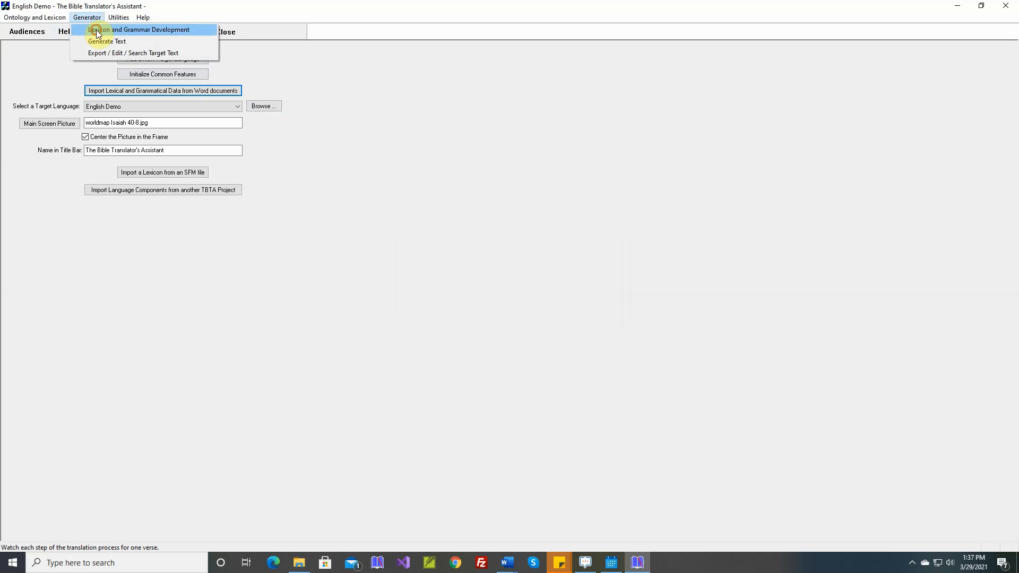